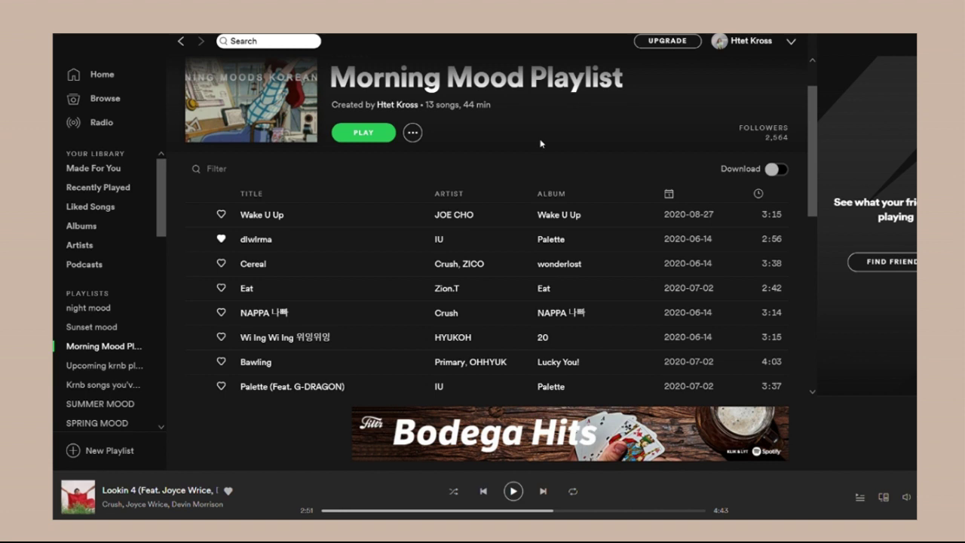
- Review the songs in the Morning Mood Playlist and the recommended songs listed below them
scroll(540, 144, "up", 2)
scroll(574, 154, "down", 2)
scroll(289, 269, "down", 2)
scroll(289, 269, "down", 2)
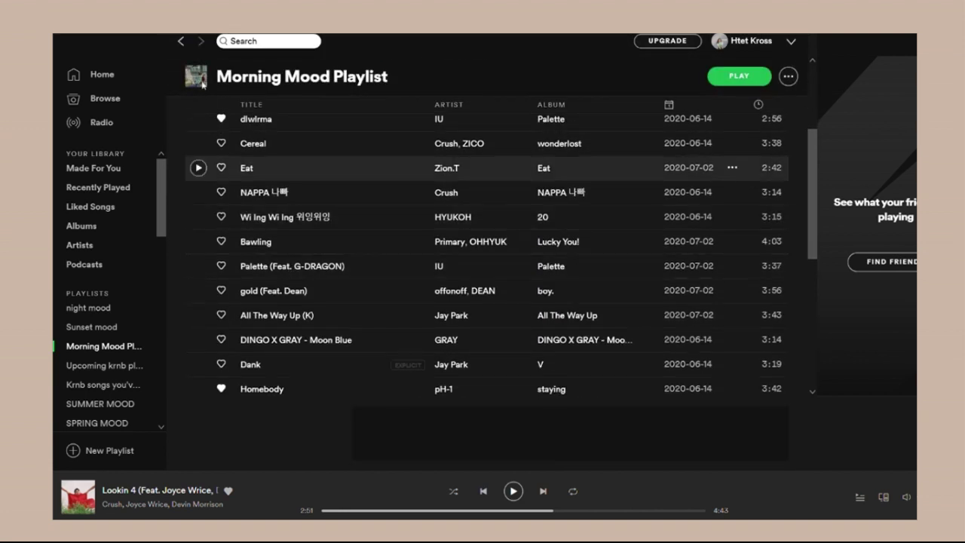
scroll(291, 276, "down", 2)
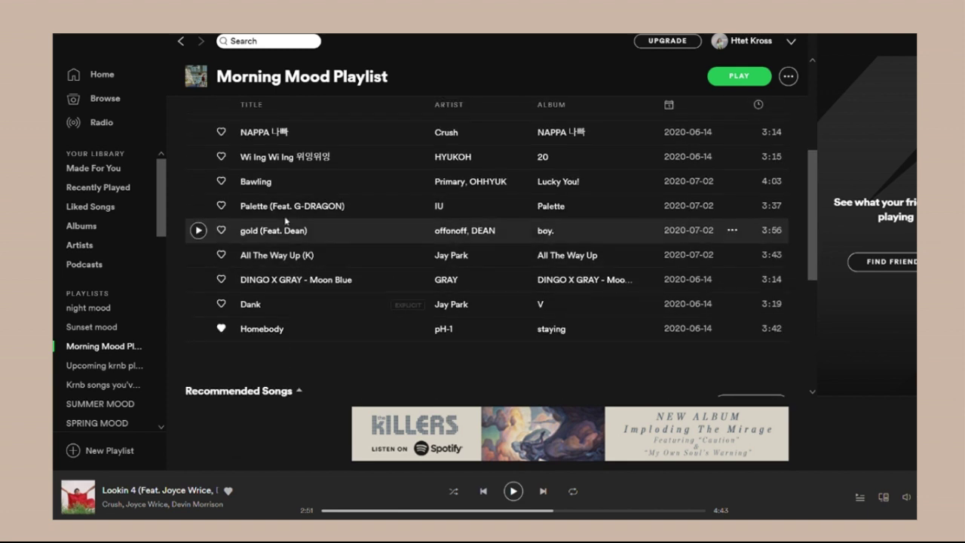
scroll(292, 211, "up", 3)
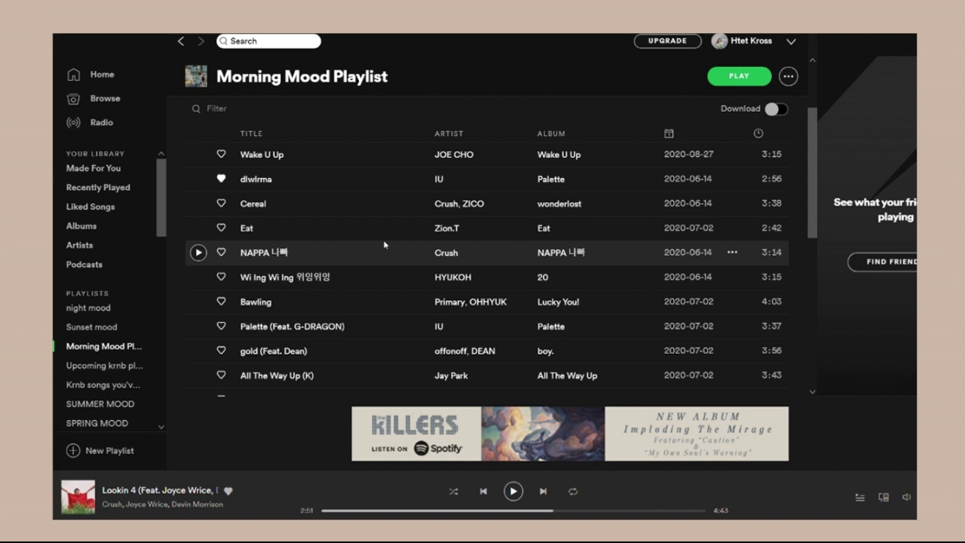
scroll(355, 281, "down", 3)
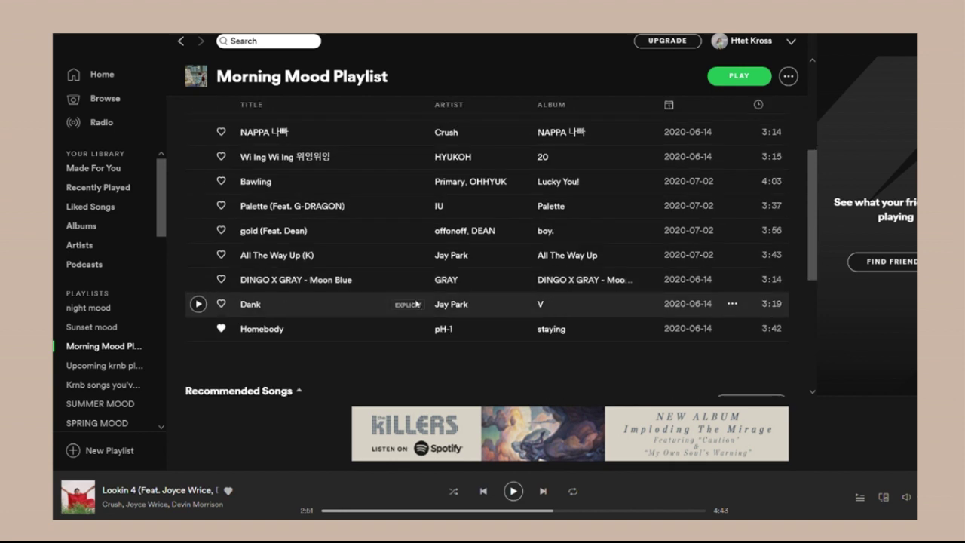
scroll(410, 359, "down", 3)
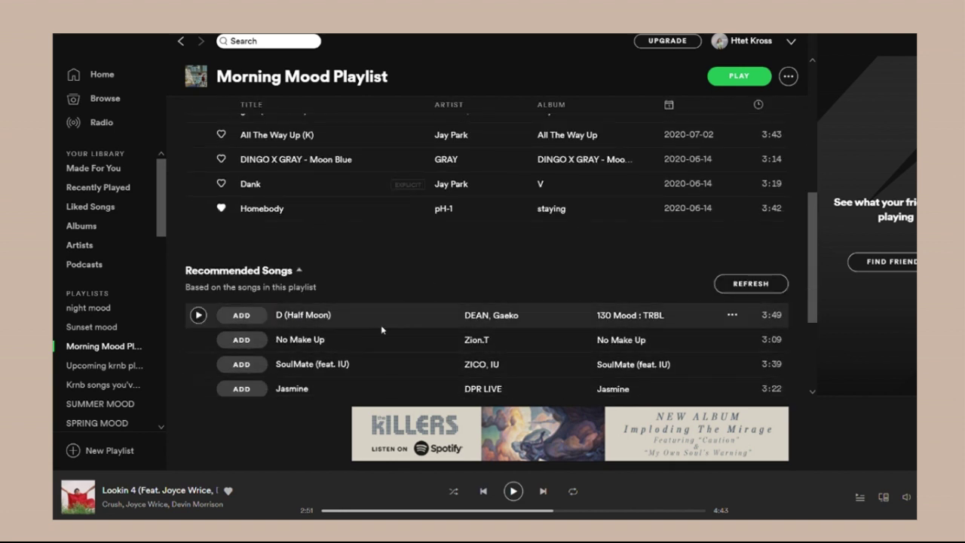
scroll(329, 379, "down", 2)
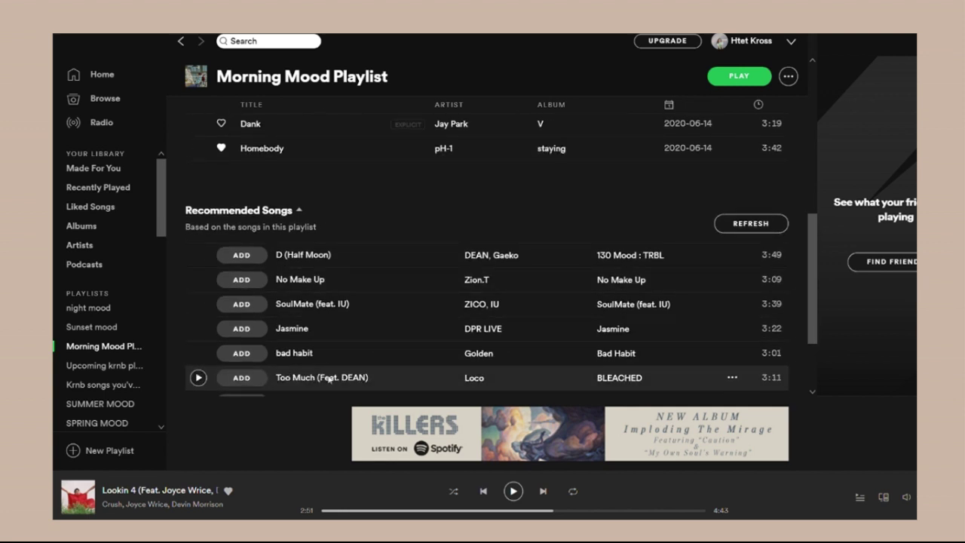
scroll(444, 255, "down", 2)
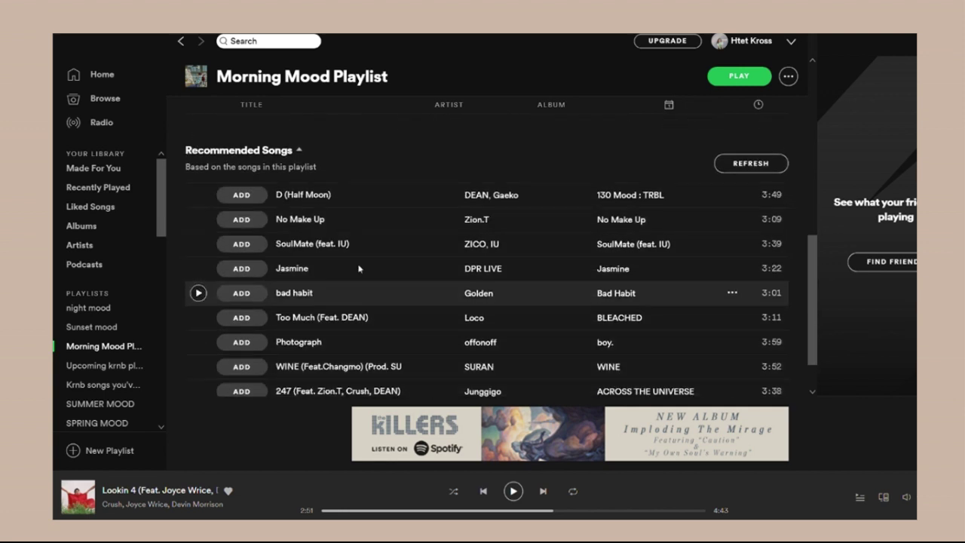
- Add the recommended song Photograph by offonoff to the Morning Mood Playlist
scroll(359, 268, "down", 2)
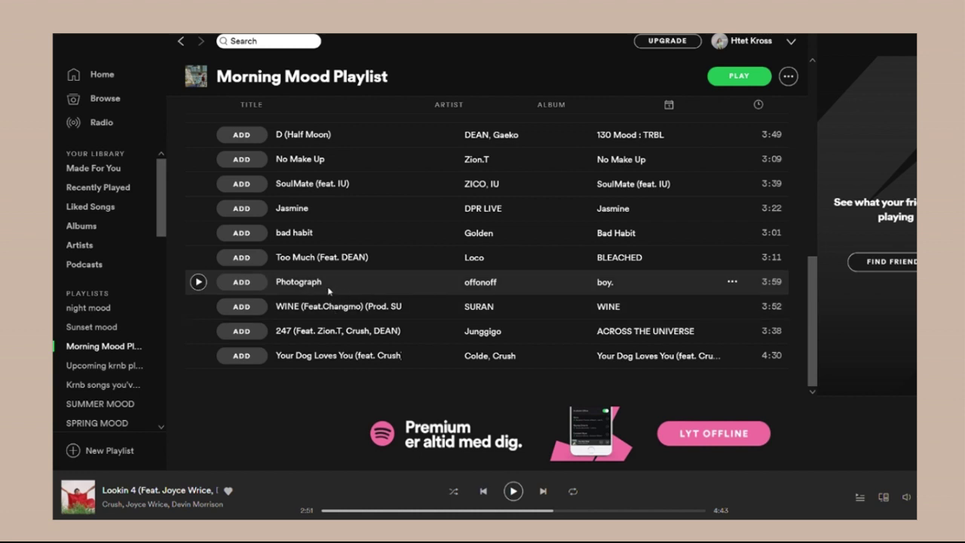
left_click(246, 285)
scroll(361, 302, "up", 3)
scroll(366, 260, "down", 3)
scroll(373, 244, "up", 2)
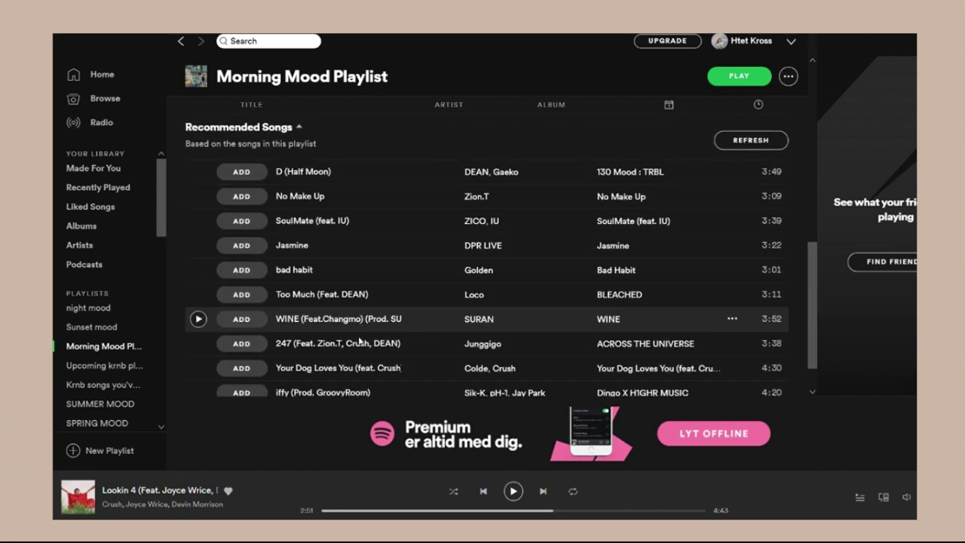
- Refresh the recommended songs twice and look through each new set of suggestions
scroll(294, 332, "down", 2)
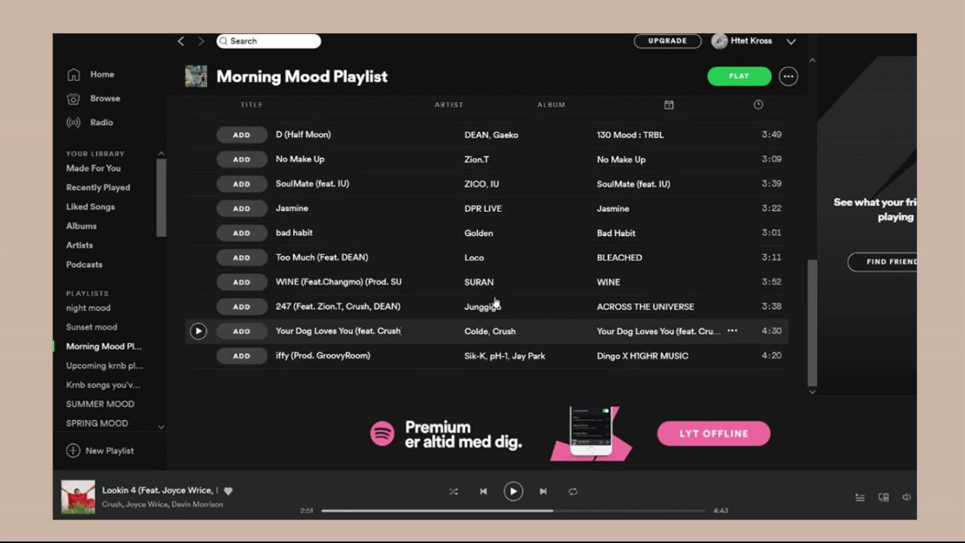
scroll(485, 186, "up", 2)
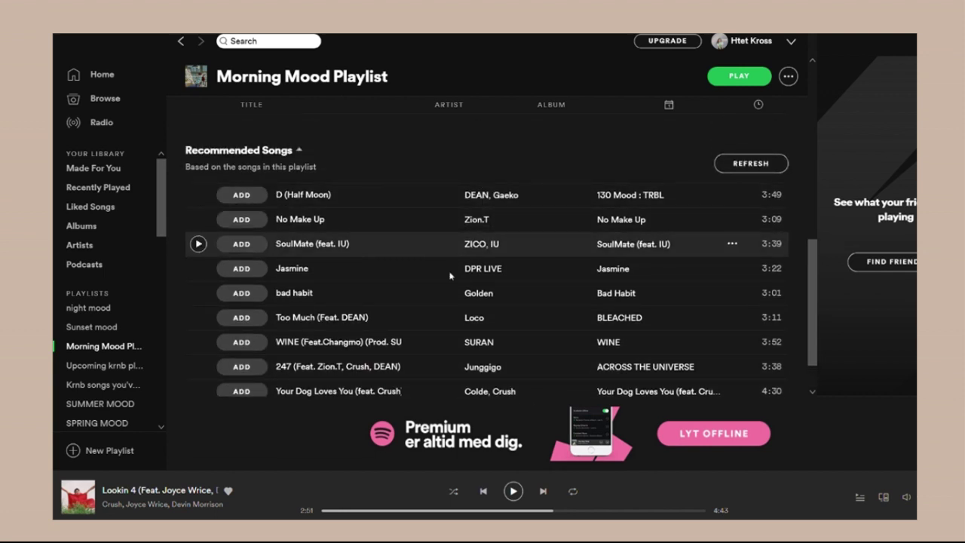
scroll(395, 317, "down", 2)
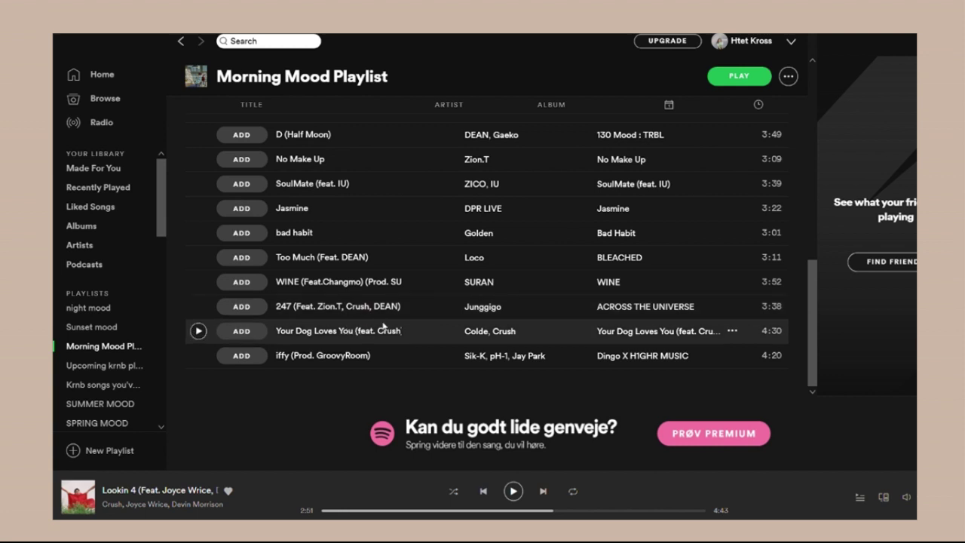
scroll(550, 226, "up", 10)
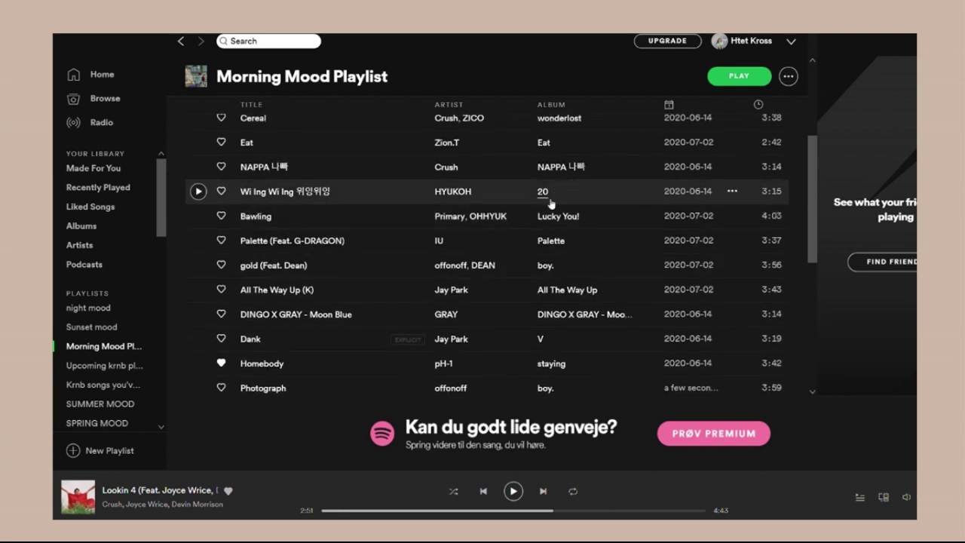
scroll(550, 203, "down", 10)
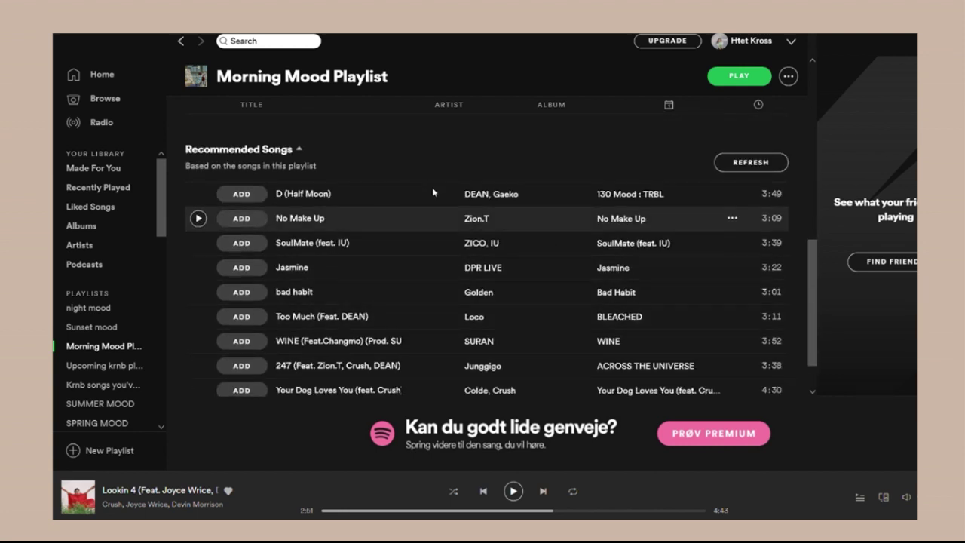
left_click(752, 163)
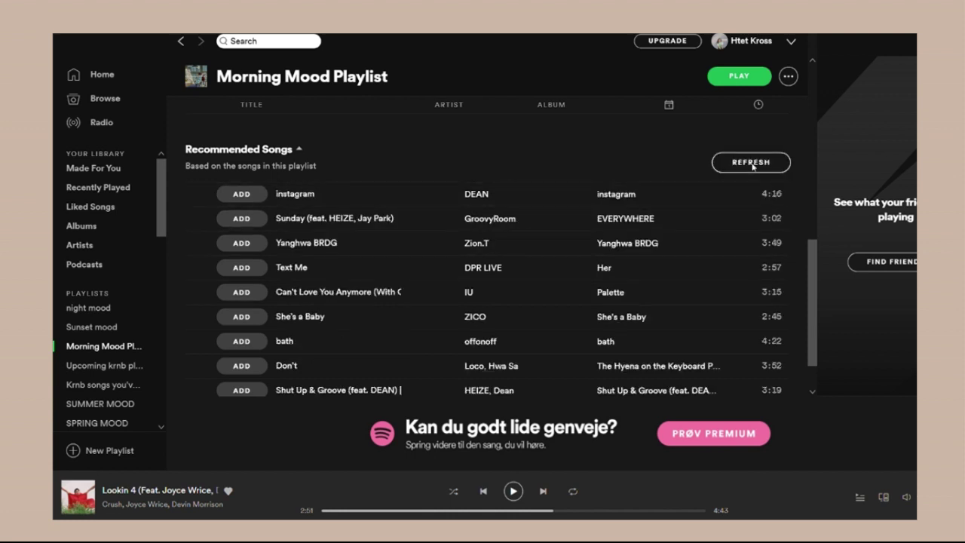
scroll(382, 247, "down", 2)
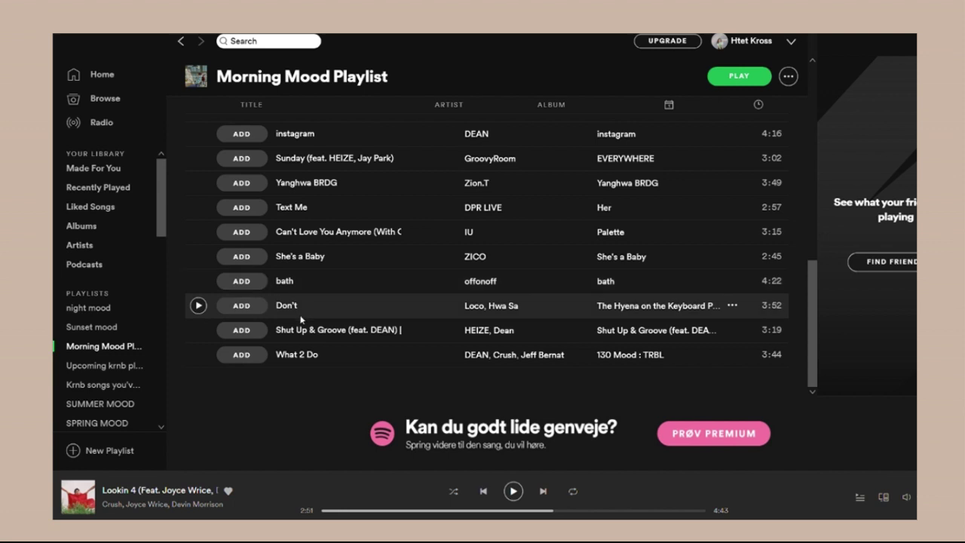
scroll(609, 291, "up", 2)
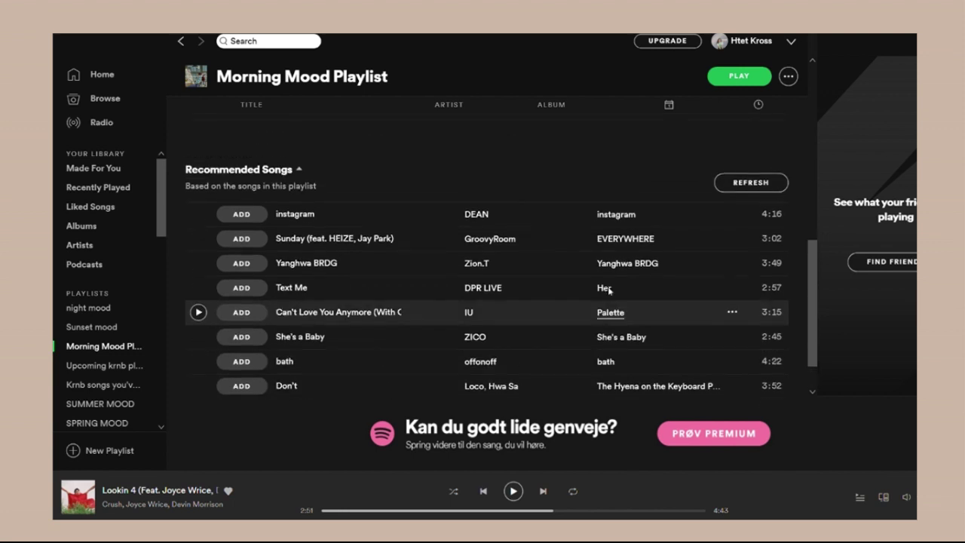
left_click(749, 220)
scroll(528, 249, "down", 1)
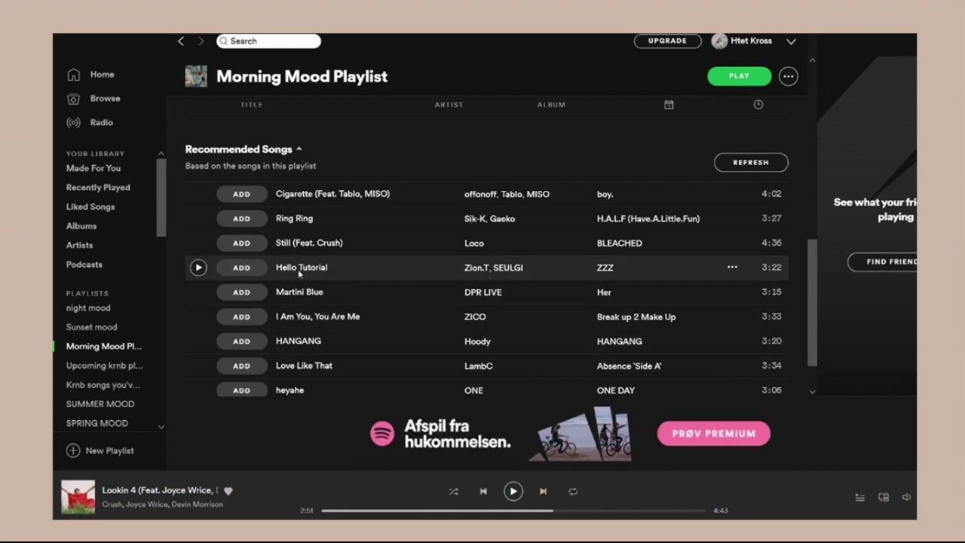
scroll(332, 271, "down", 2)
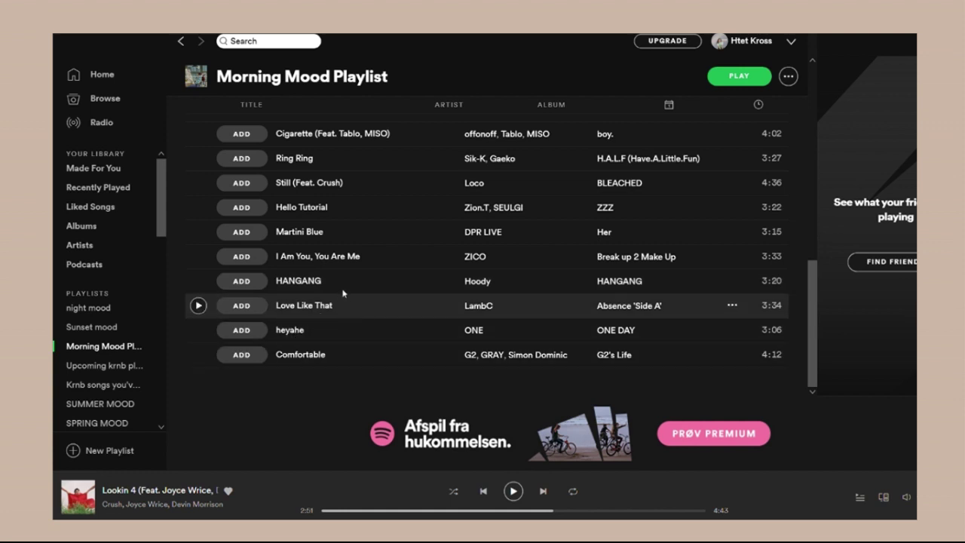
- Reorder the playlist by moving Palette (Feat. G-DRAGON) directly below Eat
scroll(390, 275, "up", 3)
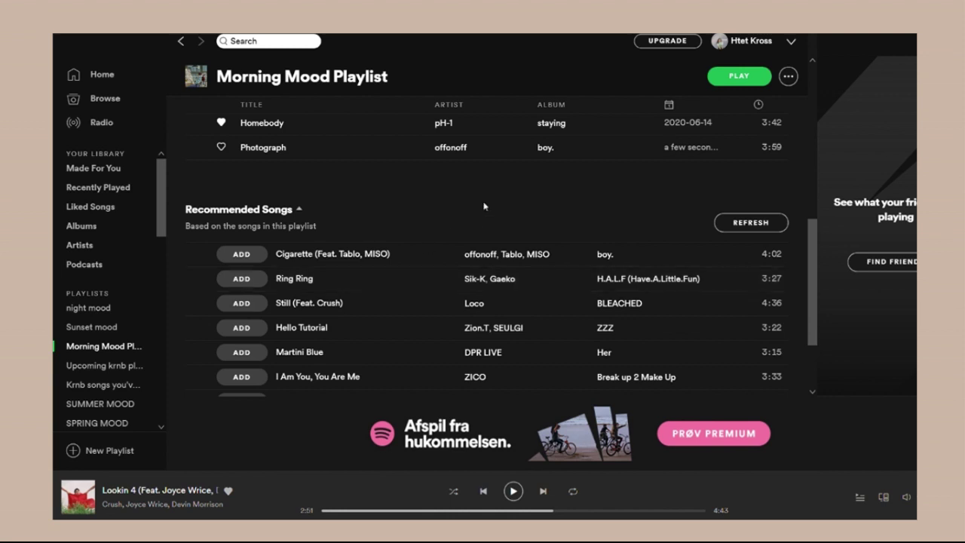
scroll(484, 208, "up", 2)
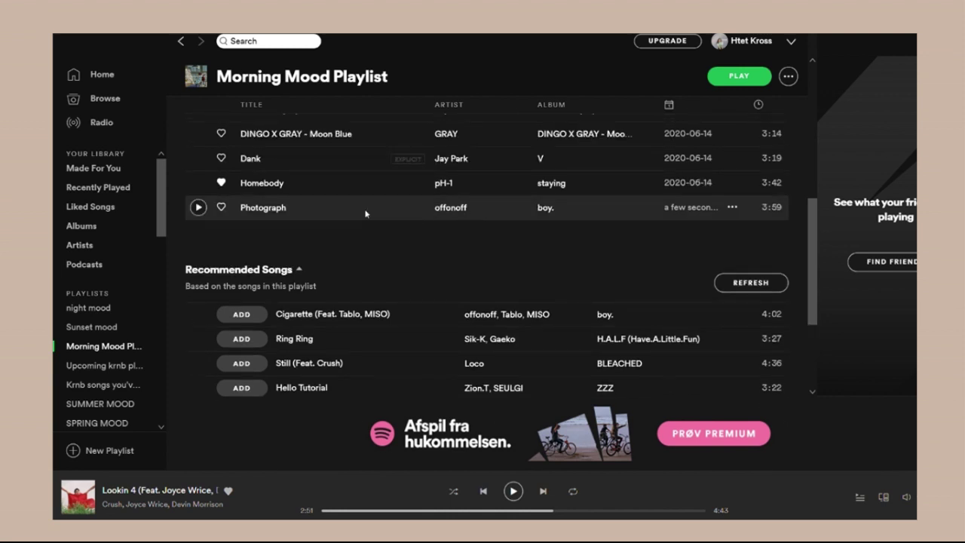
scroll(366, 214, "up", 4)
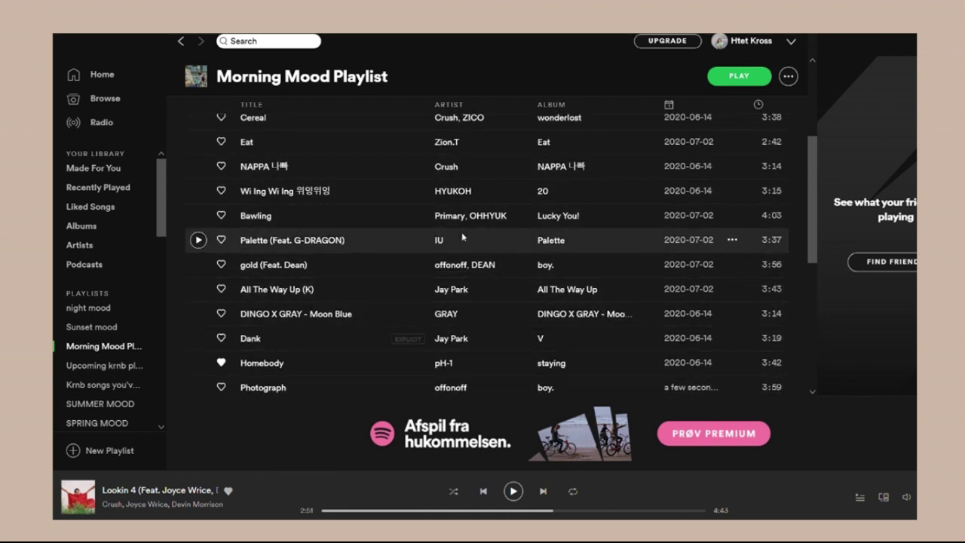
scroll(452, 240, "up", 3)
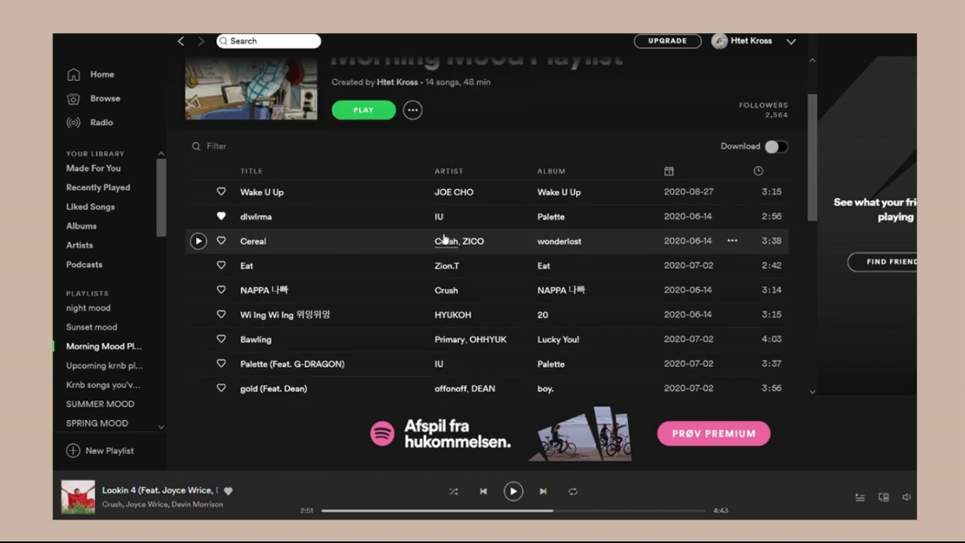
scroll(444, 238, "up", 2)
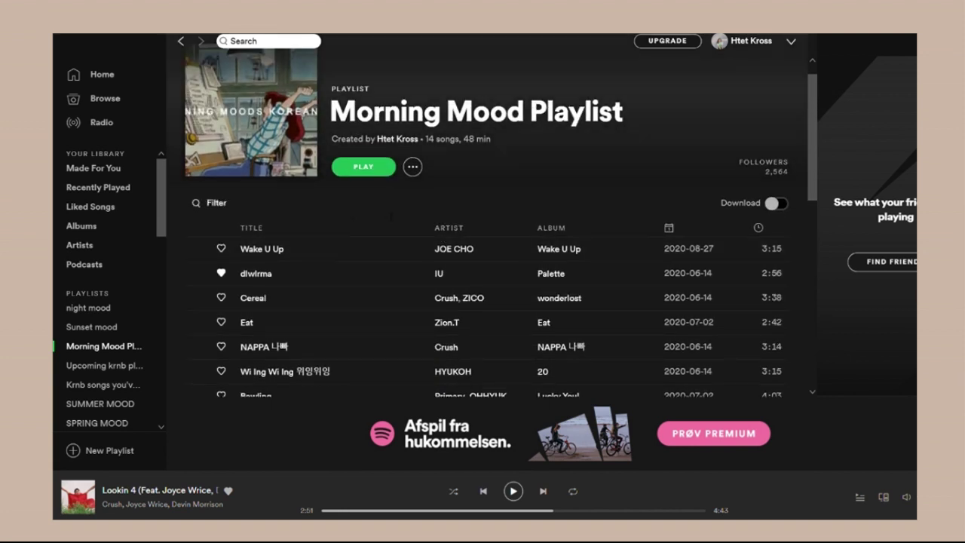
scroll(389, 217, "down", 1)
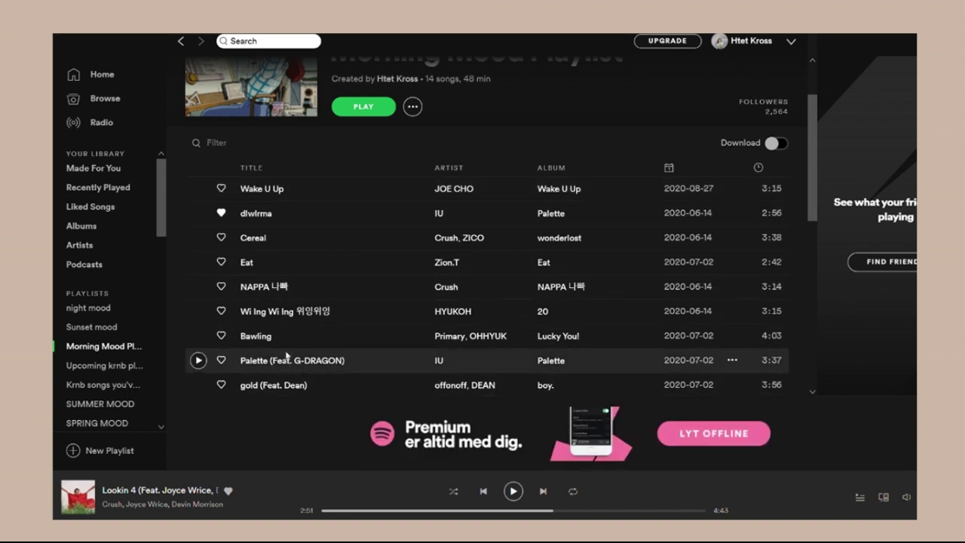
left_click_drag(286, 363, 273, 277)
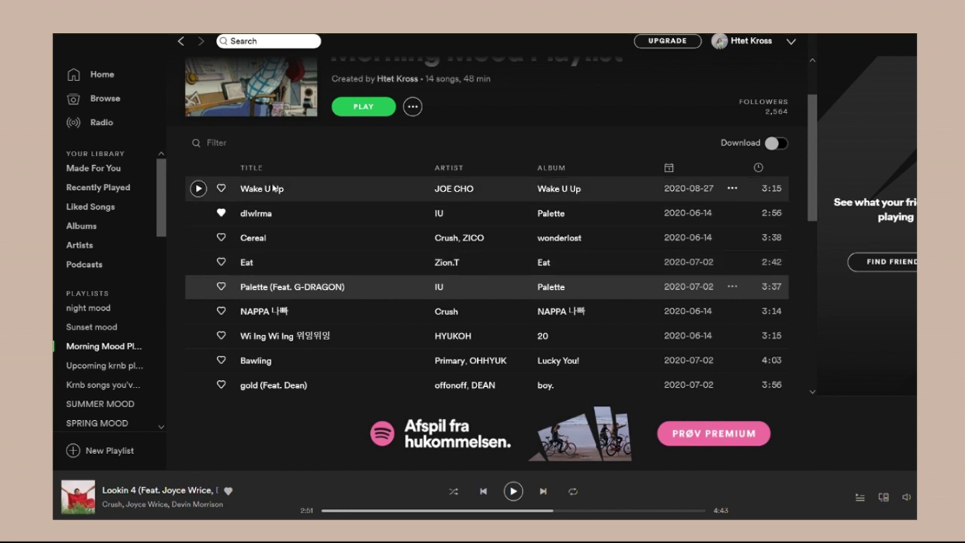
- Move gold (Feat. Dean) directly above Bawling and Wi Ing Wi Ing directly below Cereal in the playlist
scroll(302, 249, "down", 2)
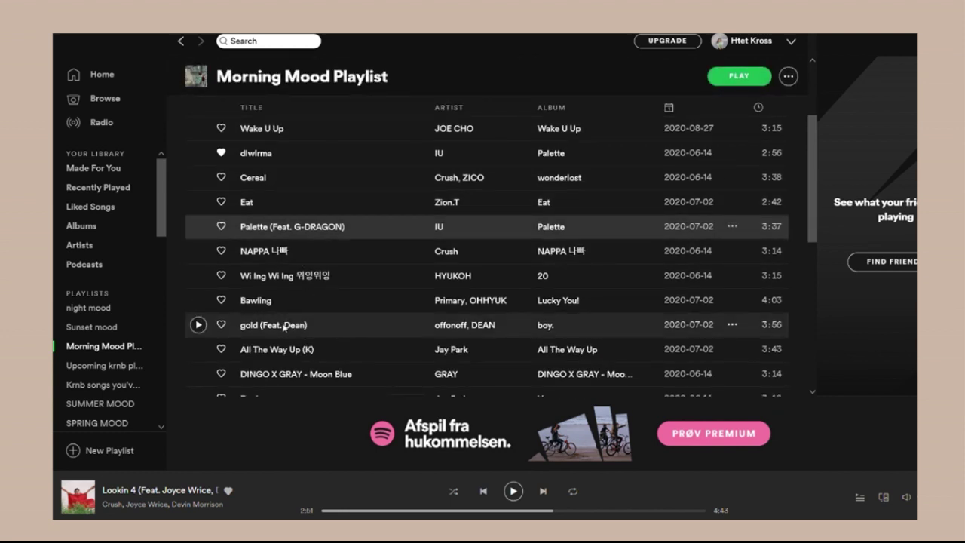
left_click_drag(272, 276, 286, 196)
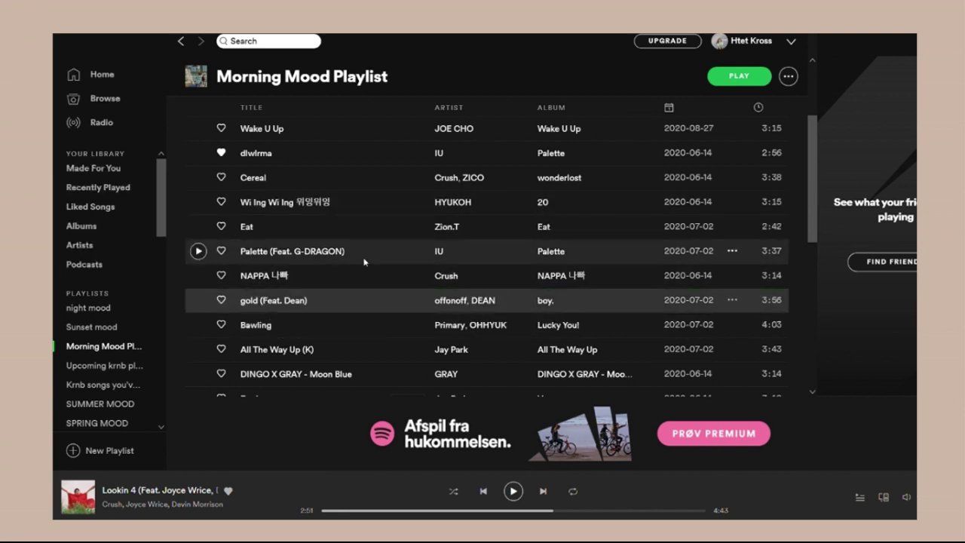
scroll(332, 314, "up", 2)
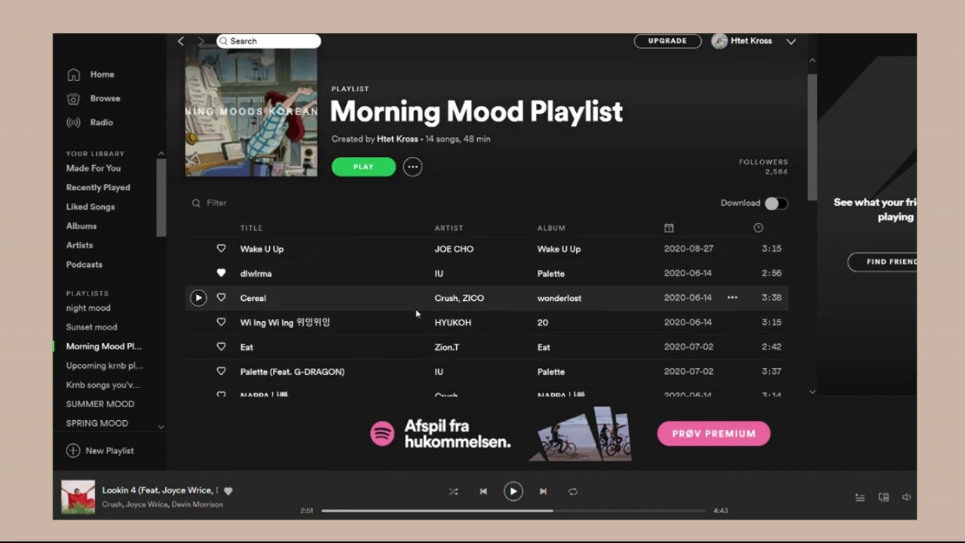
scroll(415, 310, "down", 3)
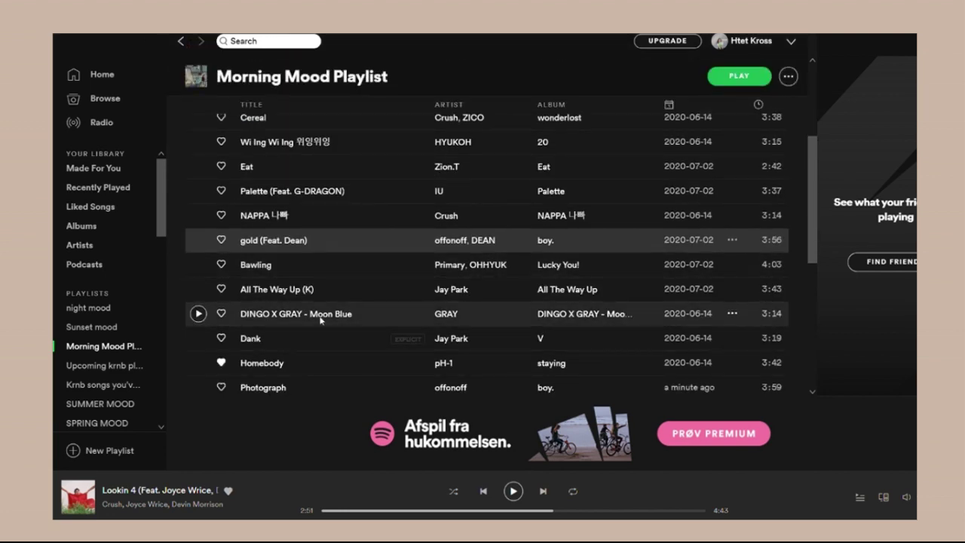
scroll(321, 320, "up", 3)
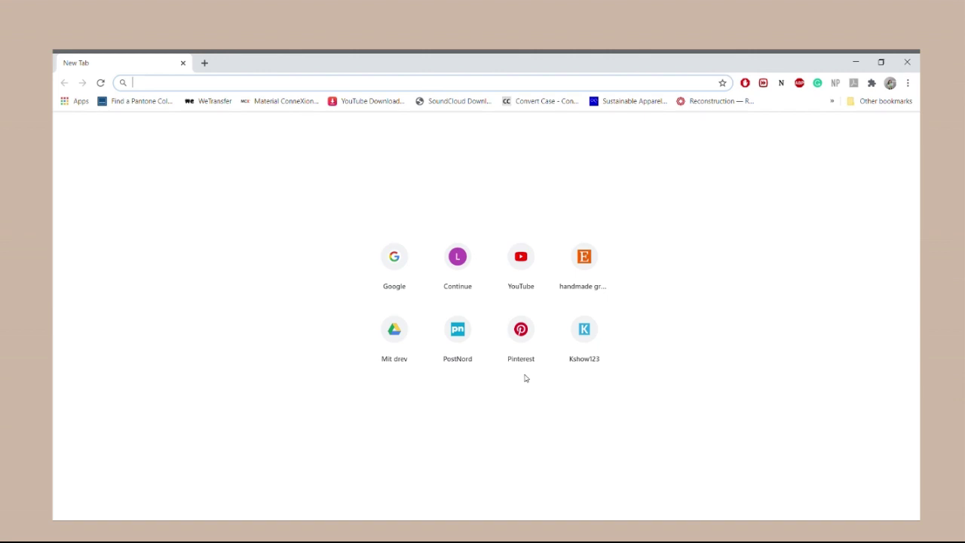
- Switch to the browser, open Pinterest and browse the images in the home feed
left_click(528, 341)
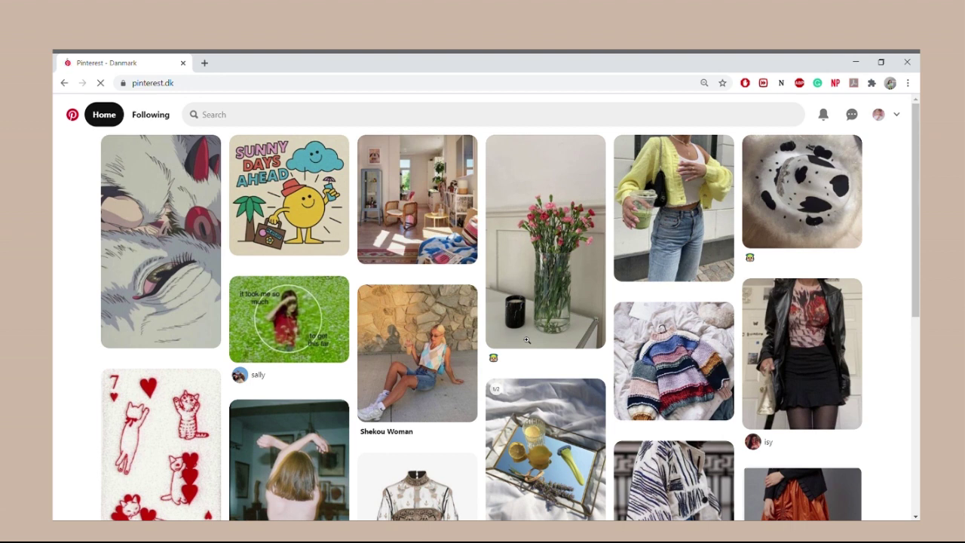
mouse_move(528, 341)
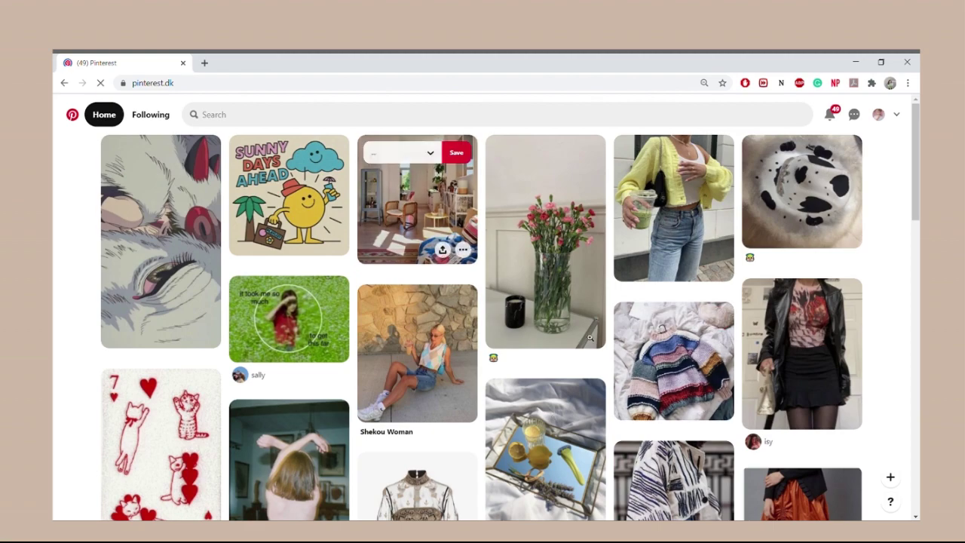
scroll(590, 338, "down", 6)
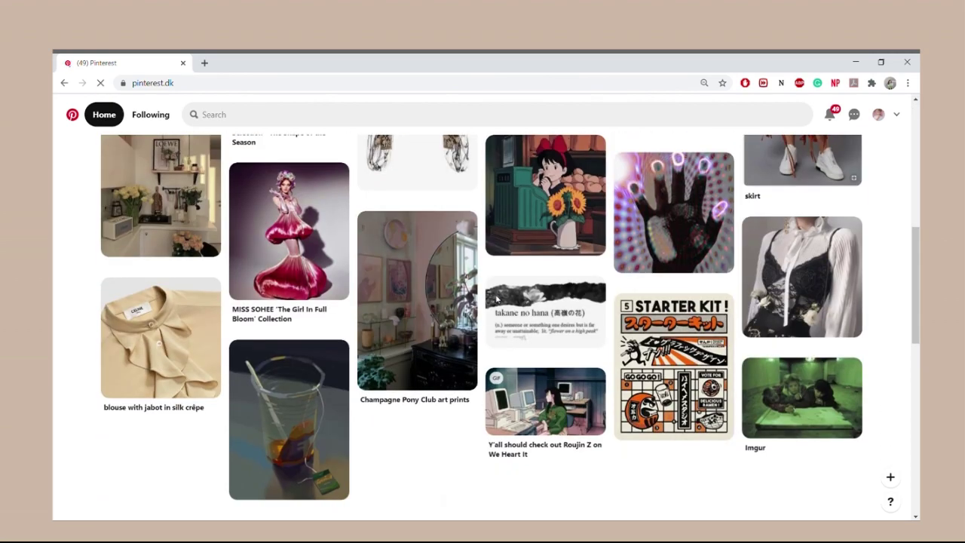
scroll(496, 299, "down", 7)
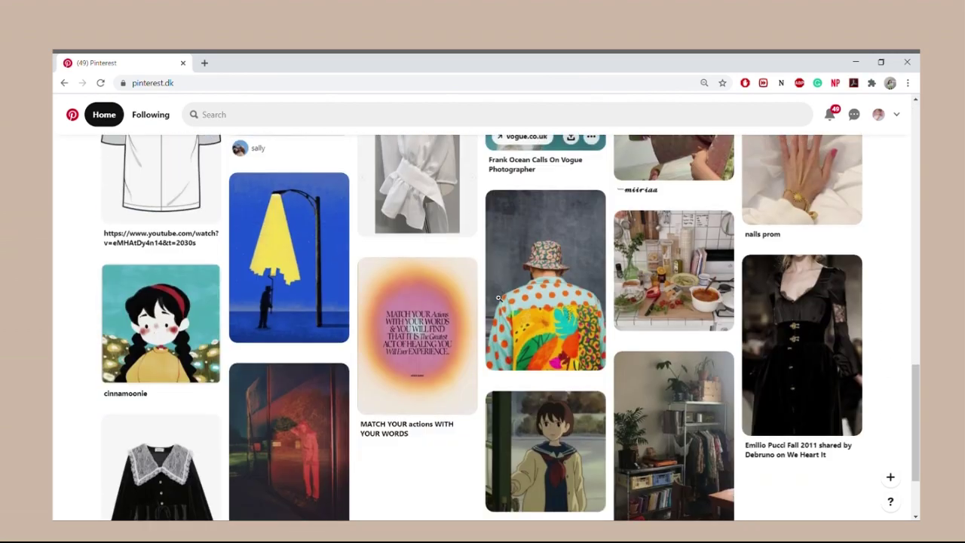
- Finish browsing the home feed, open the account's own profile and look through all of its saved boards
scroll(497, 298, "down", 3)
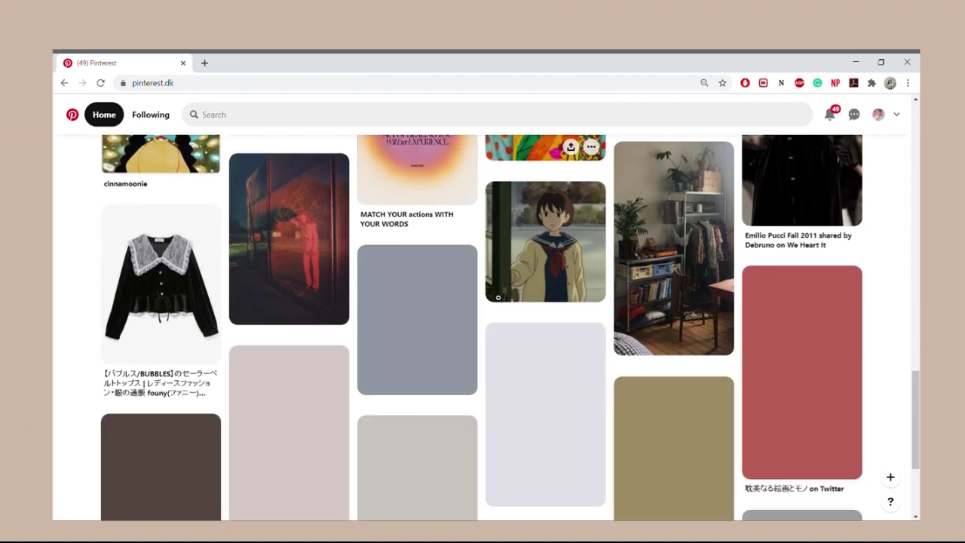
scroll(497, 298, "up", 20)
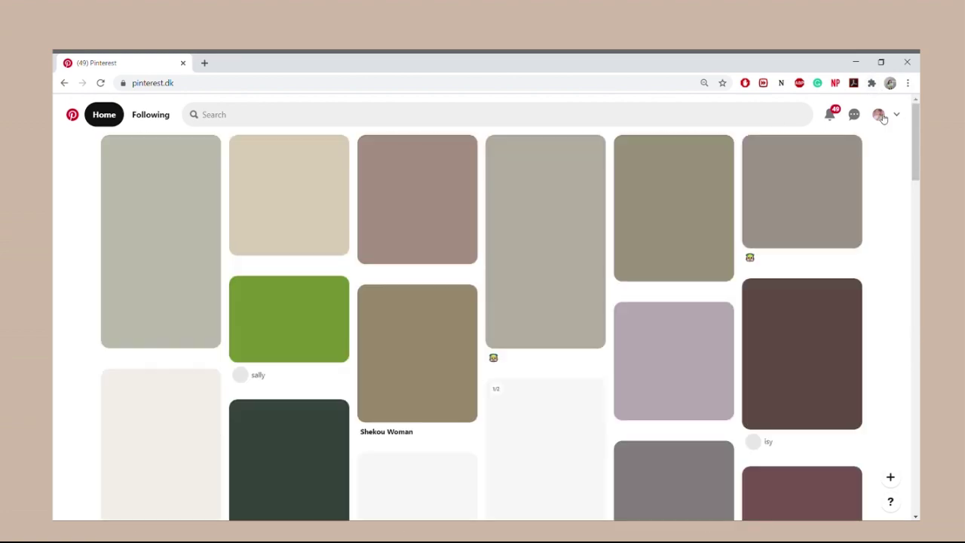
left_click(878, 115)
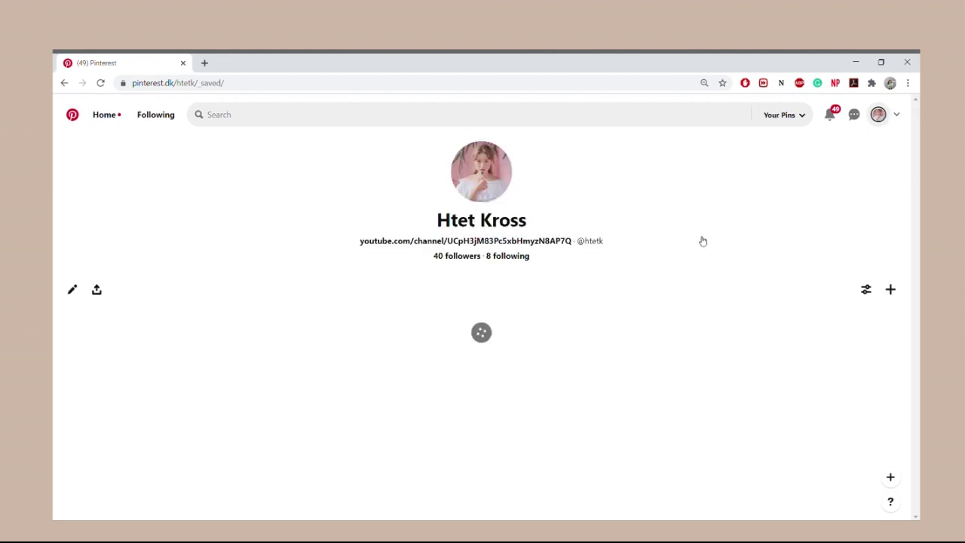
scroll(700, 240, "down", 1)
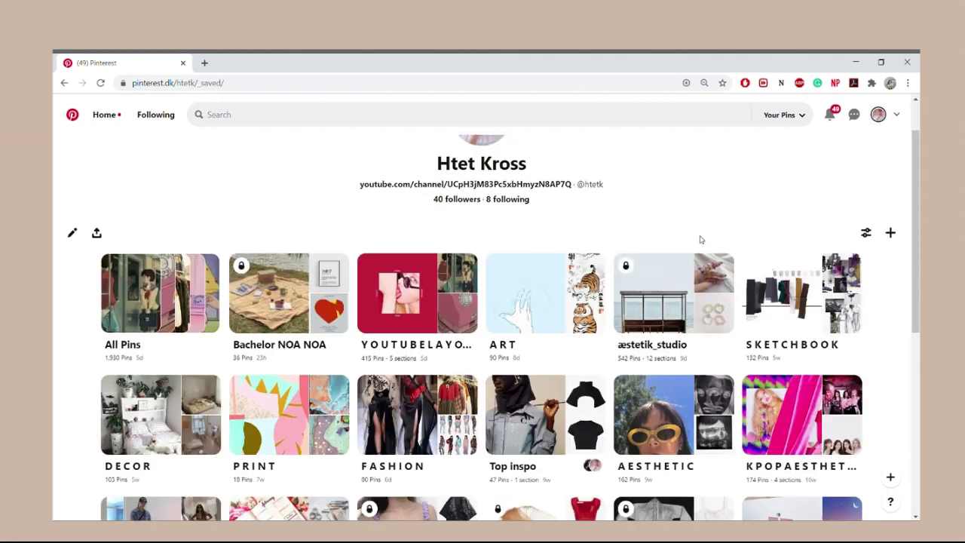
scroll(700, 240, "down", 3)
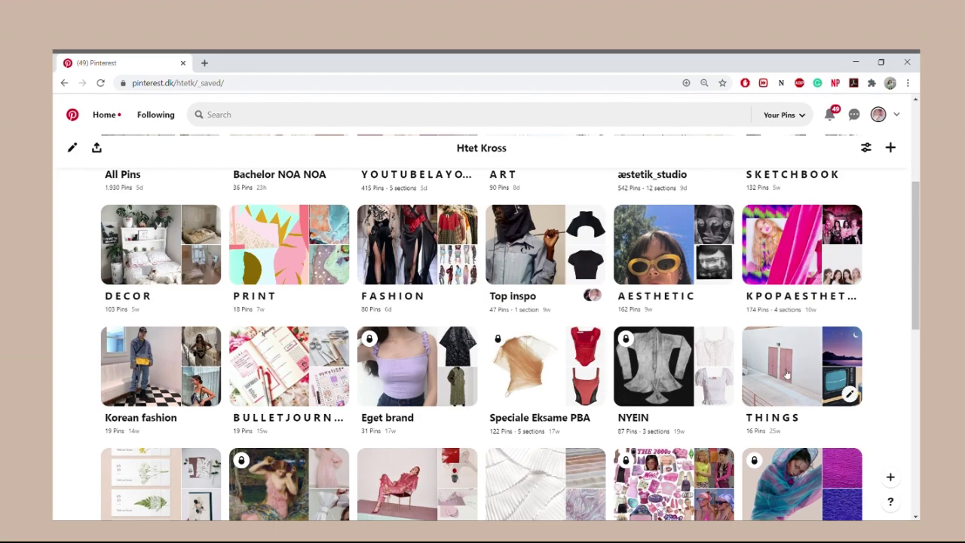
scroll(786, 374, "down", 4)
scroll(786, 374, "down", 4)
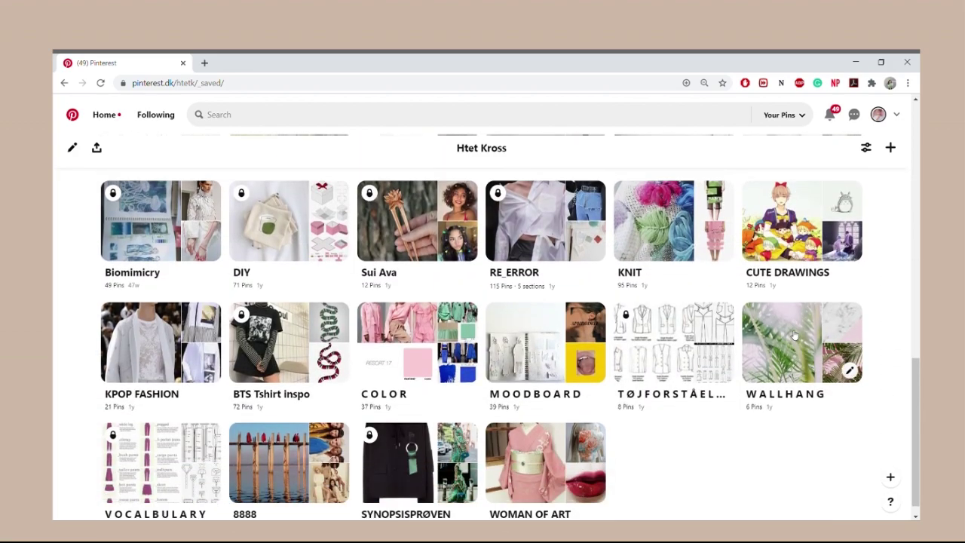
scroll(794, 335, "up", 2)
scroll(794, 334, "up", 10)
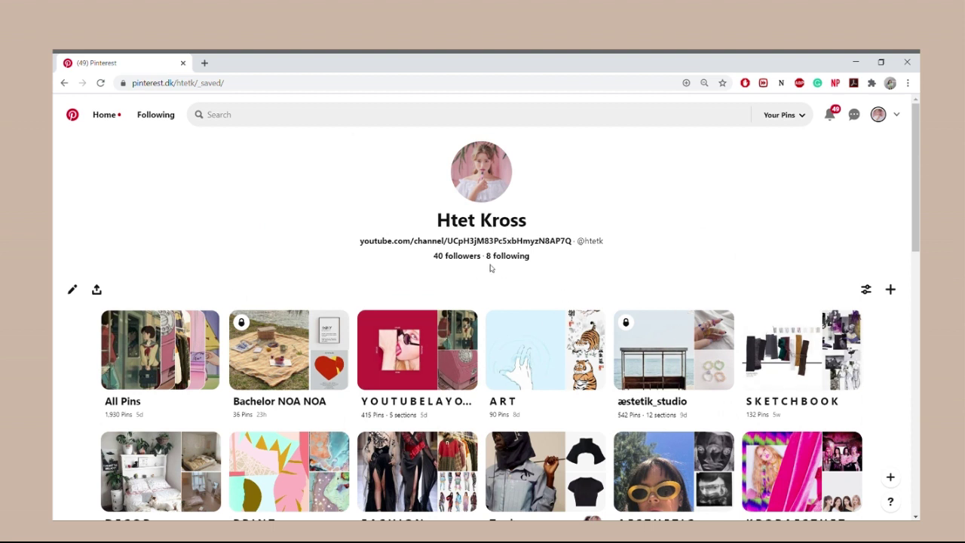
- Open the YOUTUBELAYOUT board from the profile and go into its Morning section
scroll(301, 330, "down", 1)
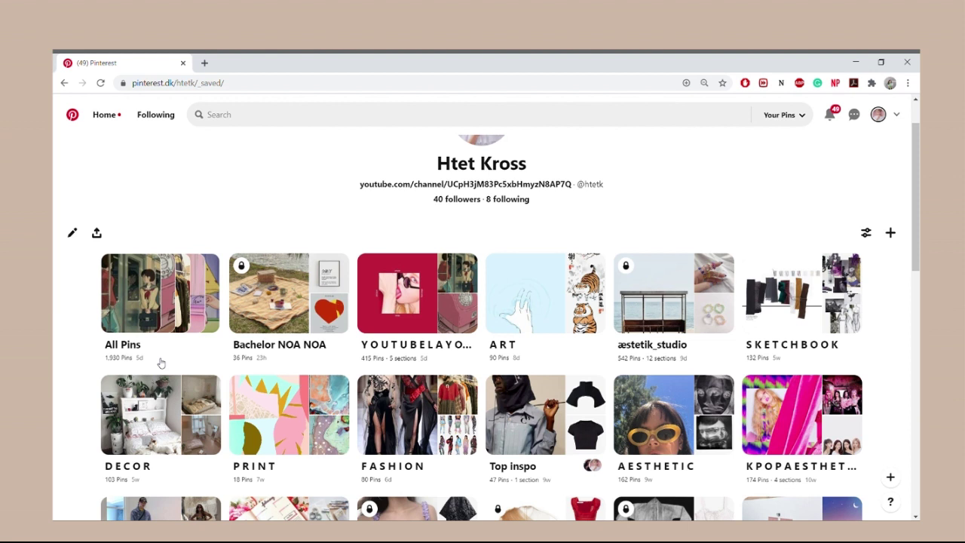
left_click(448, 352)
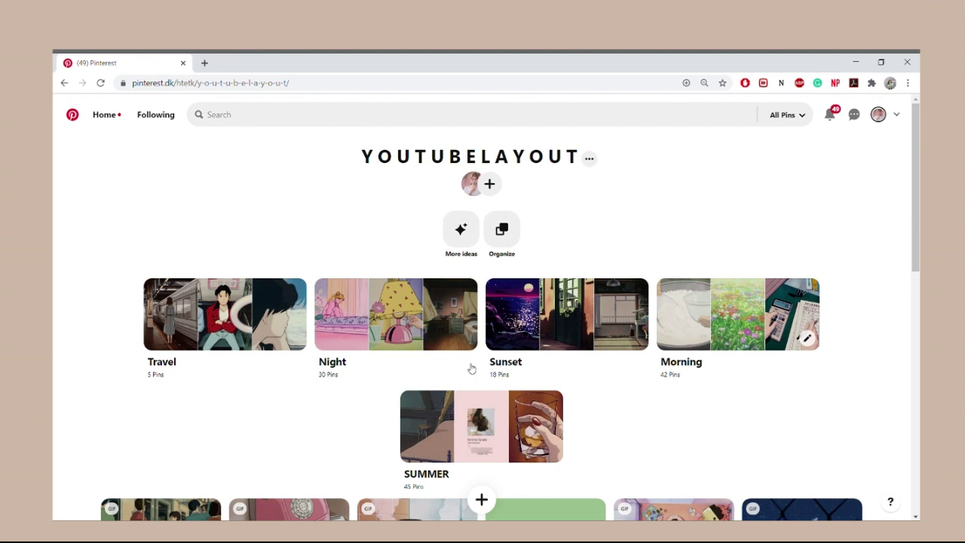
scroll(317, 324, "down", 1)
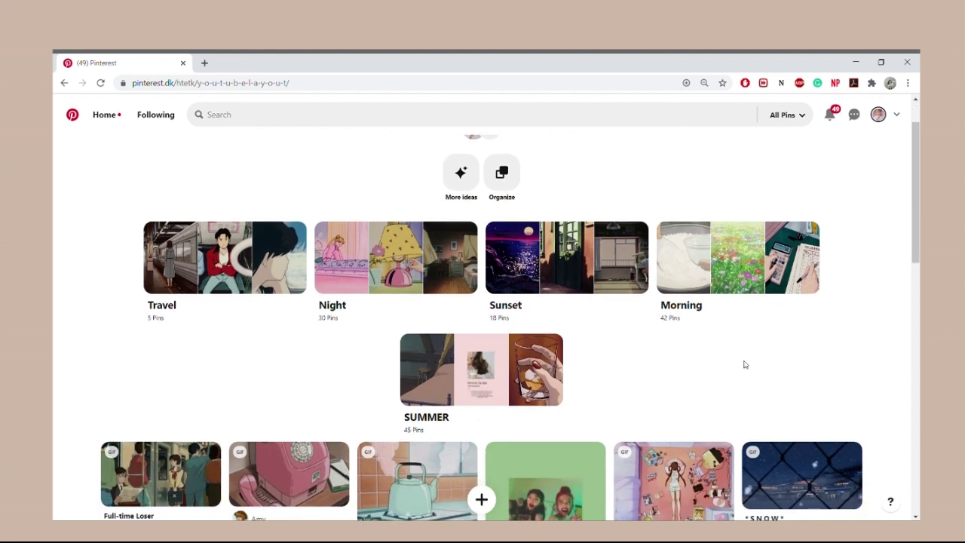
left_click(694, 311)
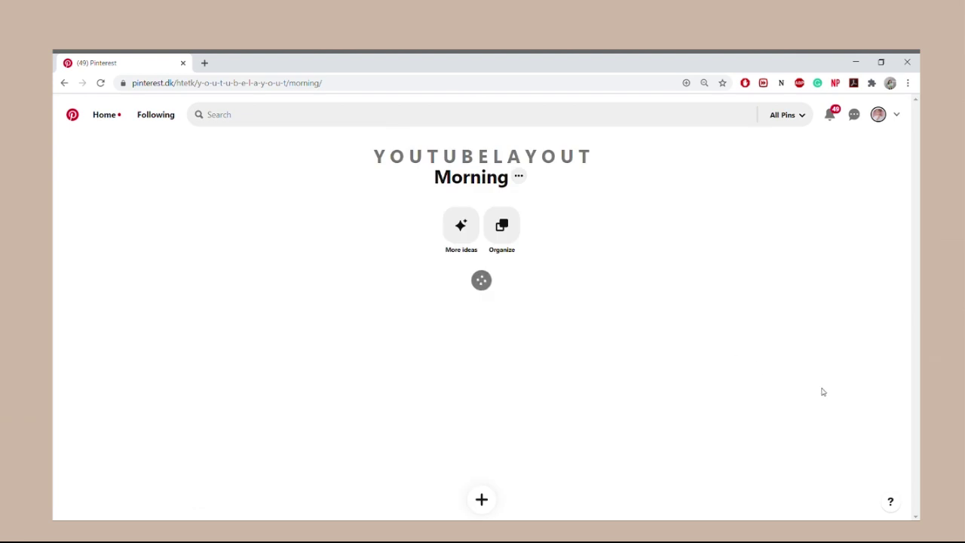
- Look through the saved anime GIF pins in the Morning section and return to its beginning
scroll(490, 394, "down", 1)
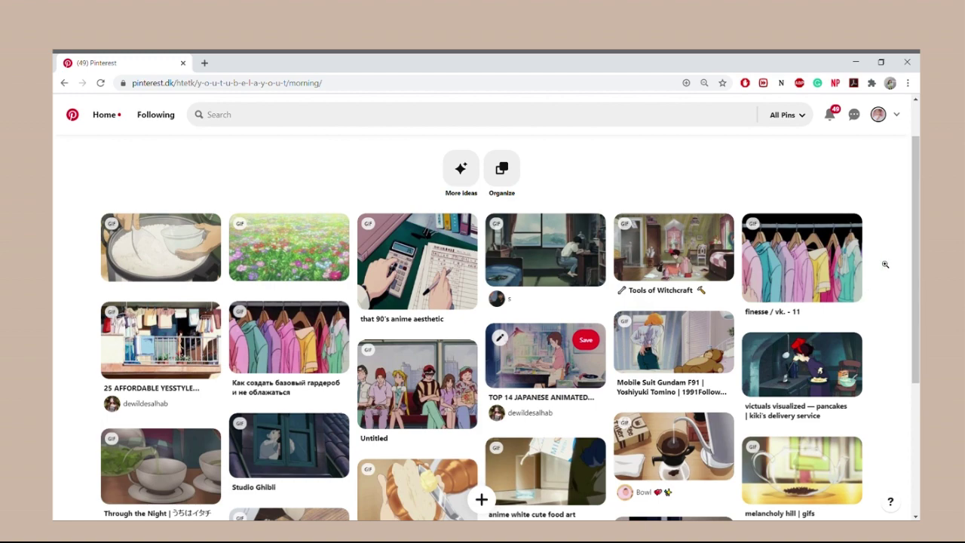
scroll(885, 264, "down", 1)
scroll(885, 265, "down", 2)
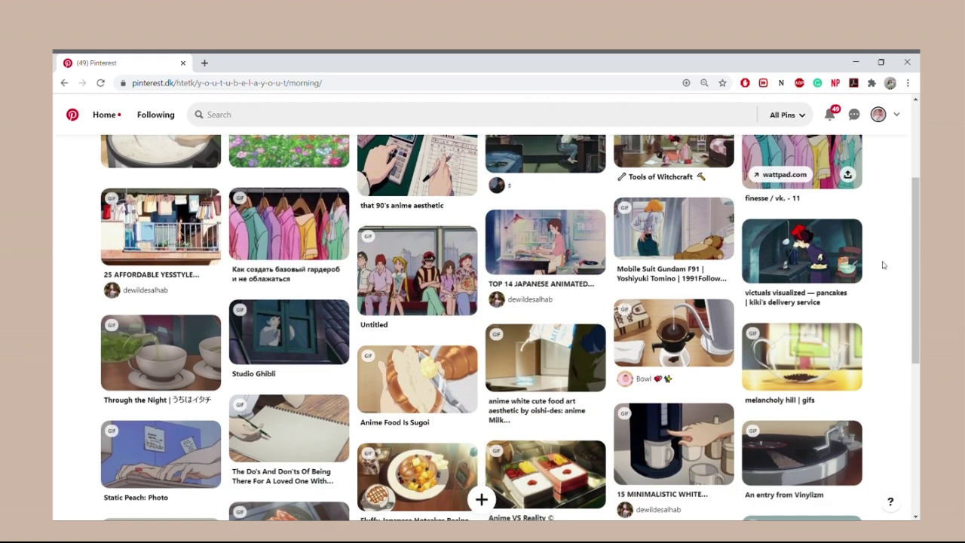
scroll(883, 265, "down", 3)
scroll(883, 265, "down", 1)
scroll(881, 263, "up", 1)
scroll(882, 263, "up", 2)
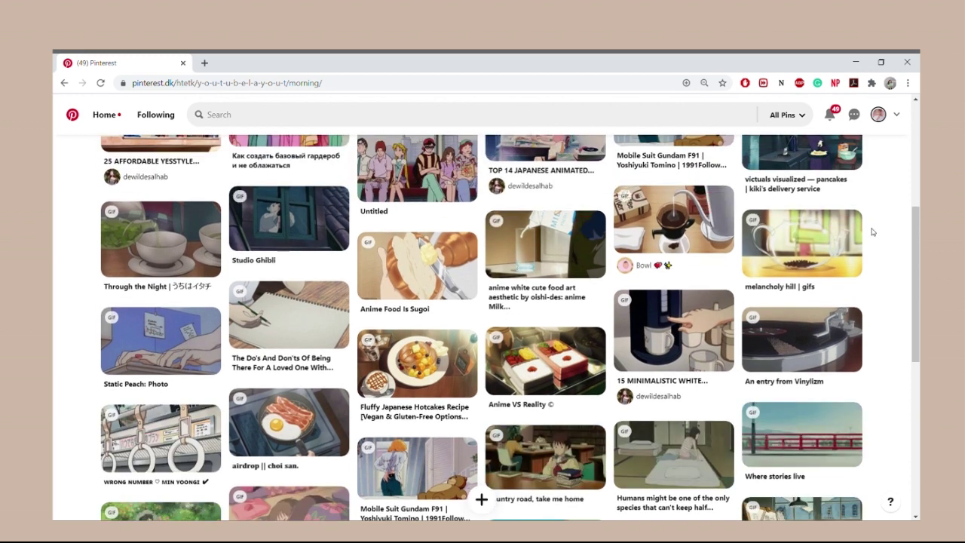
scroll(875, 234, "up", 2)
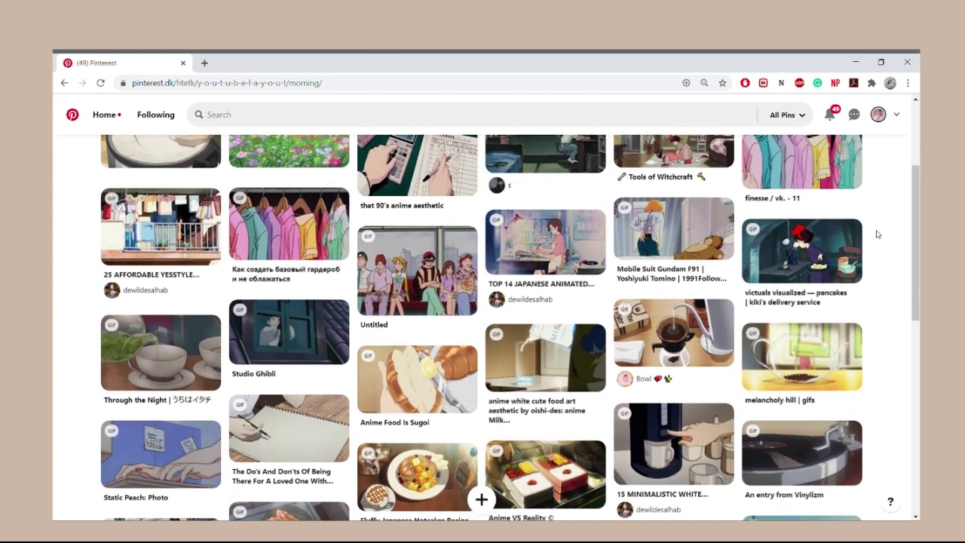
scroll(876, 233, "down", 1)
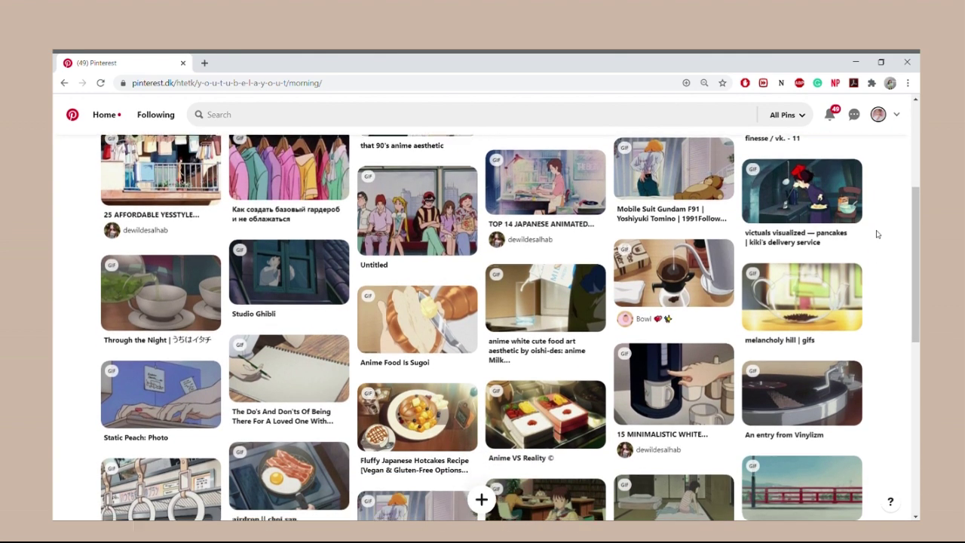
scroll(876, 233, "down", 1)
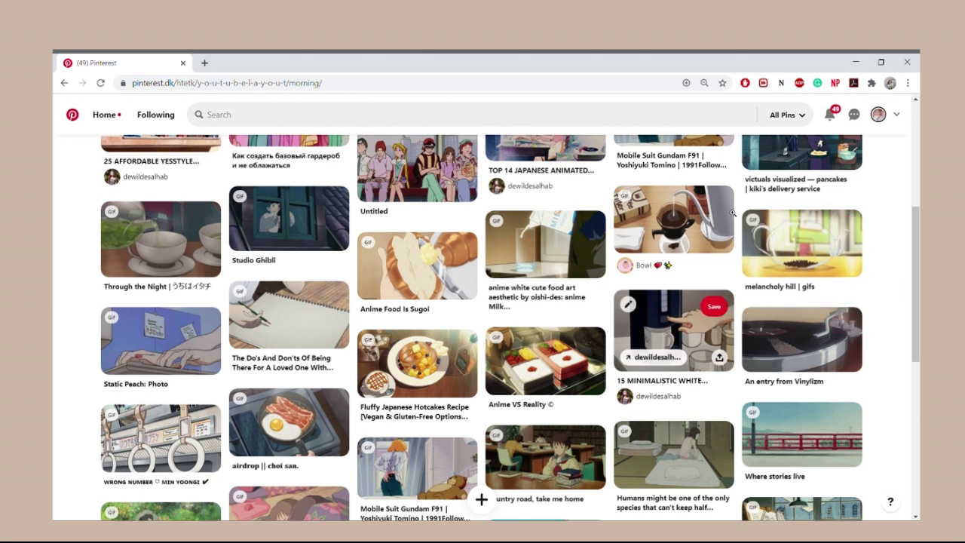
scroll(295, 298, "down", 1)
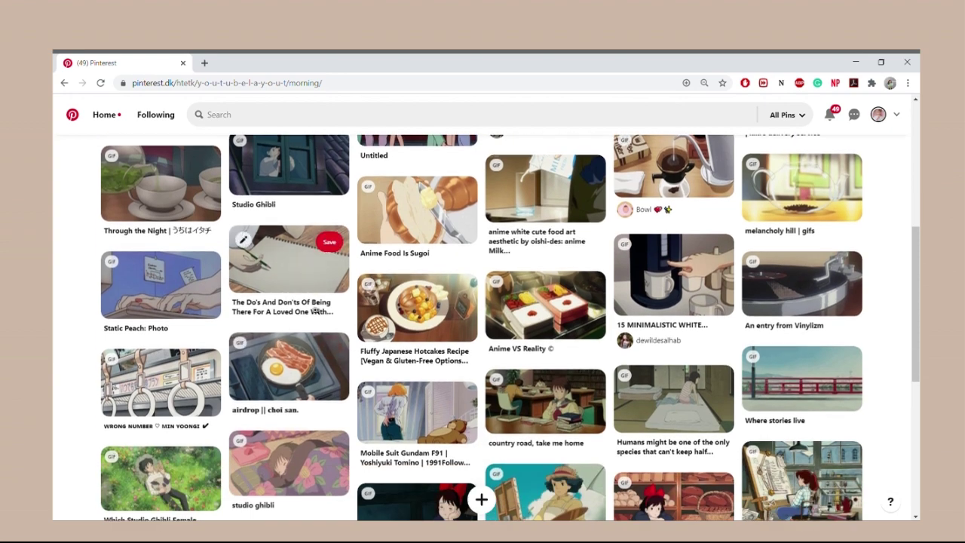
scroll(315, 309, "up", 3)
scroll(315, 309, "up", 2)
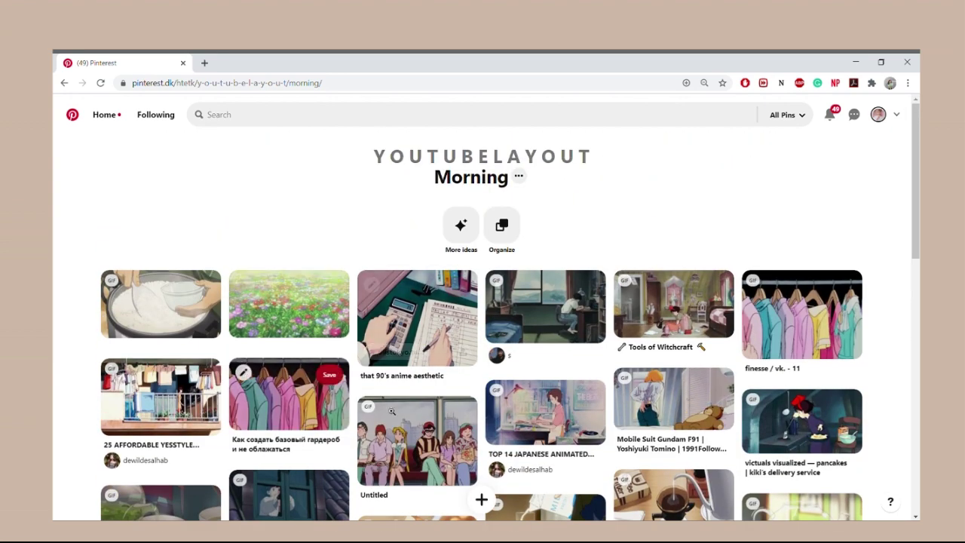
- Search Pinterest for "anime retro gif"
left_click(237, 121)
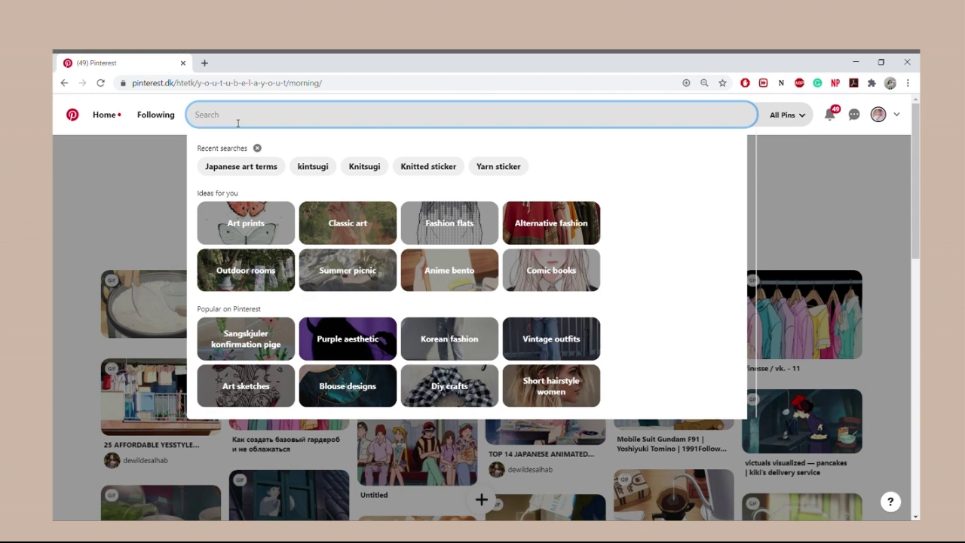
type("anime")
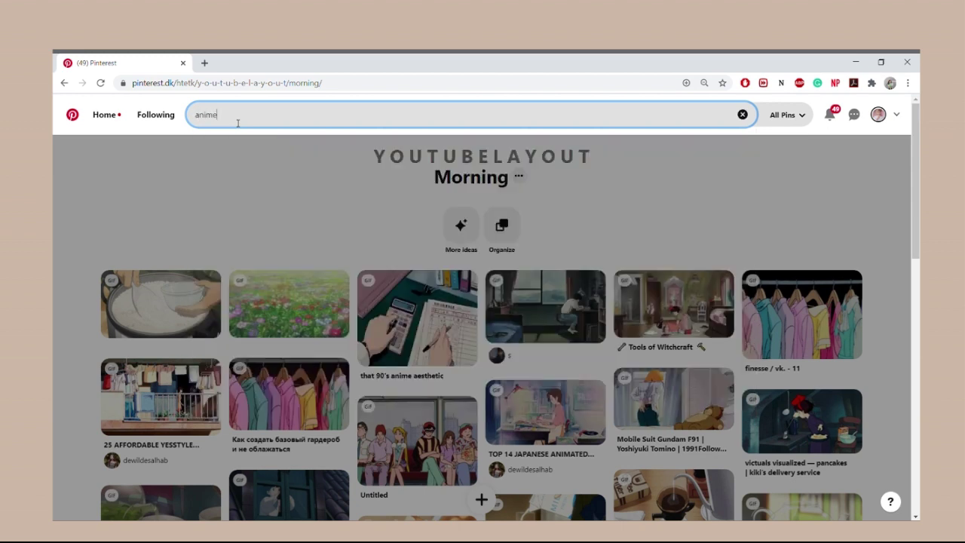
type(" retro")
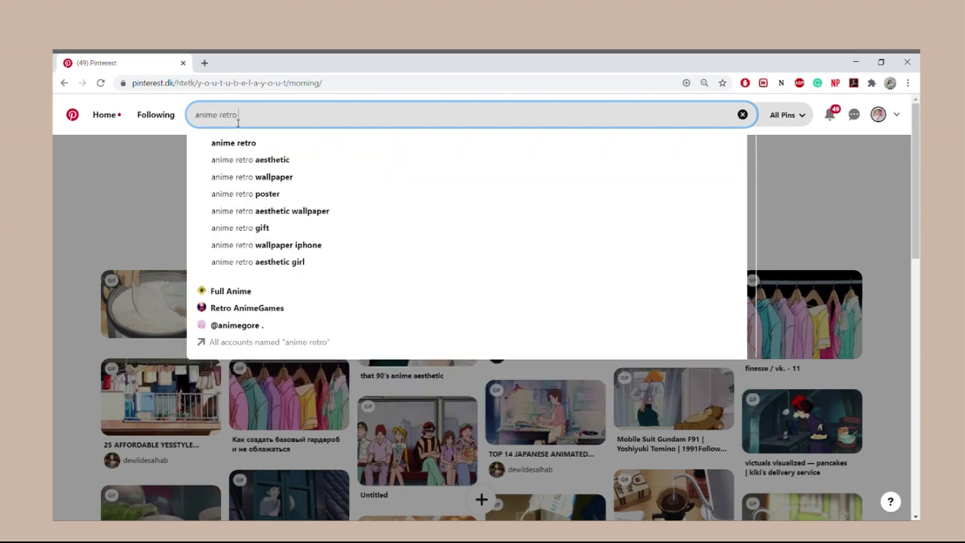
type(" gif")
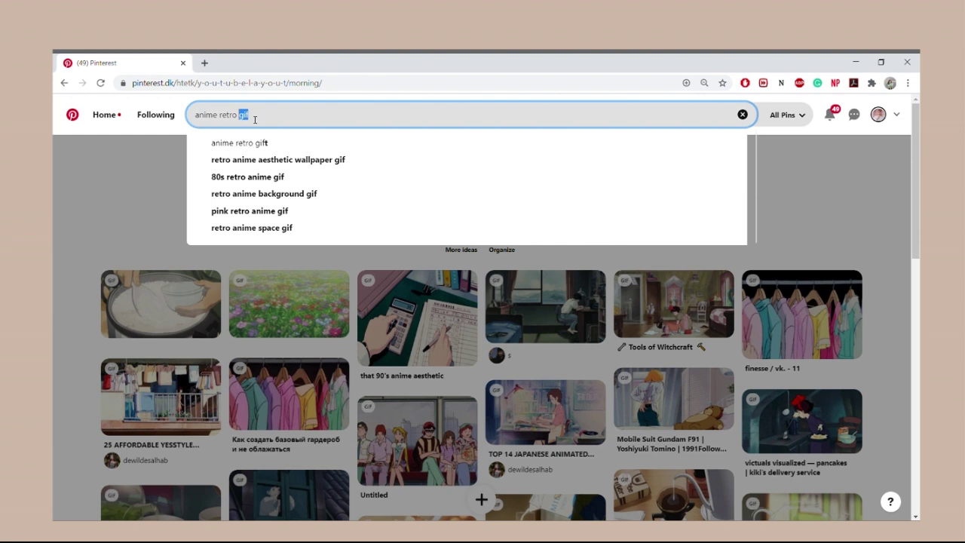
double_click(244, 116)
left_click_drag(195, 118, 237, 129)
left_click(253, 122)
key("Return")
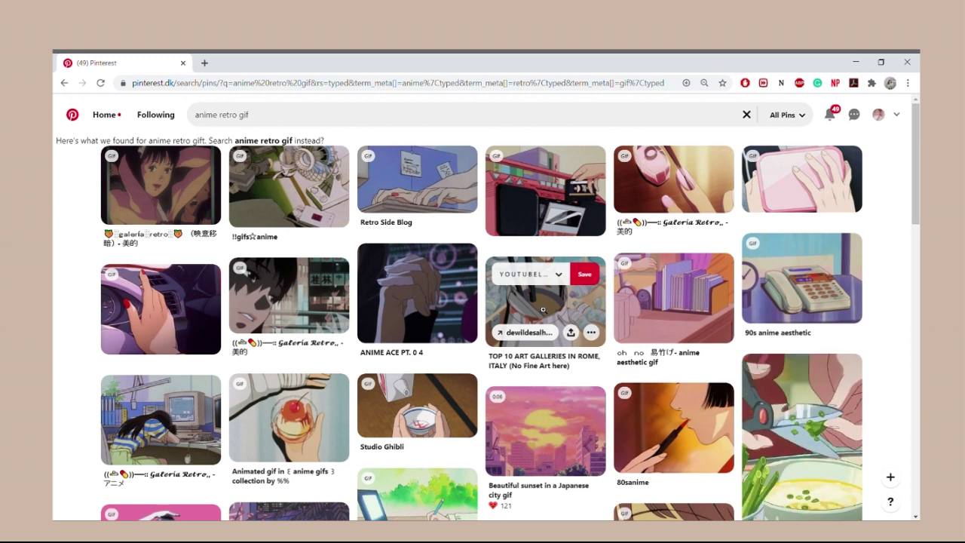
- Open the paintbrush-jar pin "TOP 10 ART GALLERIES IN ROME, ITALY" and save it to the Travel section of the YOUTUBELAYOUT board
left_click(543, 309)
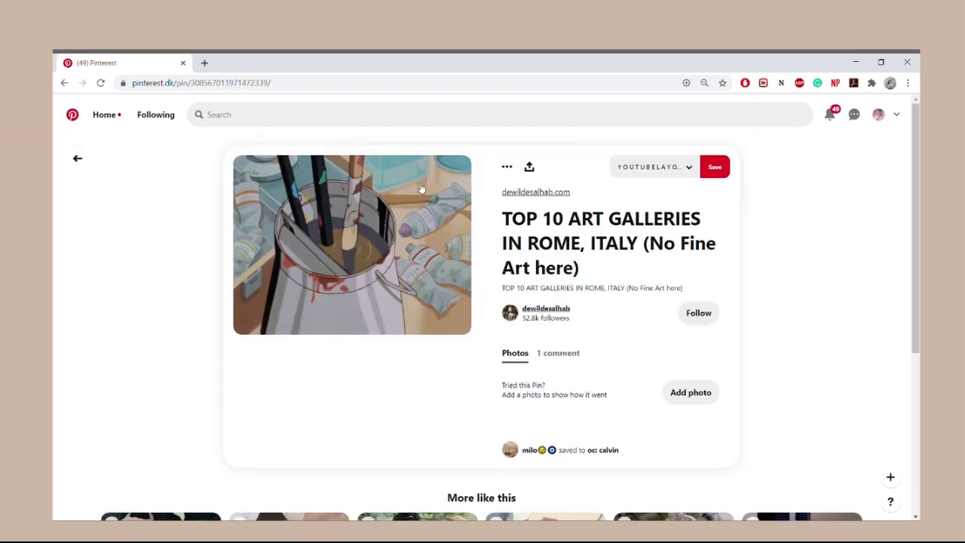
left_click(688, 167)
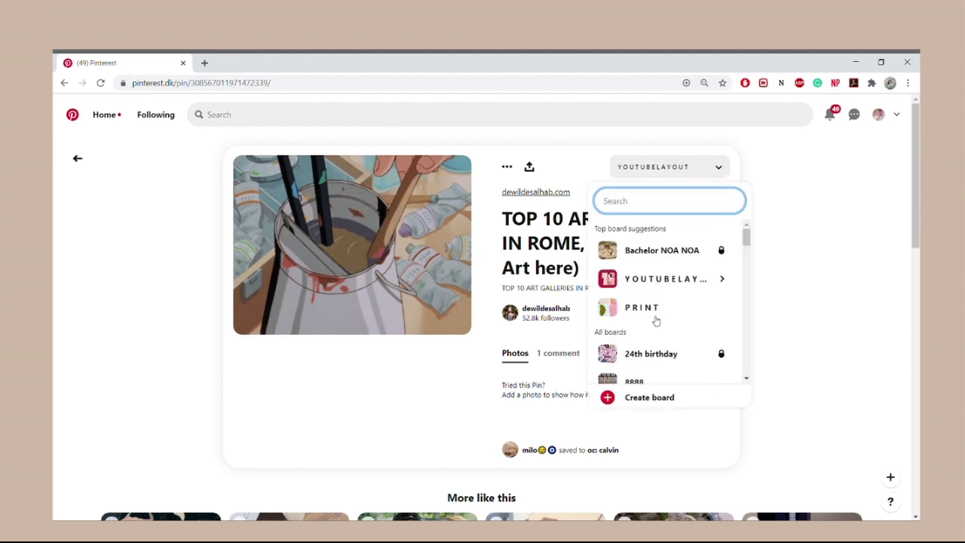
left_click(726, 280)
mouse_move(657, 235)
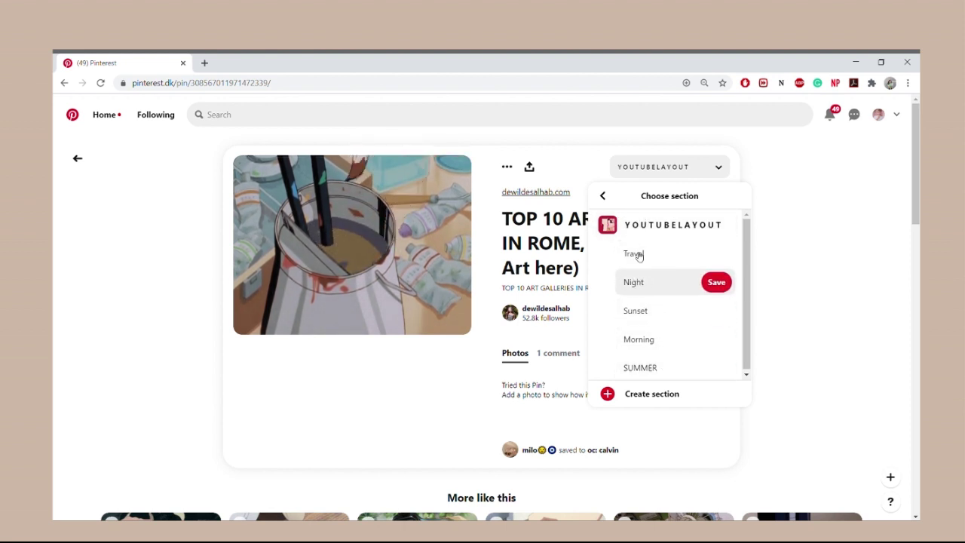
left_click(713, 254)
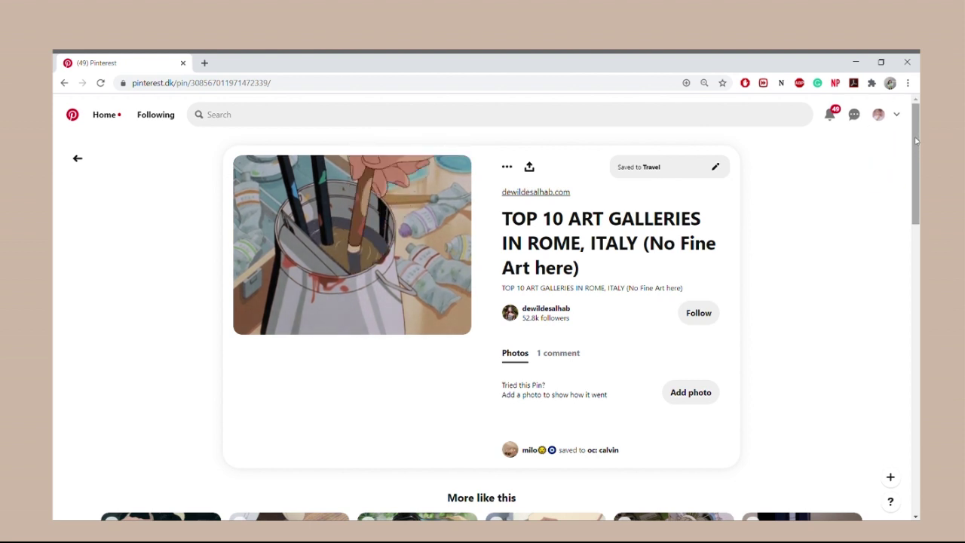
- Open the related pin "Laurel's Guide to Grimoires" and look at the pins similar to it
left_click_drag(916, 141, 916, 291)
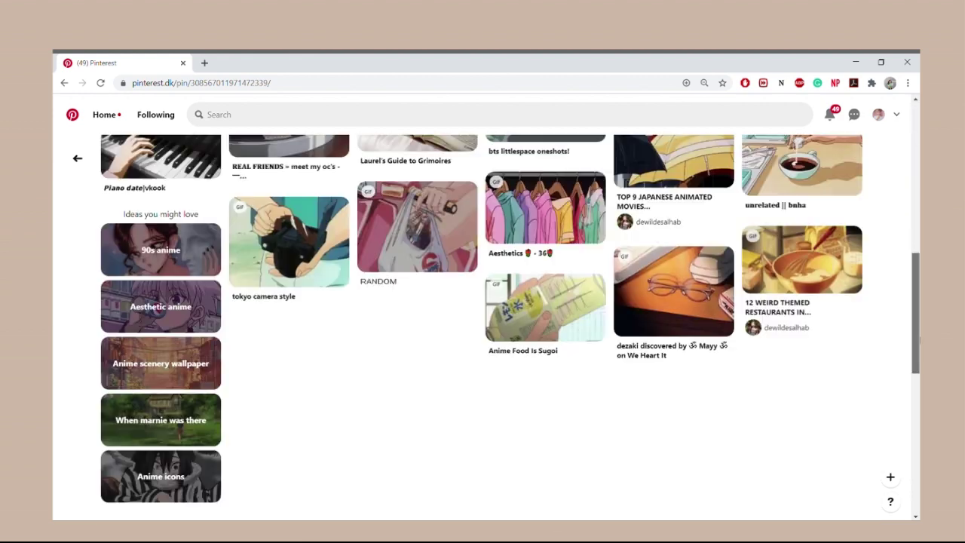
scroll(891, 309, "up", 3)
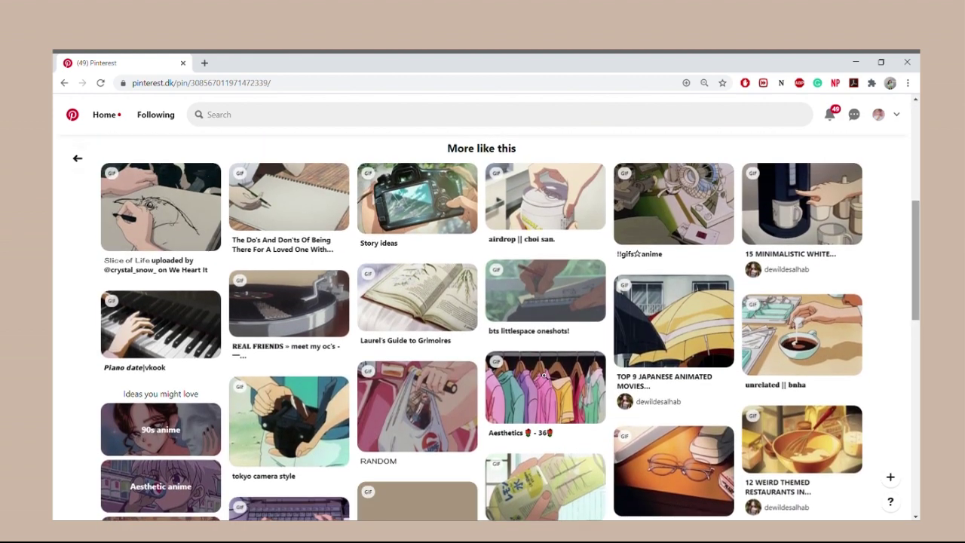
left_click(413, 309)
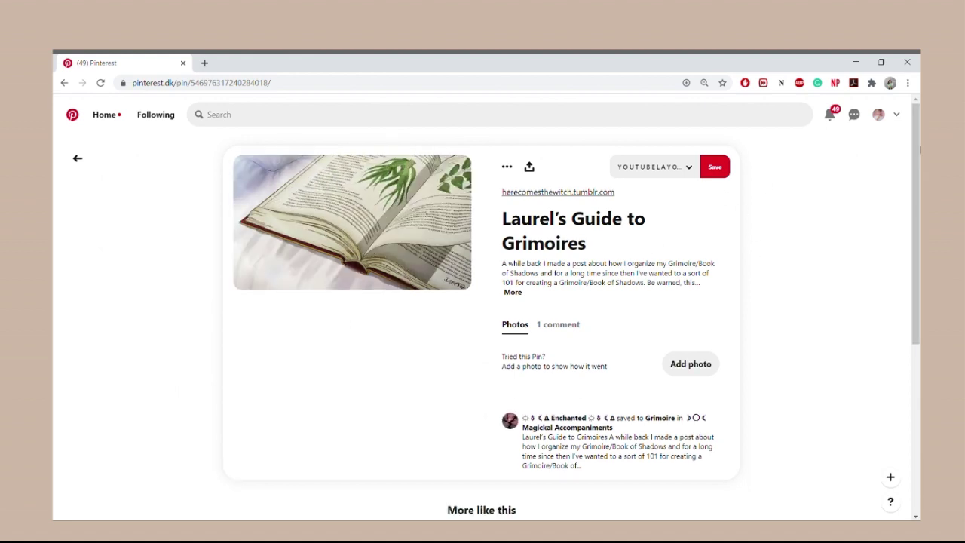
scroll(454, 479, "down", 5)
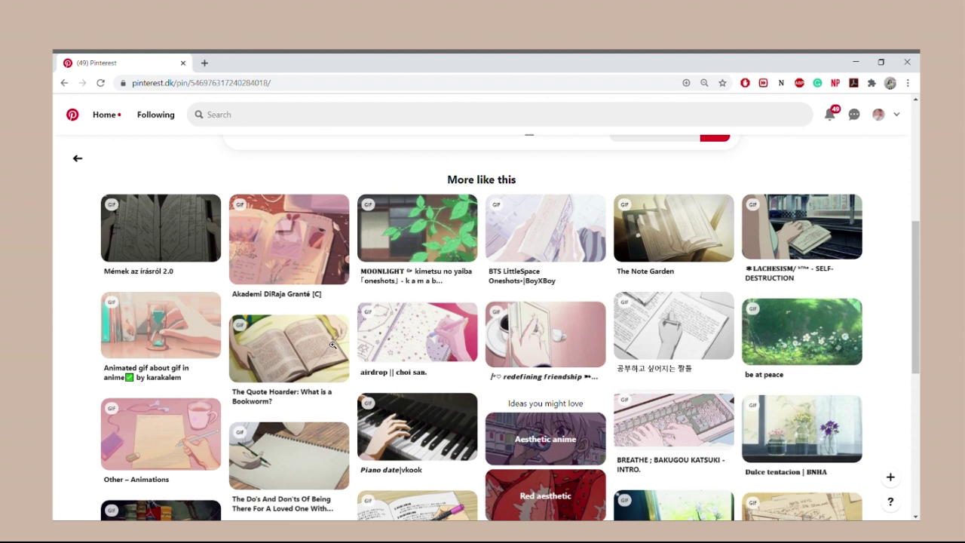
- Open the similar pin "The Quote Hoarder: What is a Bookworm?" and browse its related pins
left_click(278, 339)
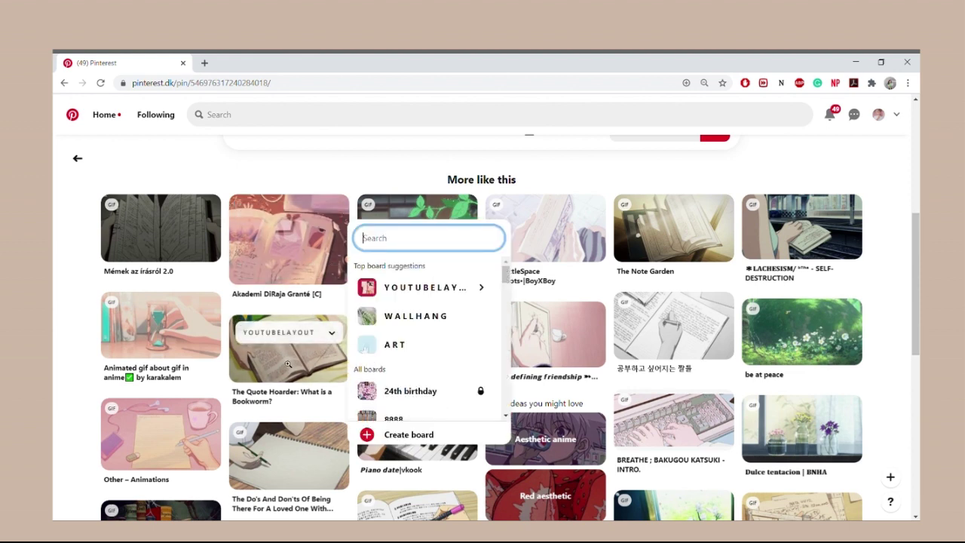
left_click(285, 365)
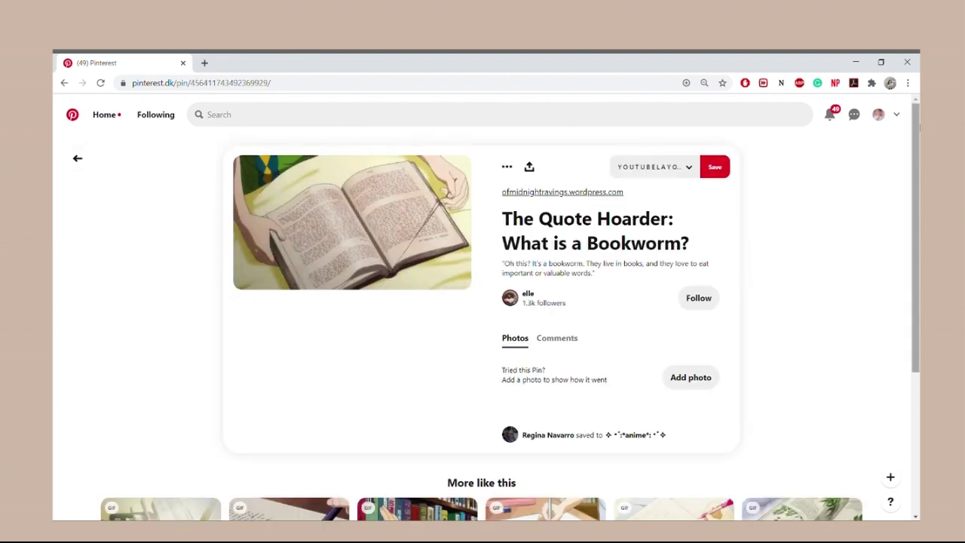
scroll(918, 222, "down", 2)
scroll(918, 222, "down", 2)
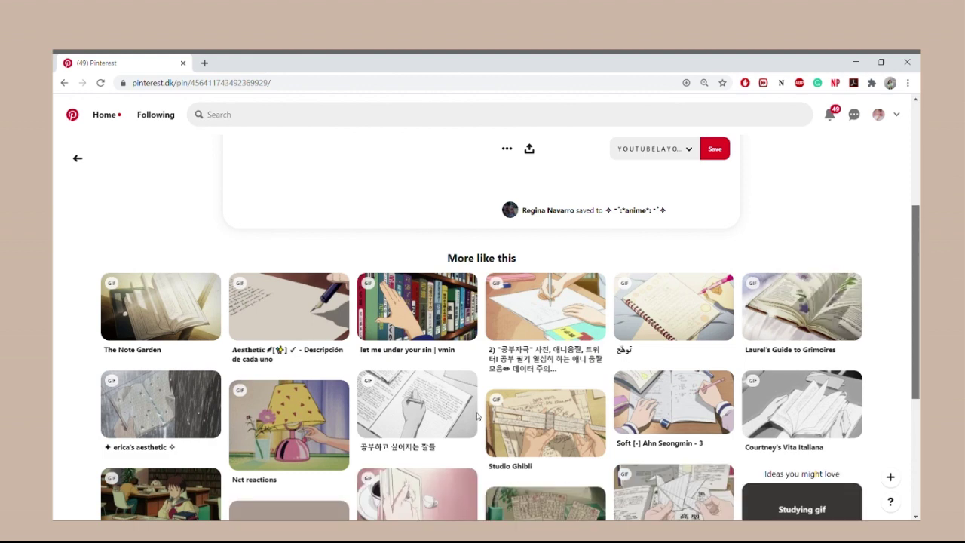
- Leave the bookworm pin and open the account's own profile page with its saved boards
scroll(859, 241, "up", 4)
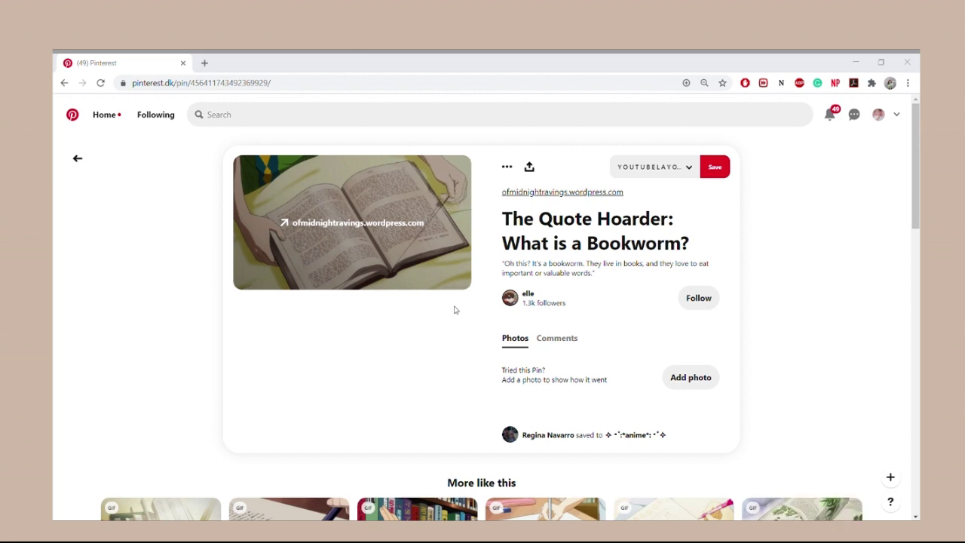
left_click(917, 124)
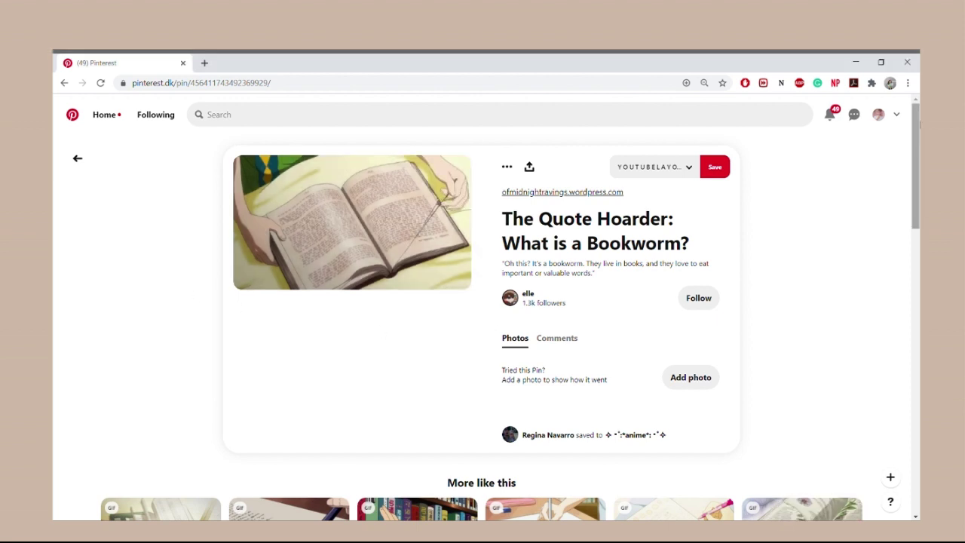
left_click(880, 114)
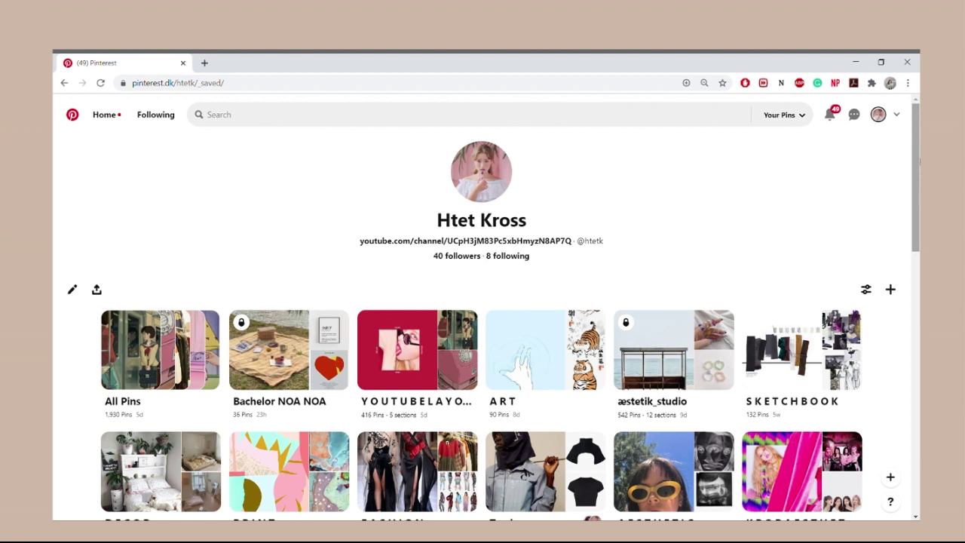
- Create a secret board named "editing tutorial" and finish its pin suggestions without saving any
left_click(891, 290)
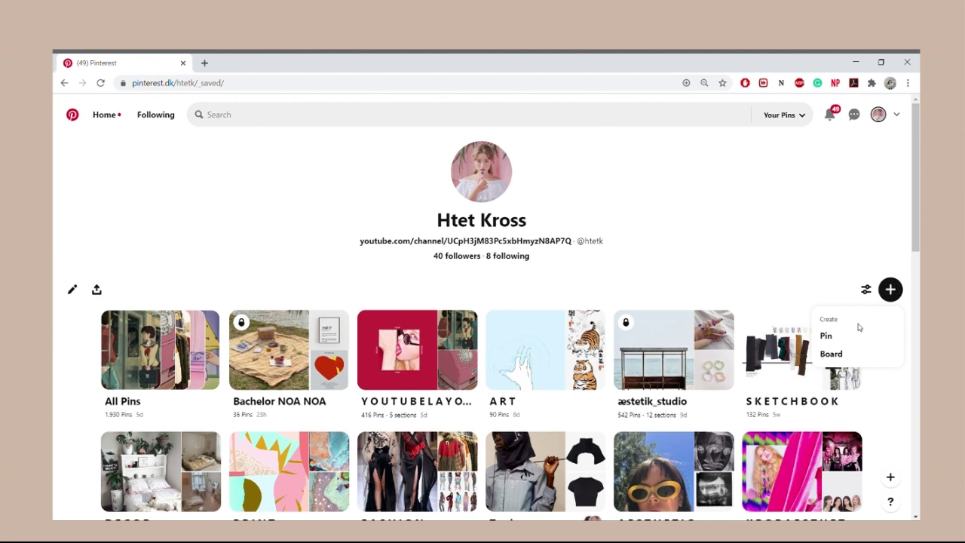
left_click(833, 356)
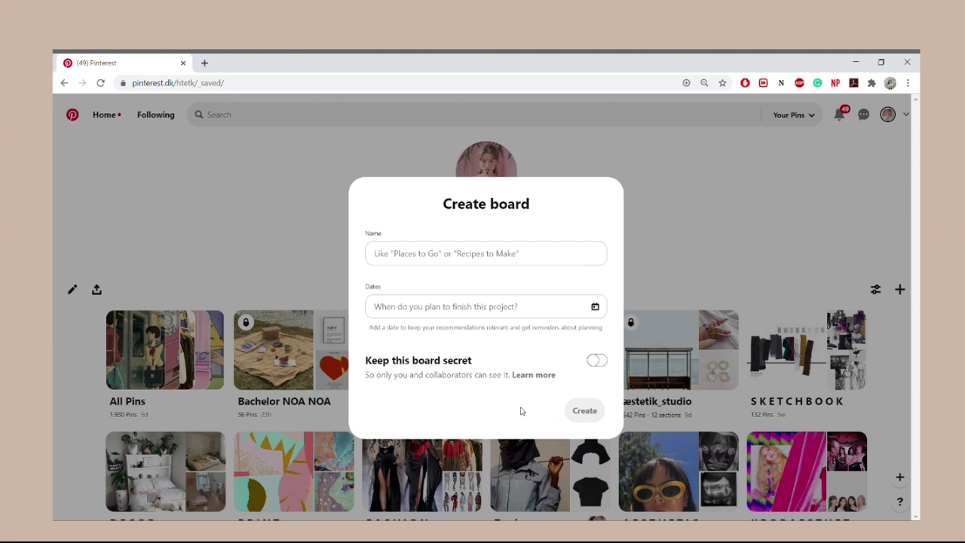
left_click(433, 257)
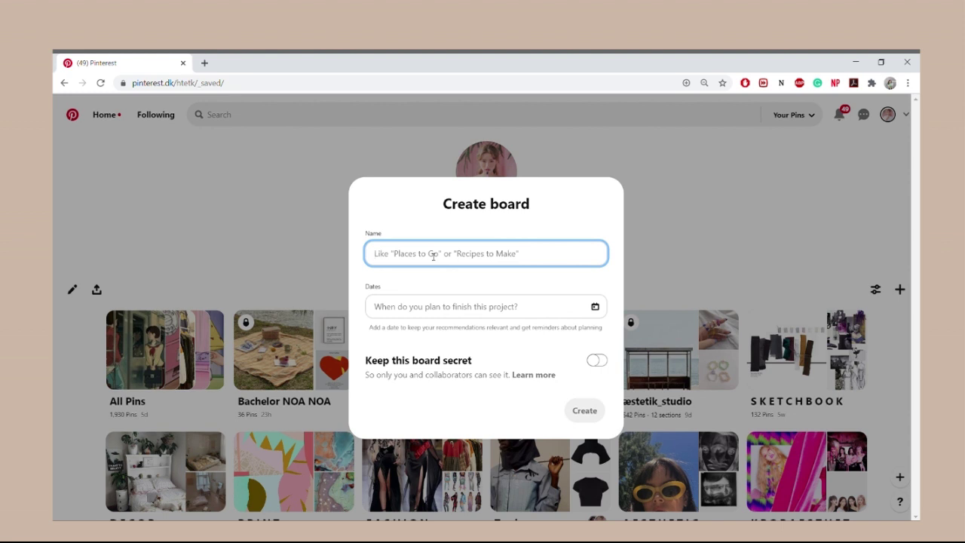
type("editing tutorial")
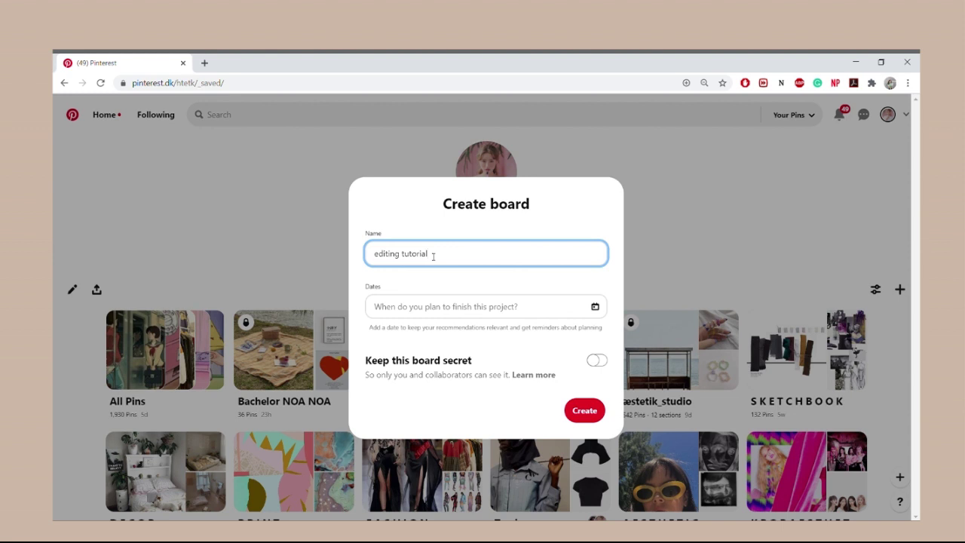
left_click(594, 361)
left_click(599, 361)
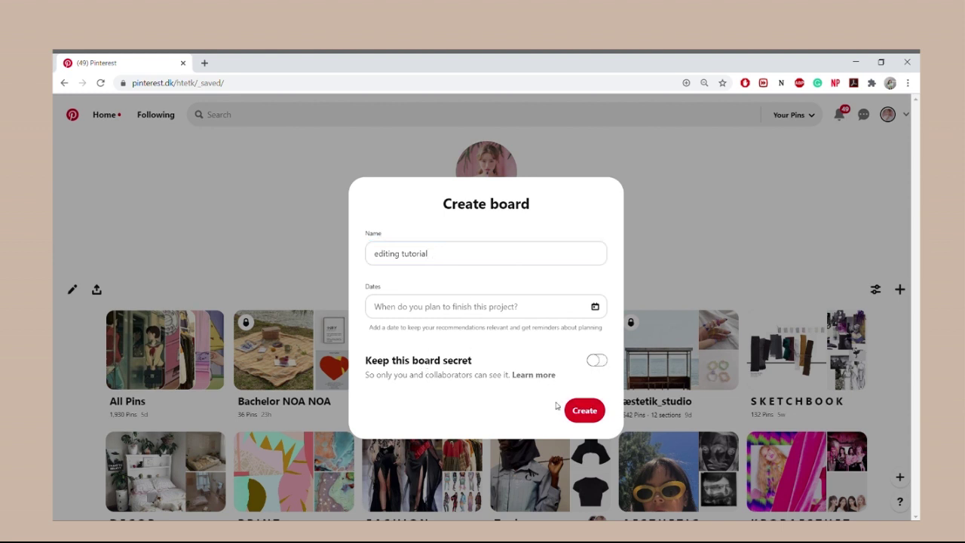
left_click(597, 363)
left_click(586, 410)
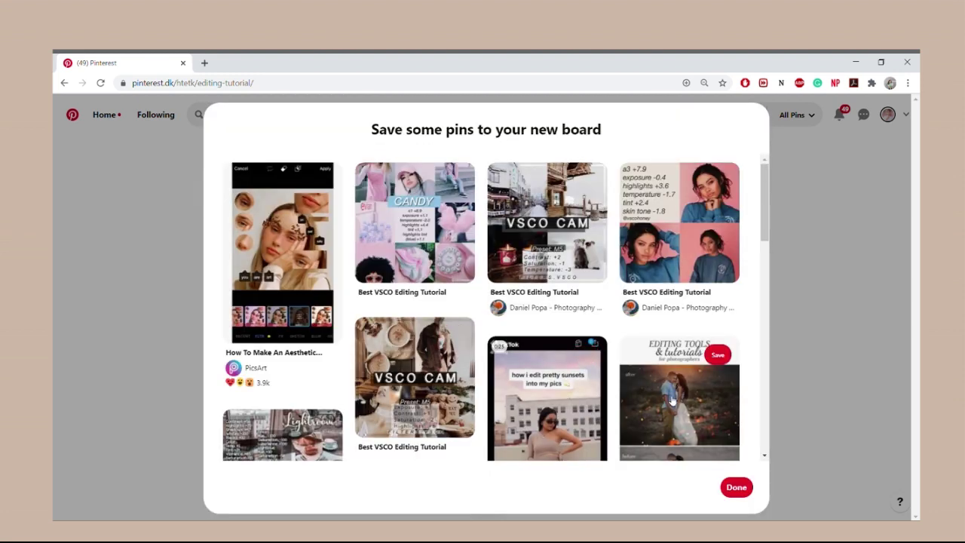
scroll(379, 230, "down", 6)
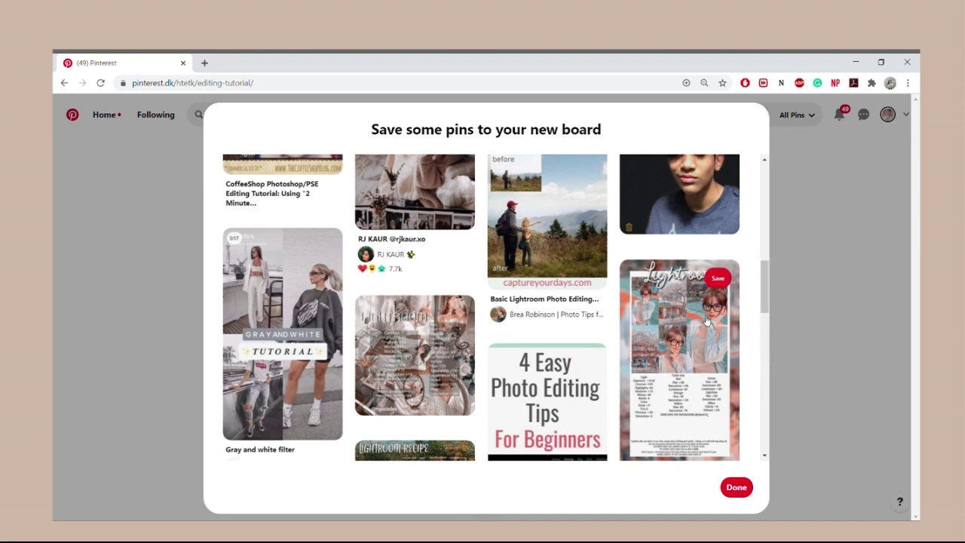
scroll(599, 350, "down", 1)
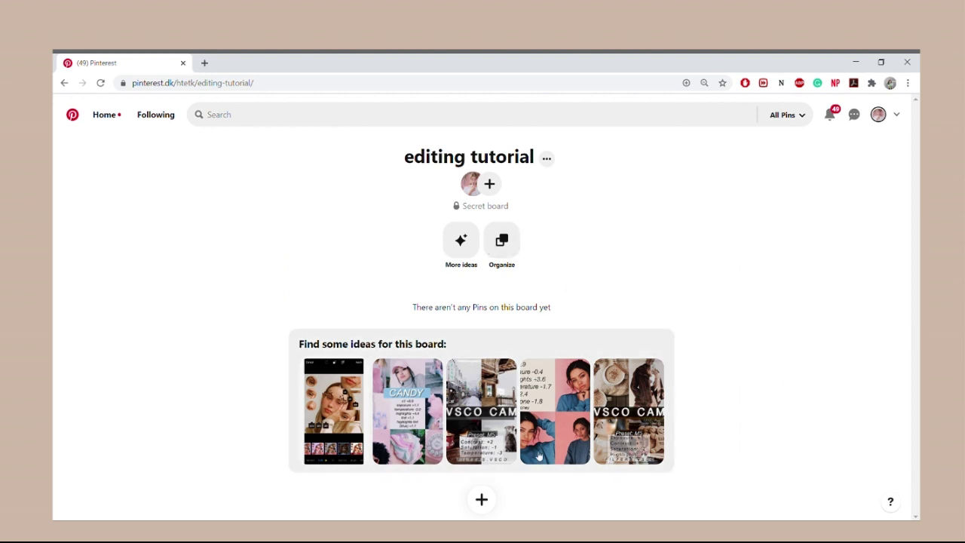
- Search all pins for "anime retro gif"
left_click(295, 123)
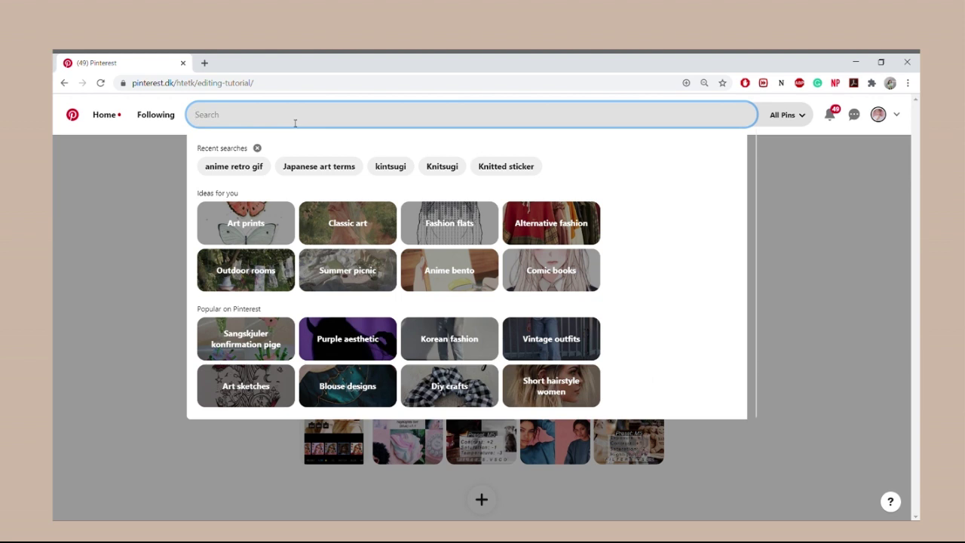
type("anime r")
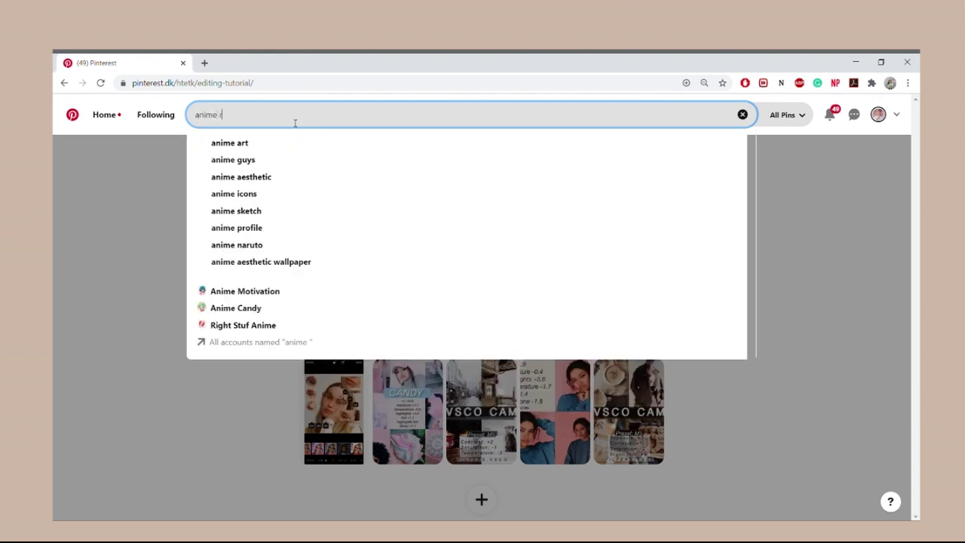
type("etro g")
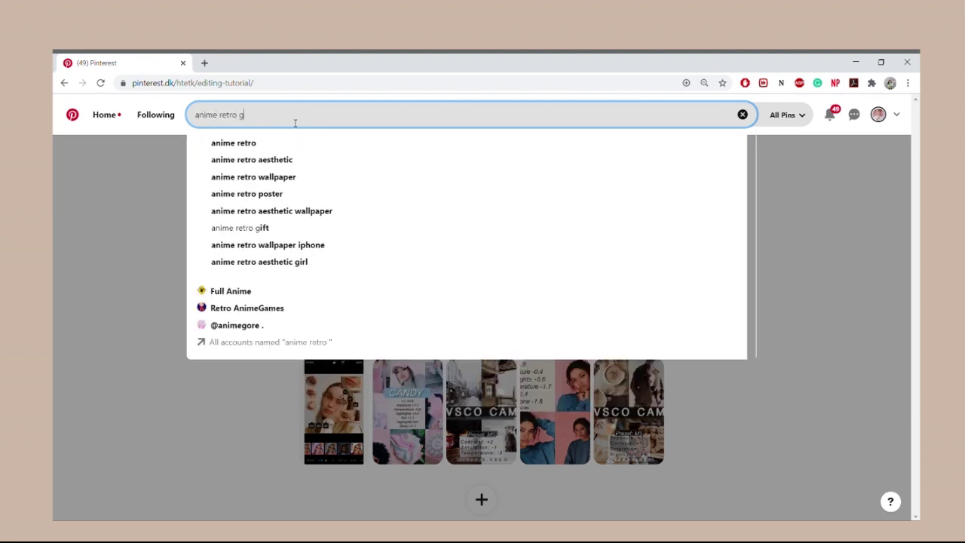
type("if")
key("Return")
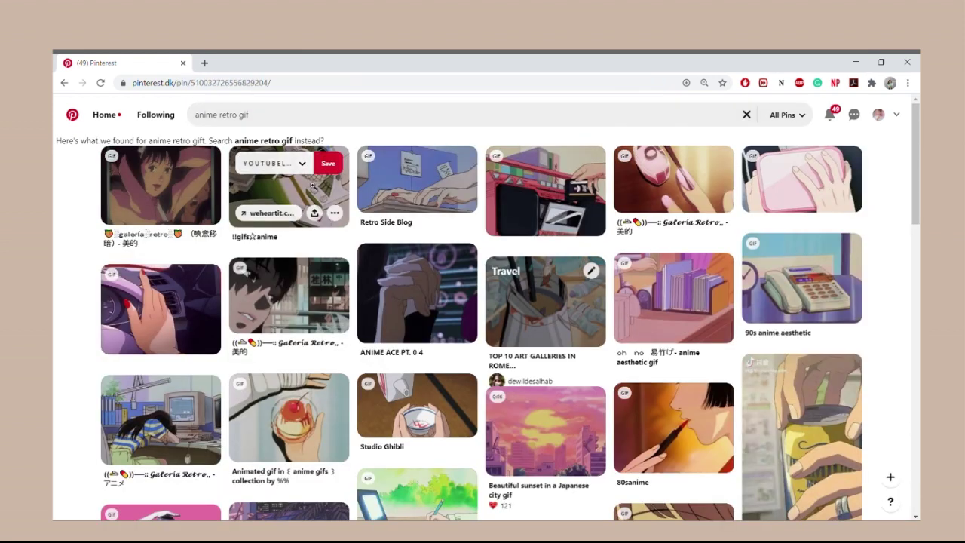
- Open the "!!gifs☆anime" pin and save it to the editing tutorial board
left_click(313, 186)
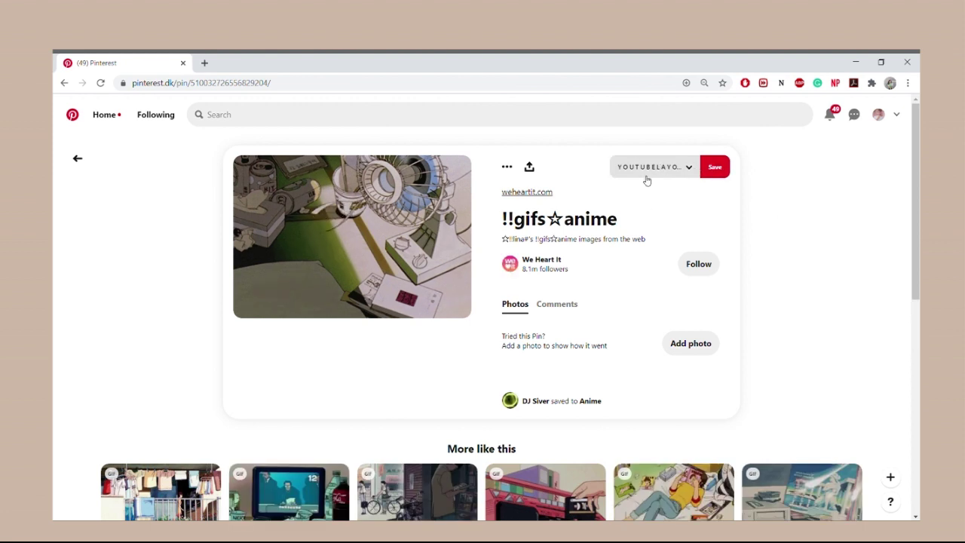
left_click(694, 171)
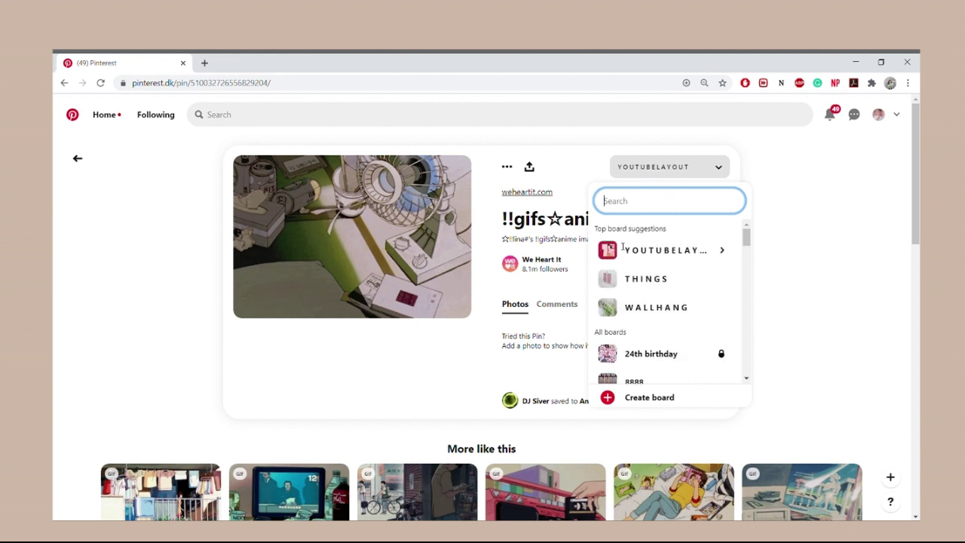
mouse_move(746, 243)
left_mouse_down()
mouse_move(756, 382)
mouse_move(746, 226)
left_mouse_up()
left_click(649, 200)
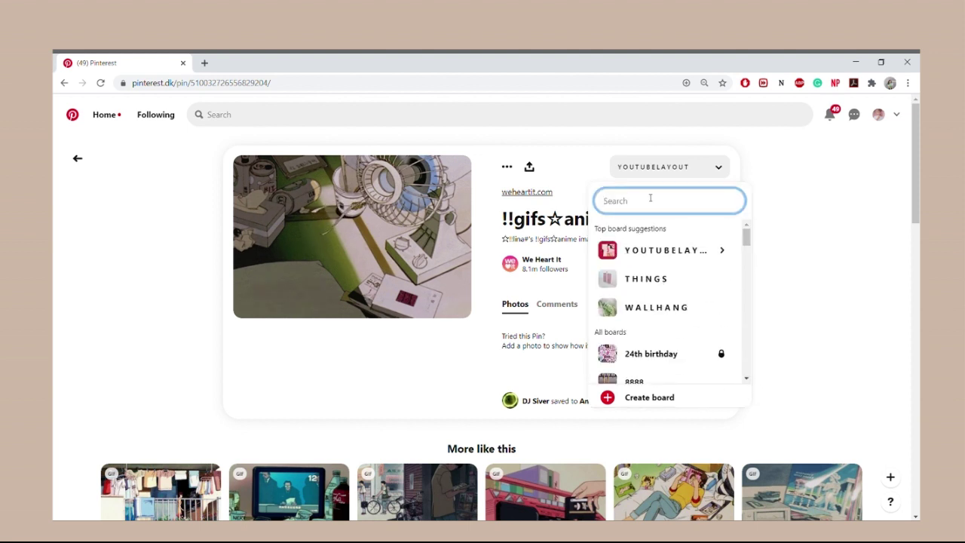
type("edi")
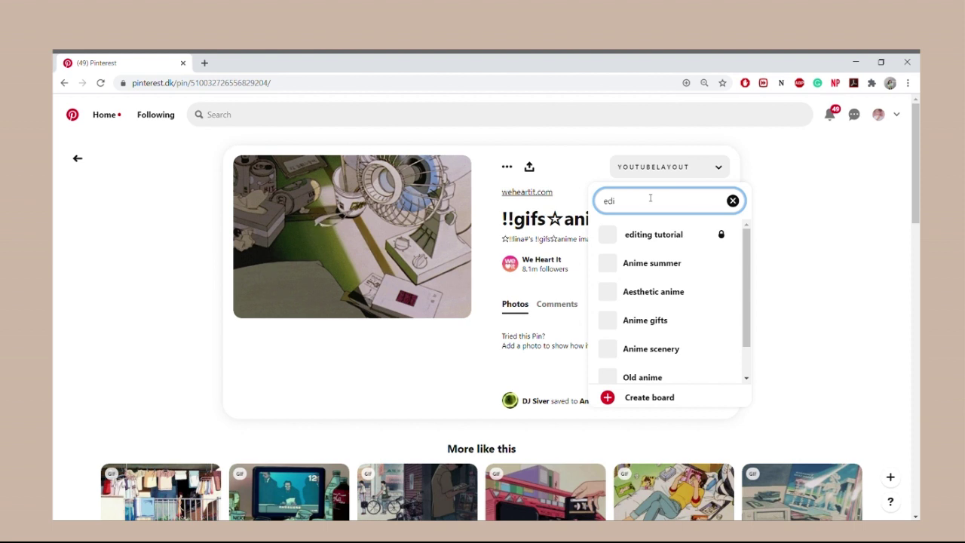
mouse_move(686, 242)
left_click(716, 239)
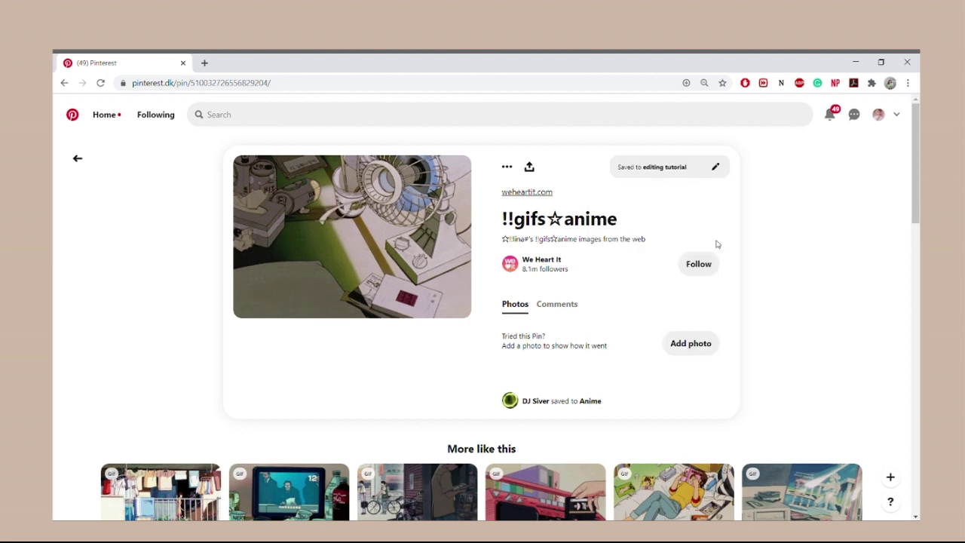
- Open the YOUTUBELAYOUT board from the profile and look through its sections and pins
left_click(878, 114)
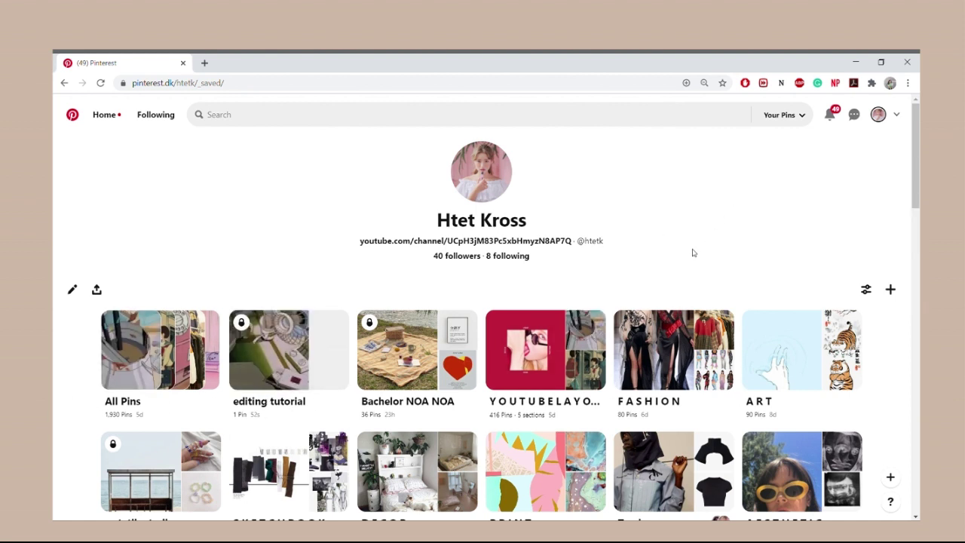
scroll(692, 253, "down", 1)
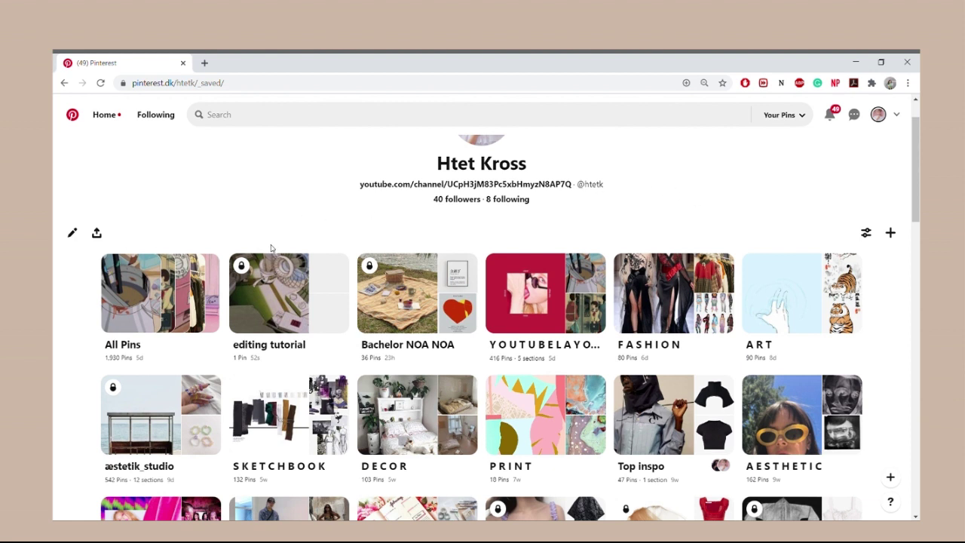
left_click(562, 360)
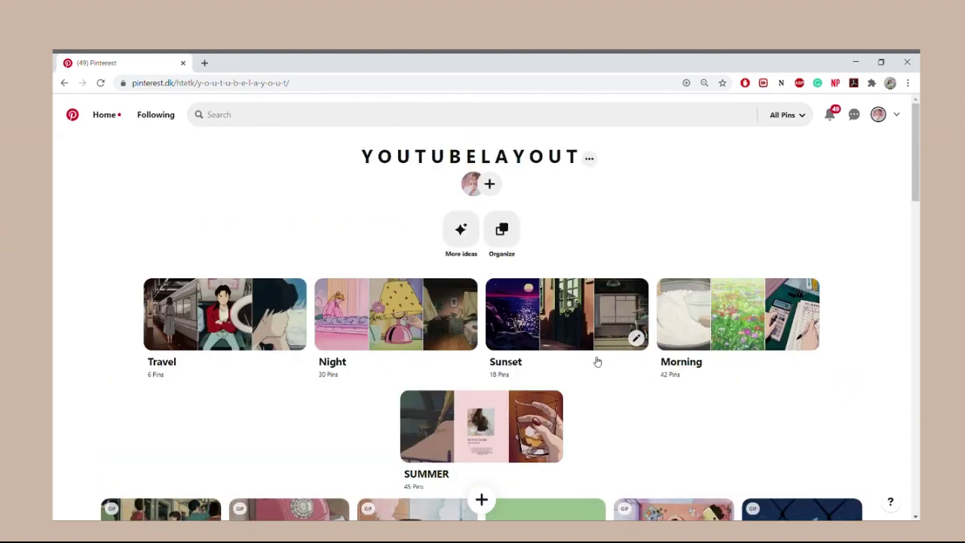
scroll(598, 362, "down", 3)
scroll(720, 226, "down", 2)
scroll(730, 233, "up", 5)
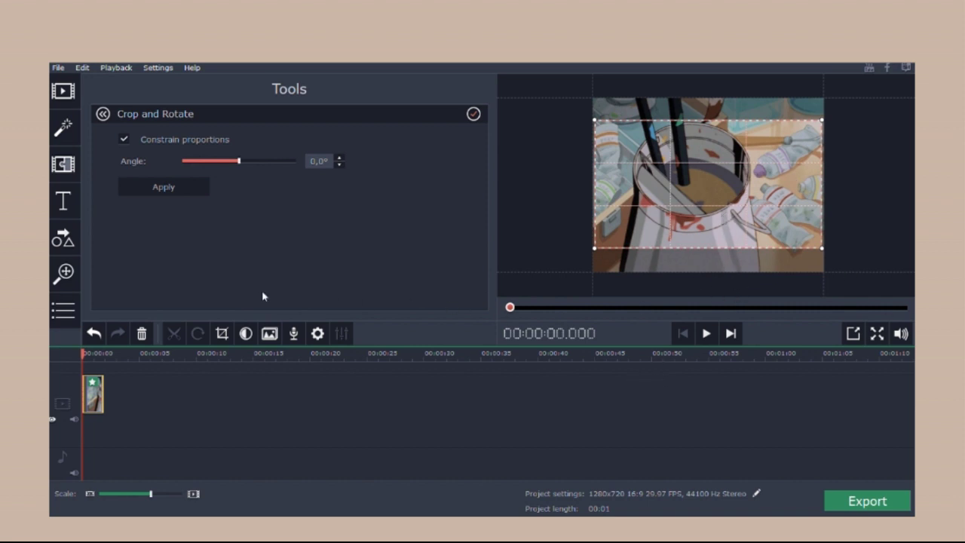
- In Movavi Video Editor, apply the crop to the paint-jar clip and add a Simple text title at the start of the timeline
left_click(198, 189)
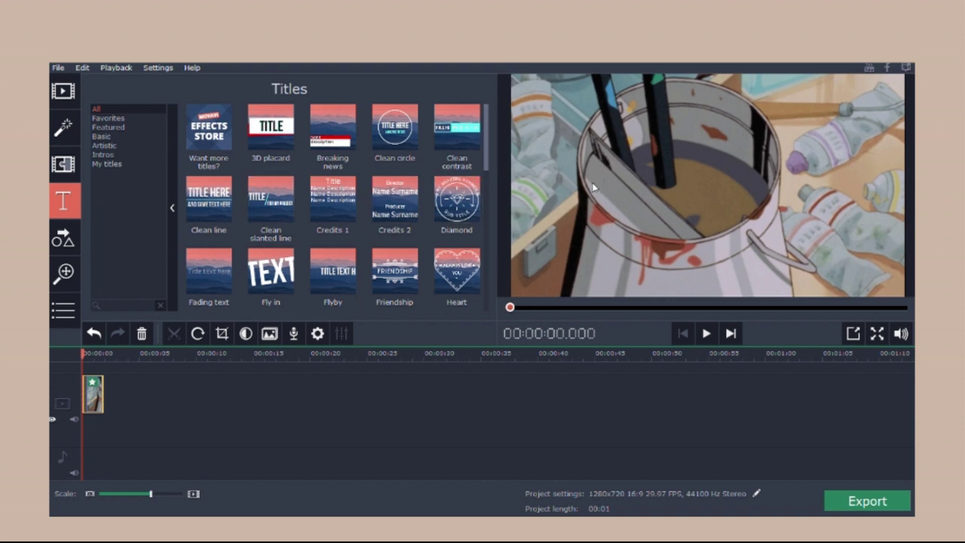
scroll(595, 189, "down", 2)
scroll(592, 232, "down", 5)
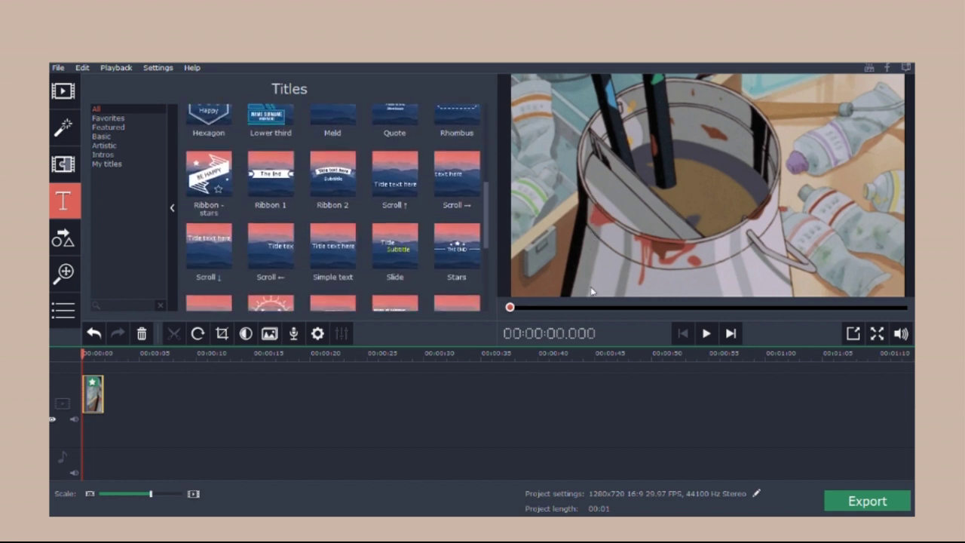
left_click(333, 203)
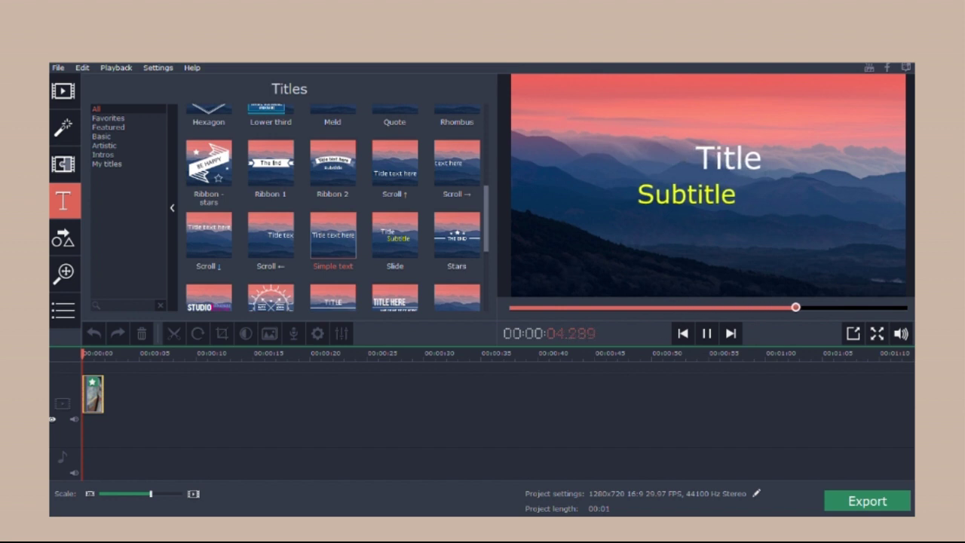
left_click_drag(332, 235, 95, 466)
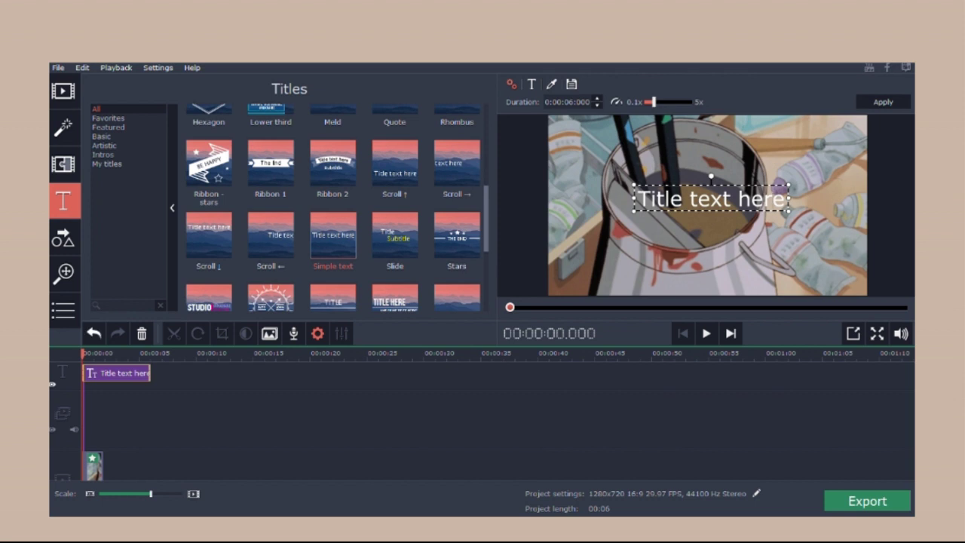
- Replace the title's placeholder text with "sunshine - hoody, crush"
key("BackSpace")
key("BackSpace")
key("BackSpace")
key("BackSpace")
key("BackSpace")
key("BackSpace")
key("BackSpace")
key("BackSpace")
key("BackSpace")
key("BackSpace")
key("BackSpace")
key("BackSpace")
key("BackSpace")
key("BackSpace")
key("BackSpace")
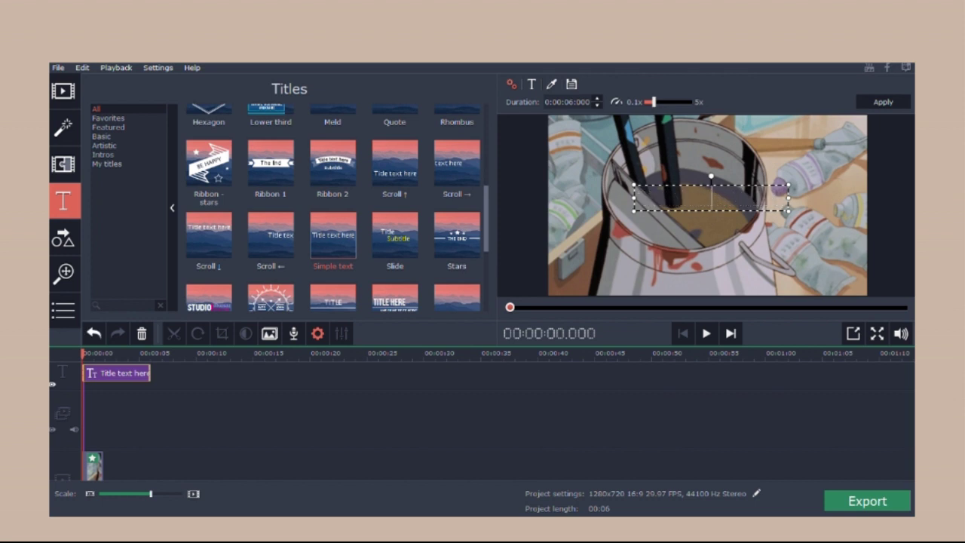
type("sunshine")
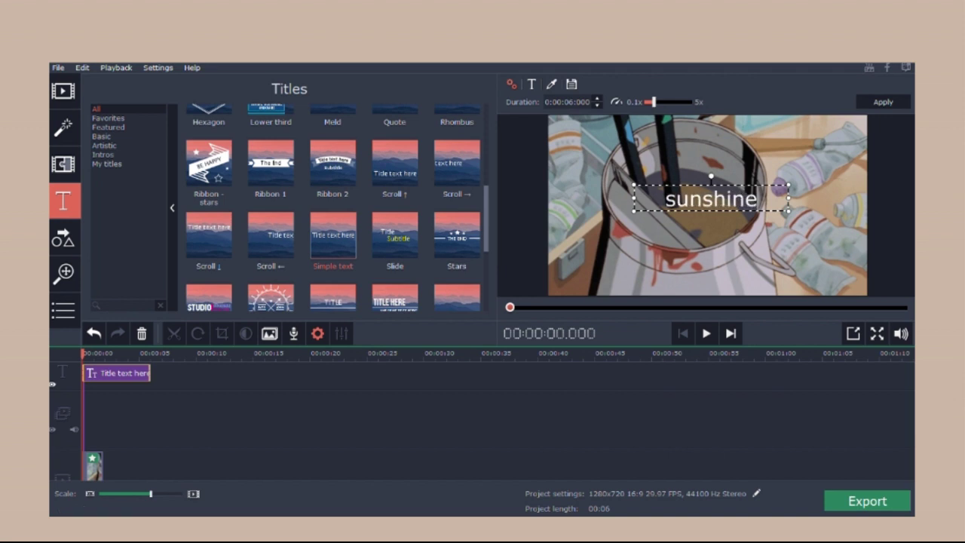
type(" - ")
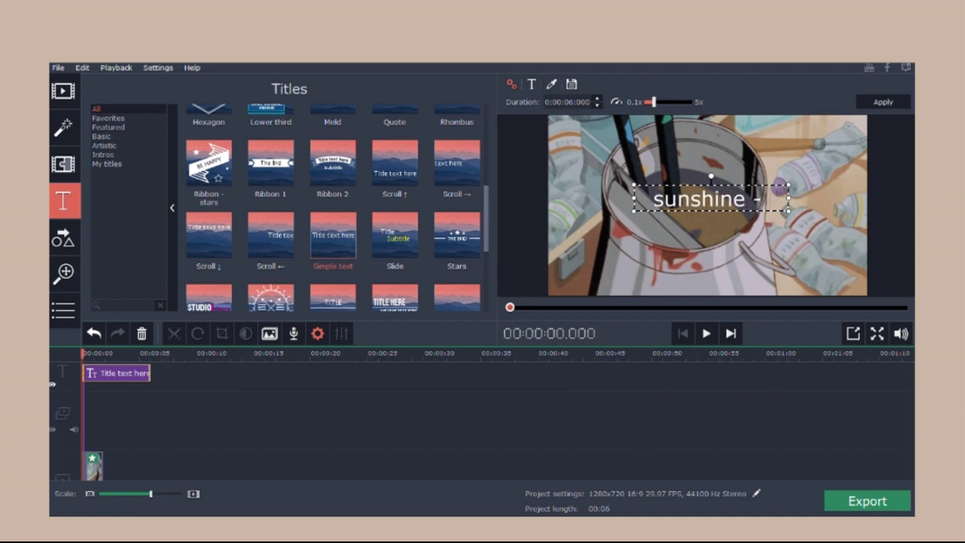
type("hoody")
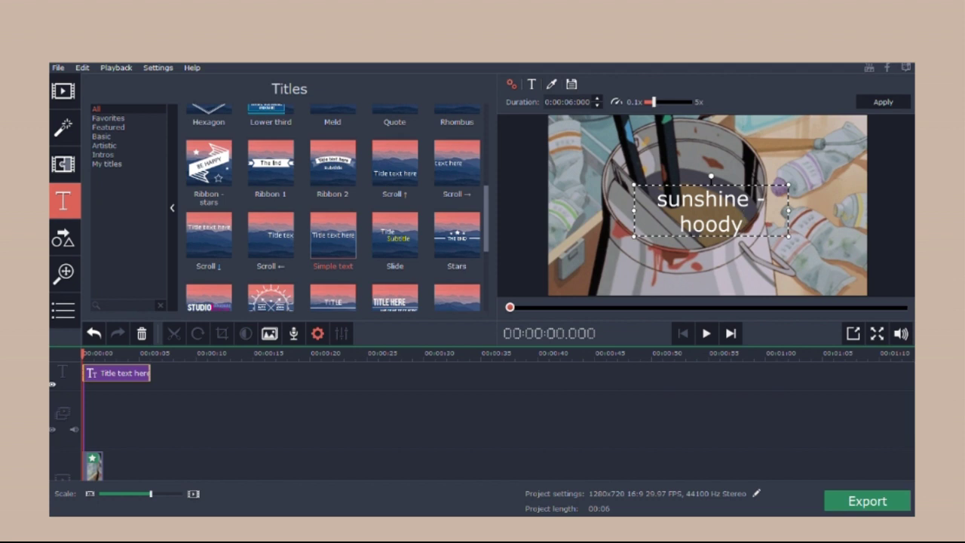
type(", crush")
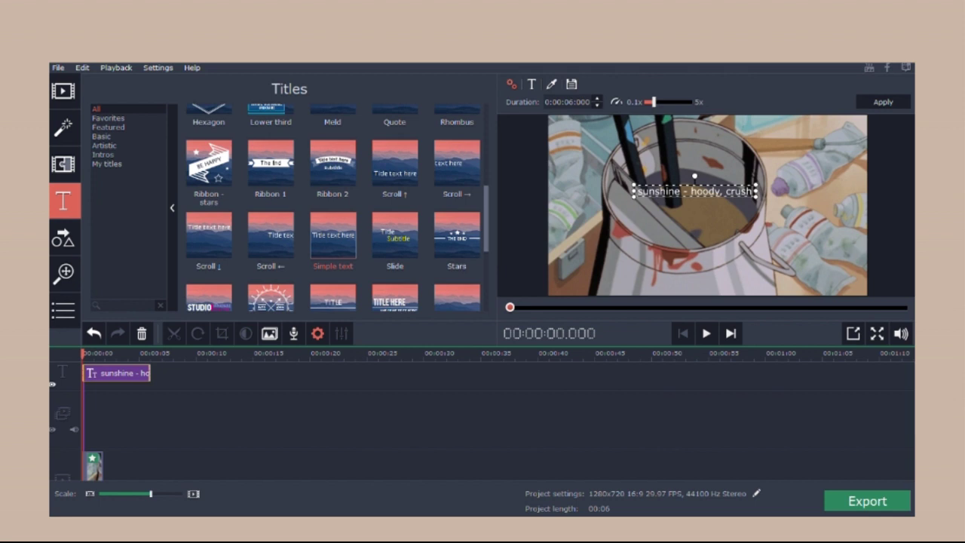
- Add two line breaks below "sunshine - hoody, crush" and left-align the title text
key("Return")
key("Return")
type("dand")
key("BackSpace")
key("BackSpace")
key("BackSpace")
key("BackSpace")
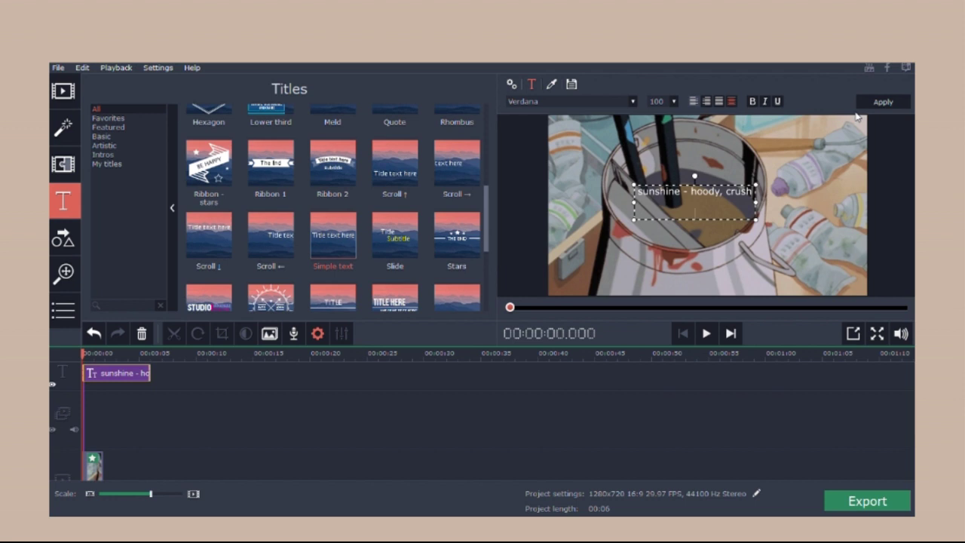
key("ctrl+l")
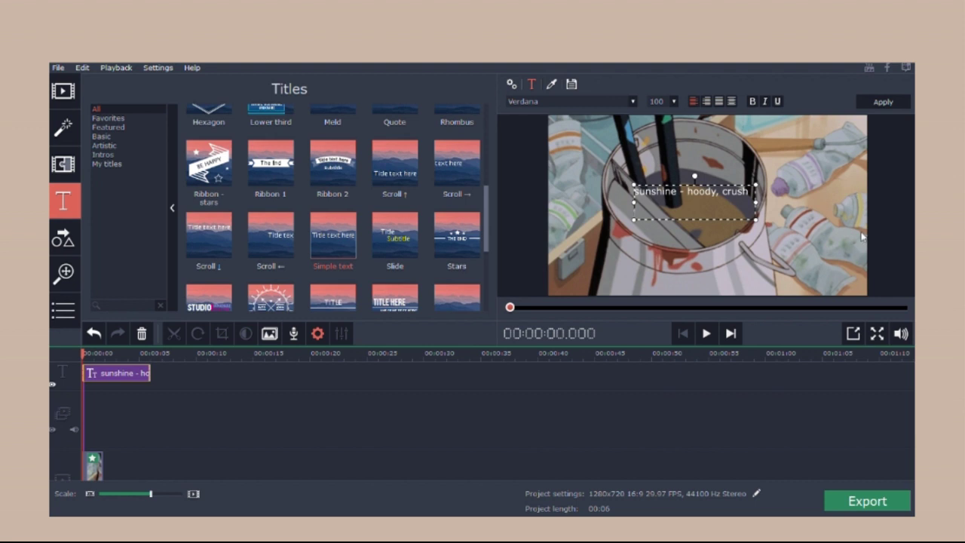
- Add the pronunciation "/ˈsʌnʃʌɪn/" below the song title, and the word "noun" under it after a blank line
type("noun")
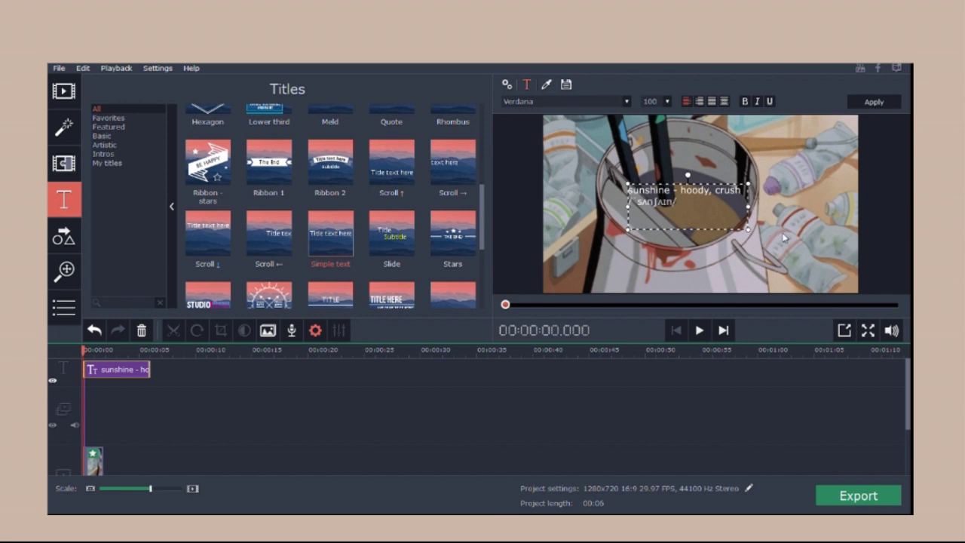
key("Return")
key("Return")
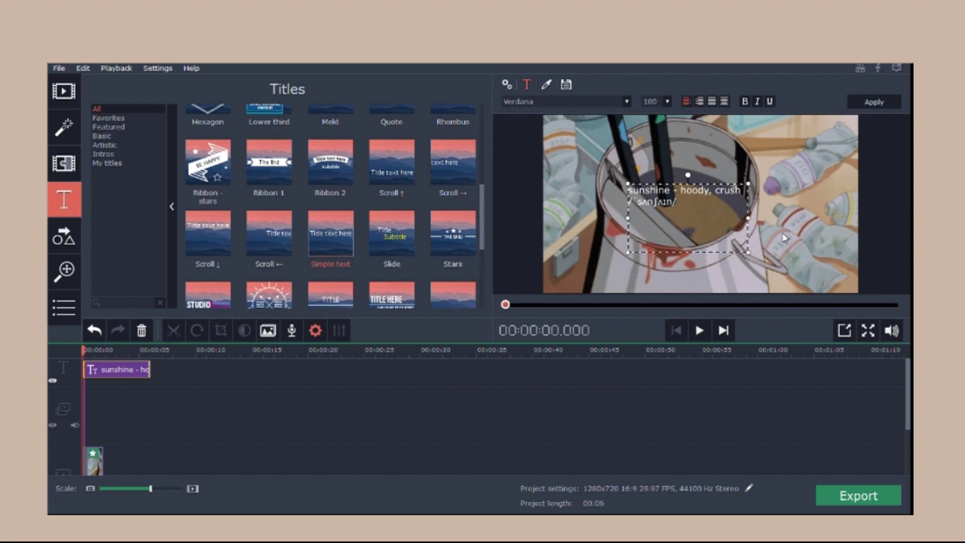
type("noun")
key("Return")
key("Return")
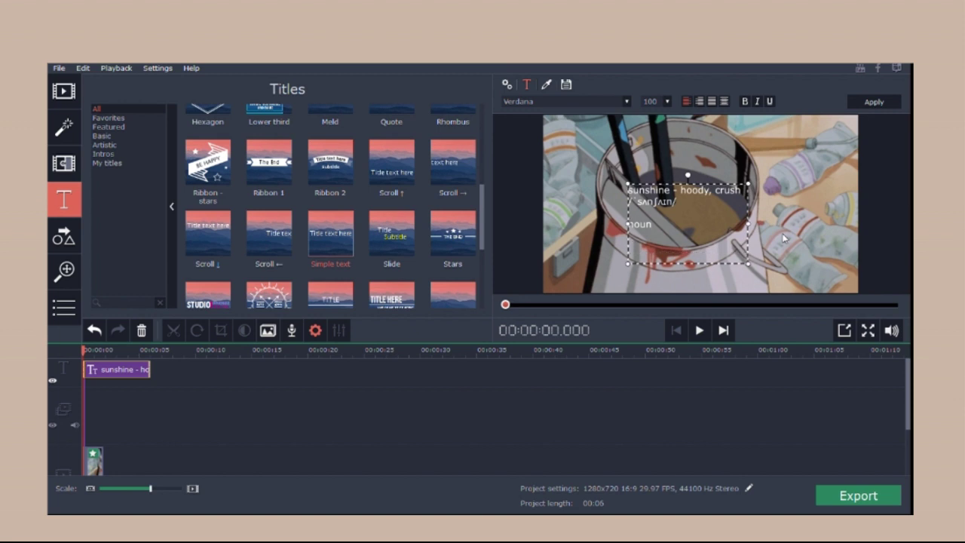
- Move the title text box up and to the left over the paint jar
triple_click(748, 195)
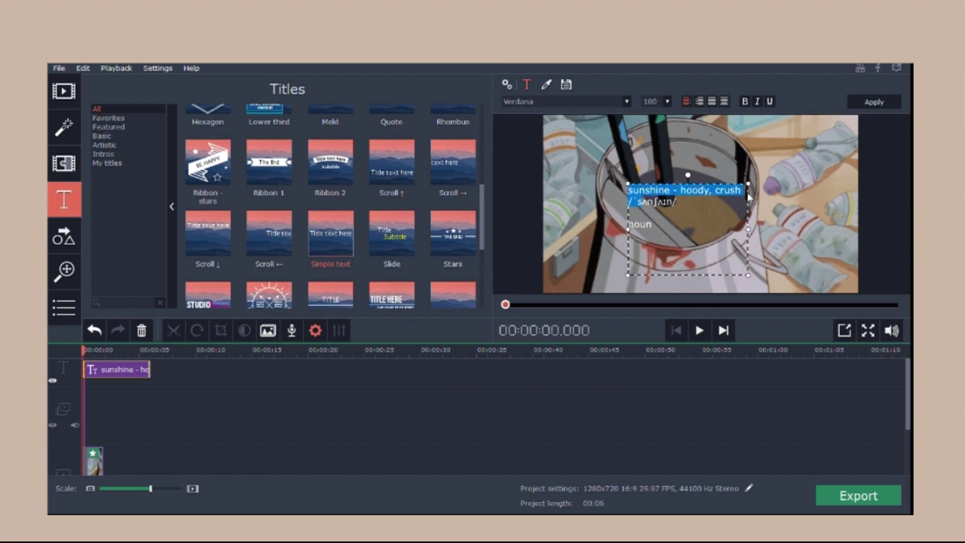
left_click(809, 233)
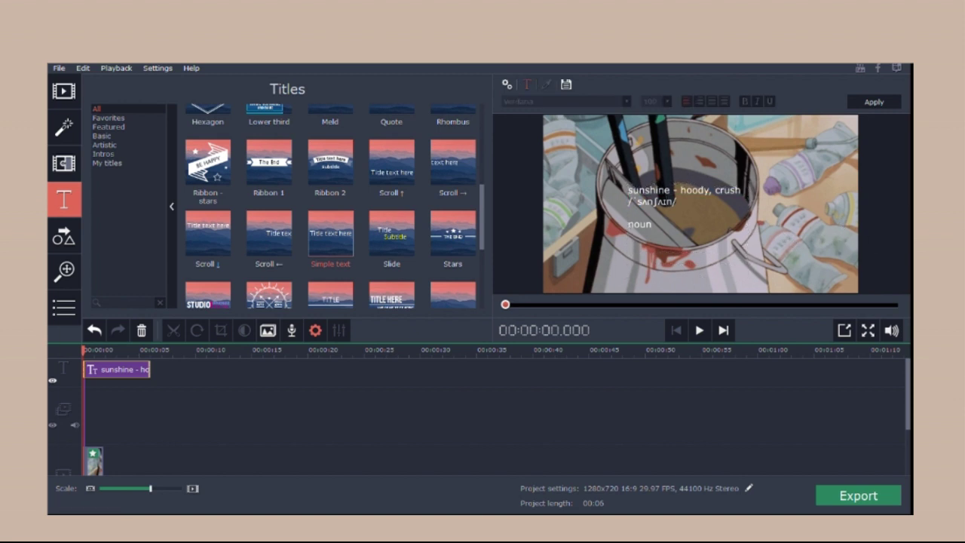
left_click_drag(809, 232, 785, 206)
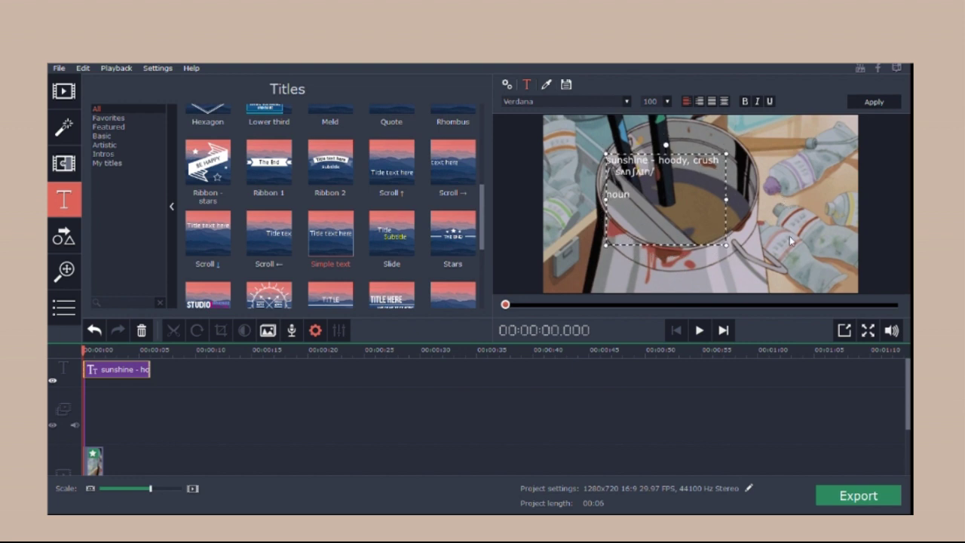
key("shift+Home")
key("Right")
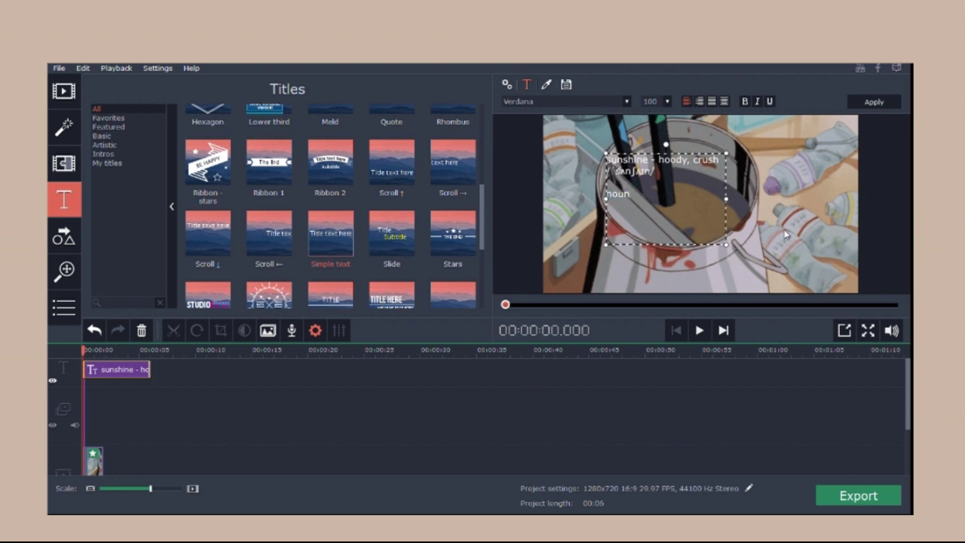
- Add the numbered definition "1. cheerfulness; happiness." below "noun", separated by a blank line
key("Return")
key("Return")
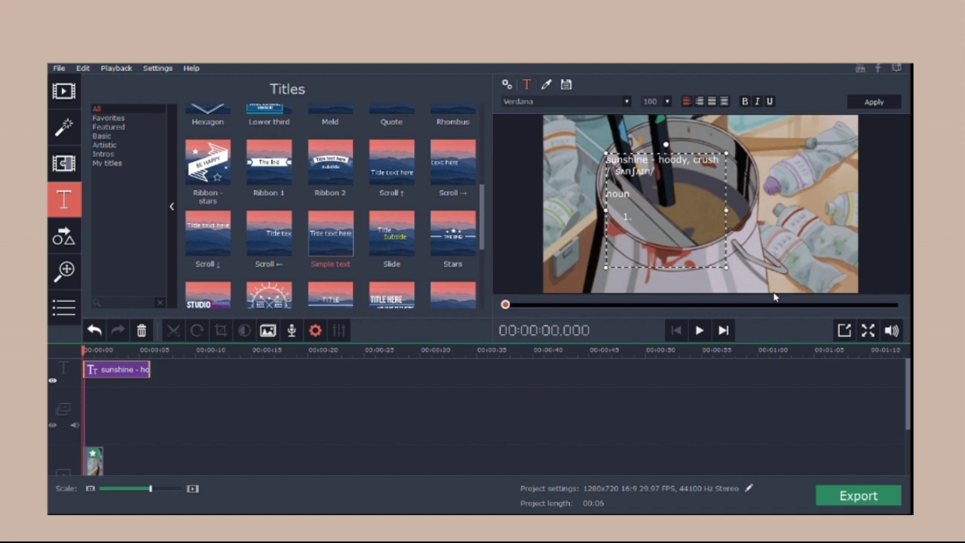
type("cheerfulness; happiness.")
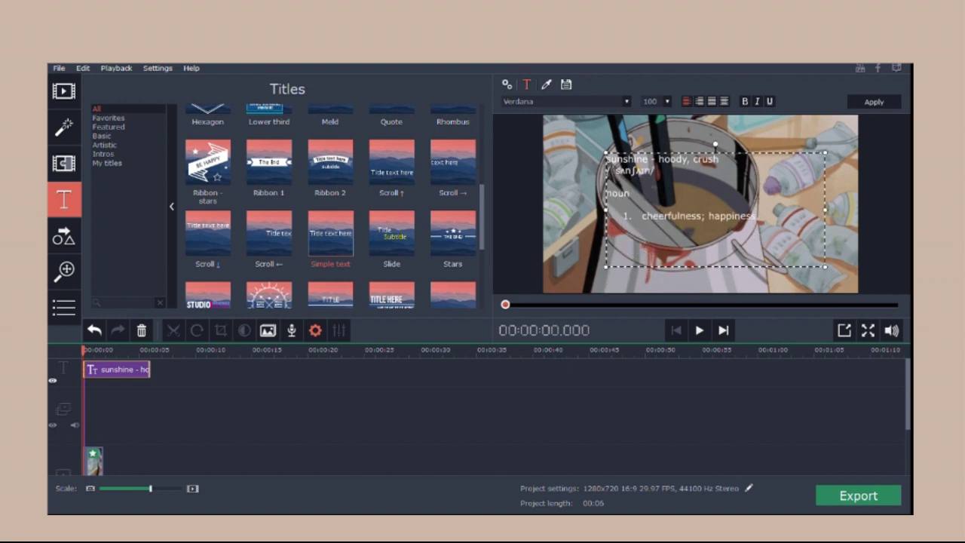
- Add the line "synonyms: glow, star, daylight" indented beneath the definition
type("sy")
key("BackSpace")
key("BackSpace")
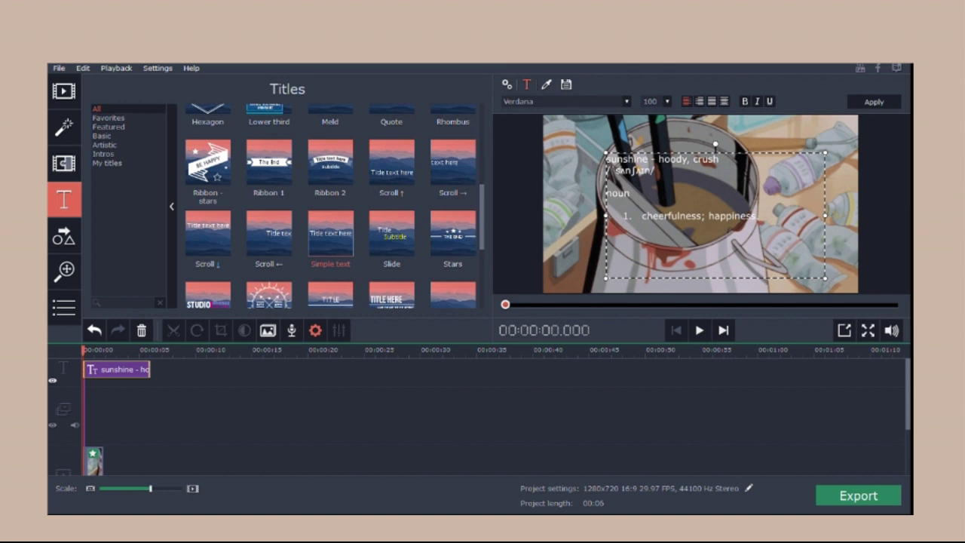
type("synonyms:")
type("glow, star")
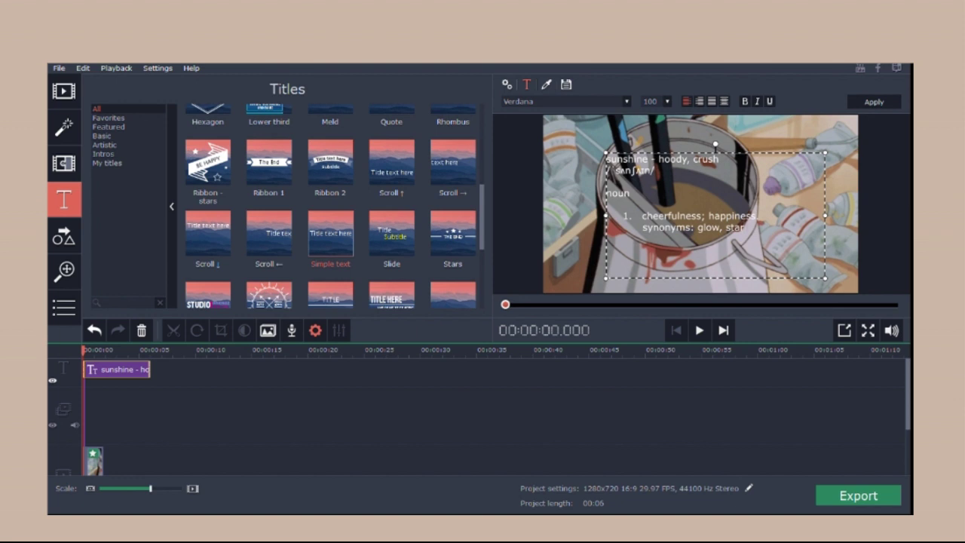
type(", daylight")
- Change the font of the whole title text to Times New Roman
left_click_drag(789, 227, 679, 151)
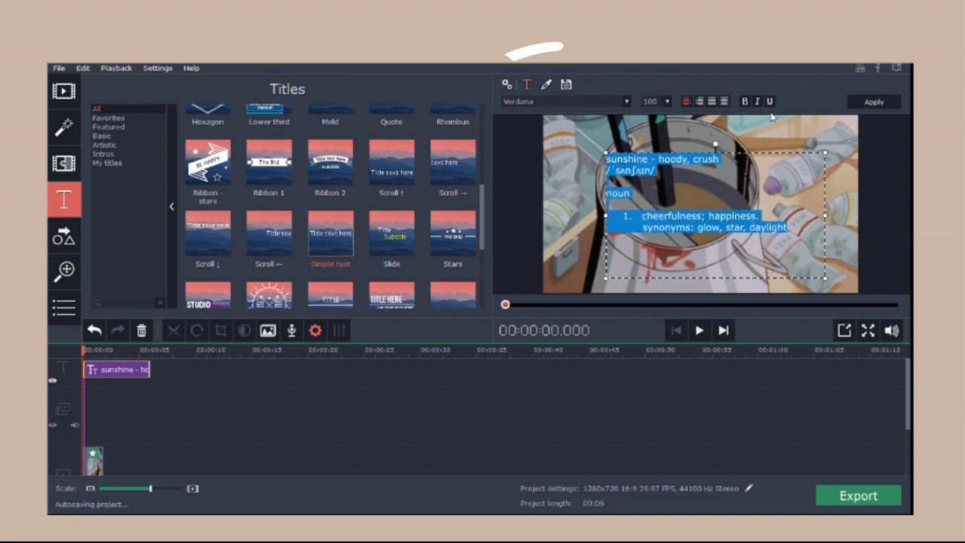
left_click(637, 164)
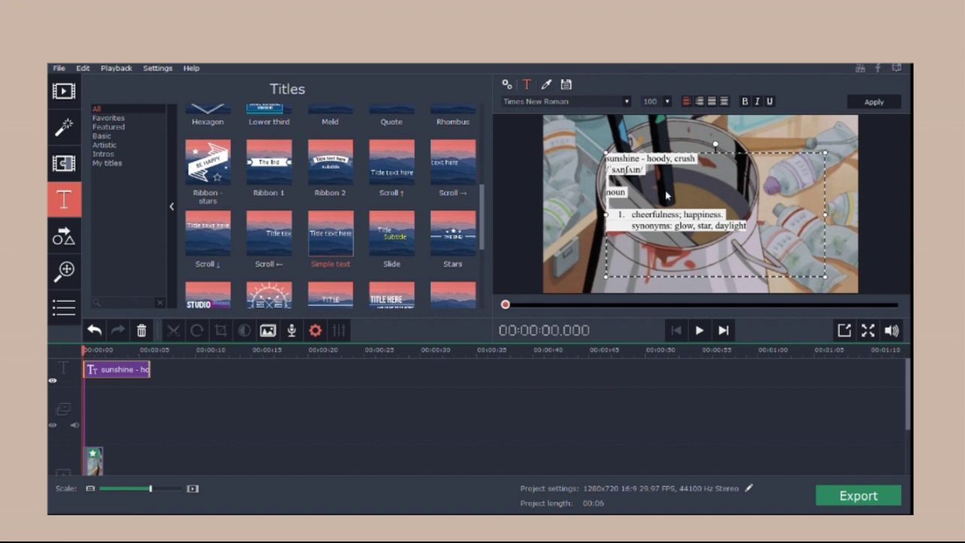
left_click(871, 275)
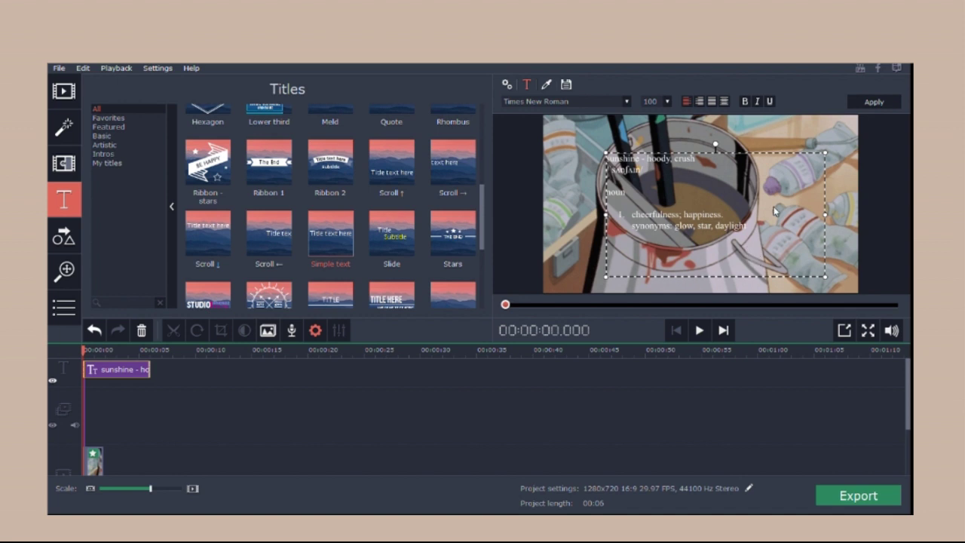
- Make the word "noun" italic, without bold or underline
key("shift+Left")
key("shift+Left")
key("shift+Left")
key("shift+Left")
key("ctrl+b")
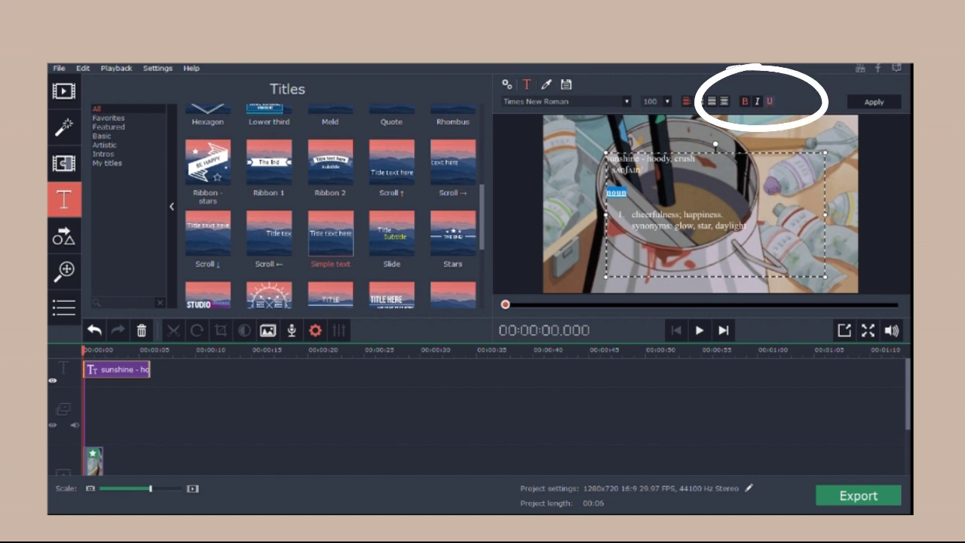
key("ctrl+b")
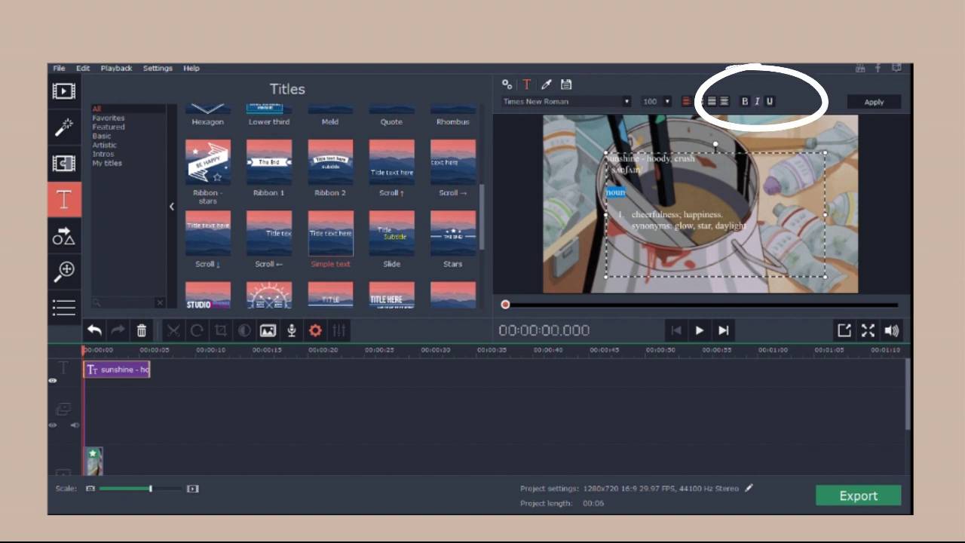
key("ctrl+i")
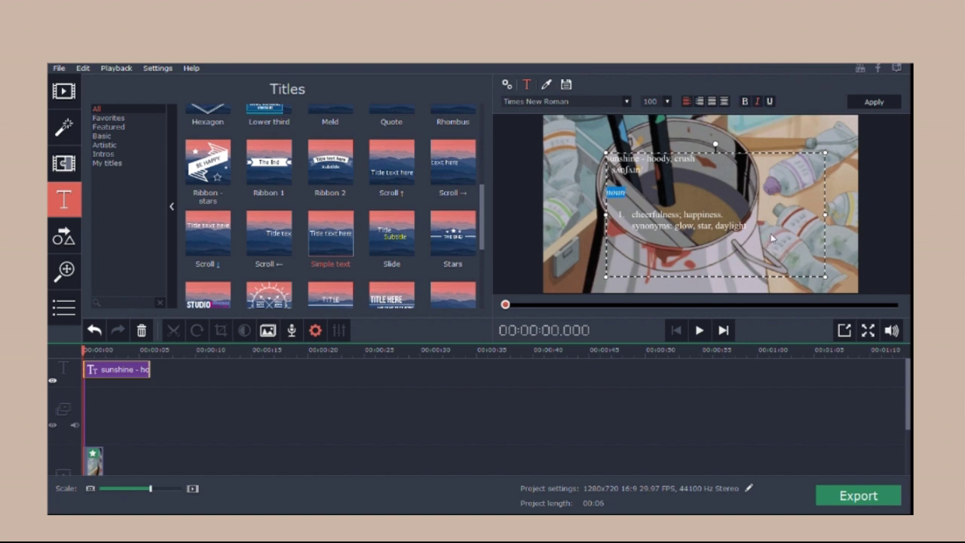
- Make the definition number "1." bold and the word "synonyms:" italic
left_click(818, 264)
left_click(761, 258)
left_click(846, 263)
left_click_drag(781, 275, 826, 273)
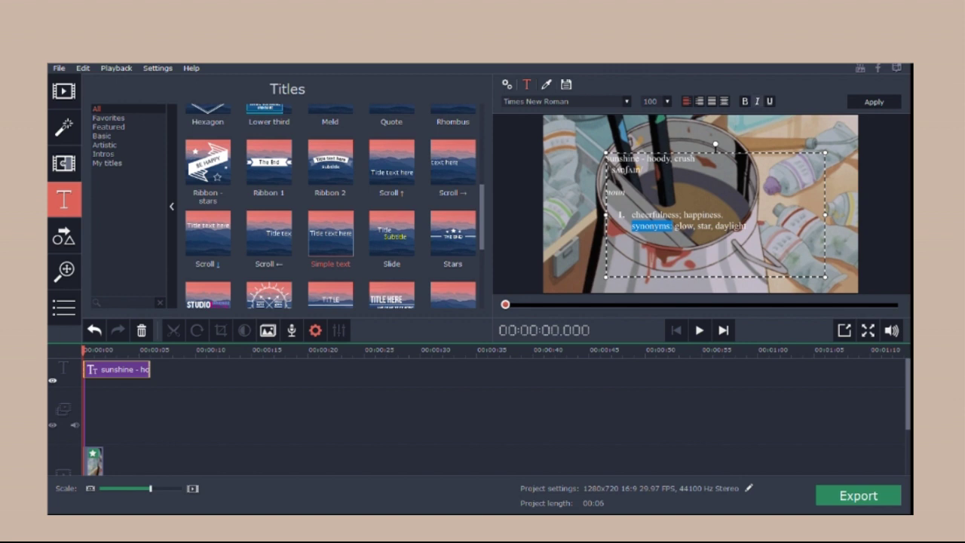
left_click(757, 101)
left_click(732, 126)
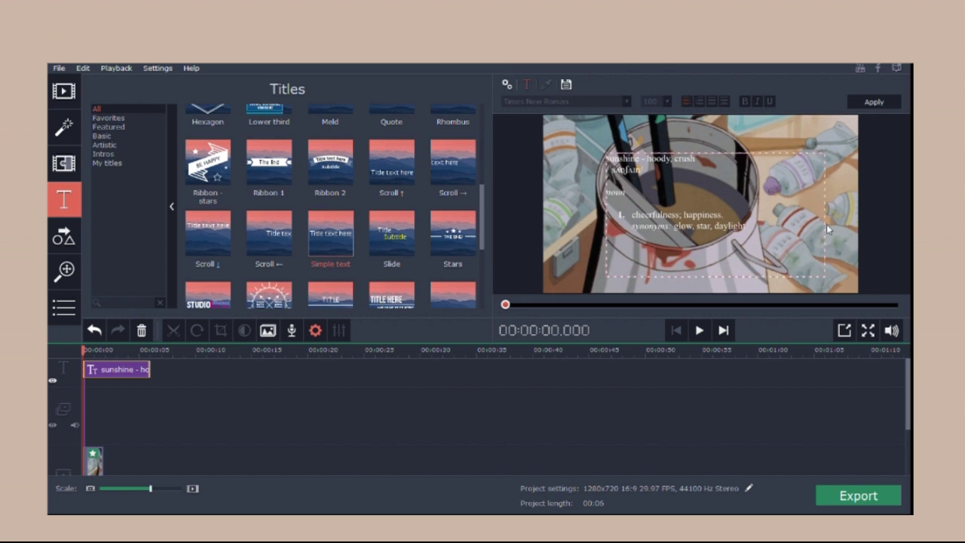
- Shrink the title text block and reposition it over the right half of the paint jar
left_click(852, 231)
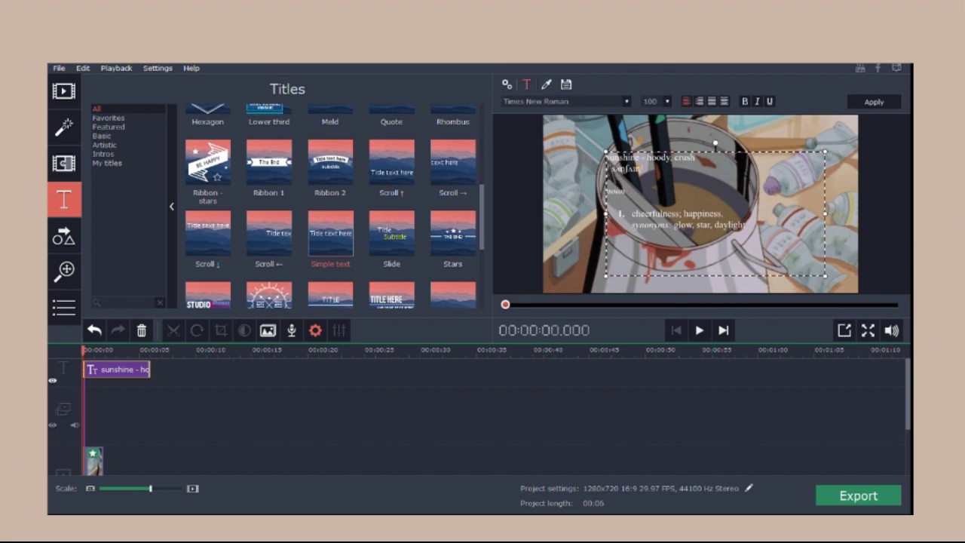
left_click_drag(825, 275, 723, 219)
left_click_drag(905, 297, 907, 299)
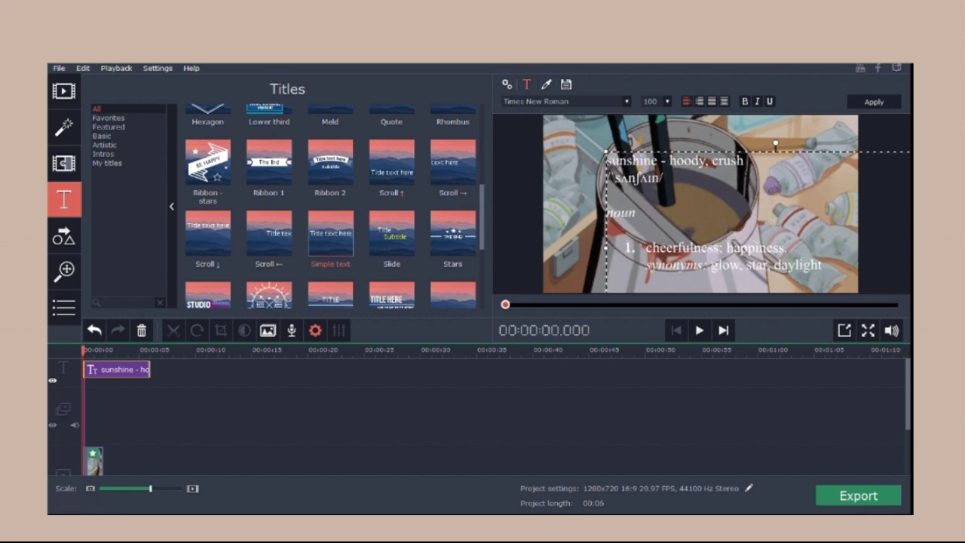
left_click_drag(907, 299, 957, 323)
left_click_drag(799, 256, 605, 236)
left_click_drag(735, 322, 893, 274)
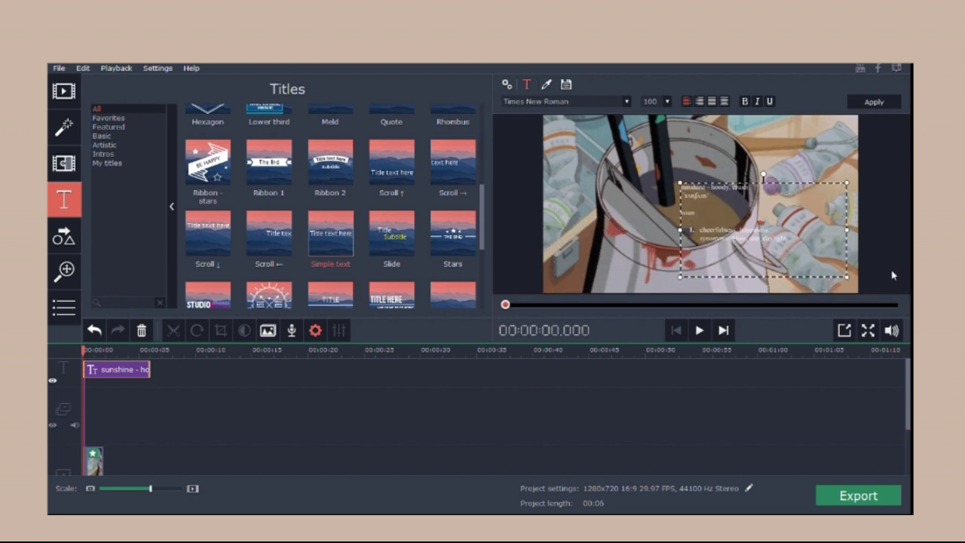
left_click(892, 275)
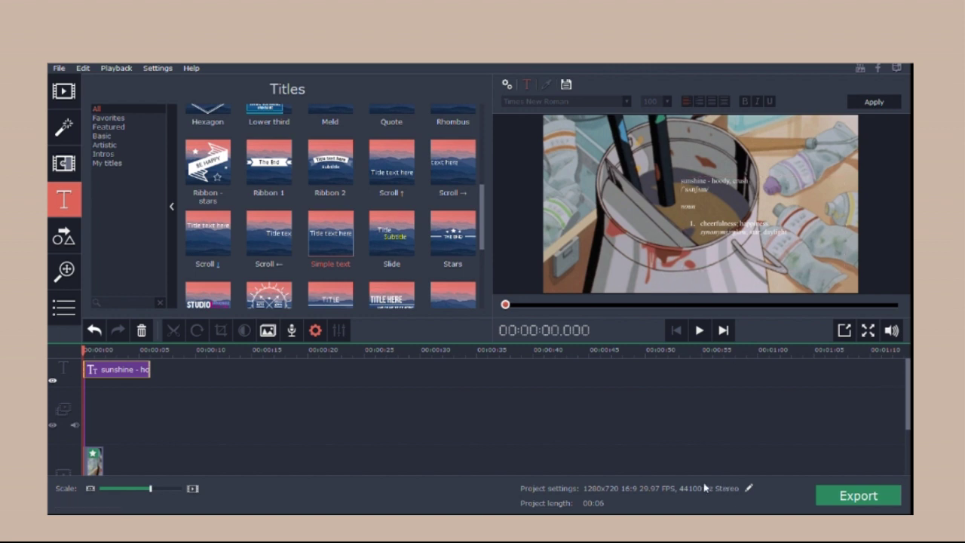
- Return the playhead to the start of the paint-jar clip and import Tomorrow.mp3 onto the audio track
scroll(301, 452, "down", 2)
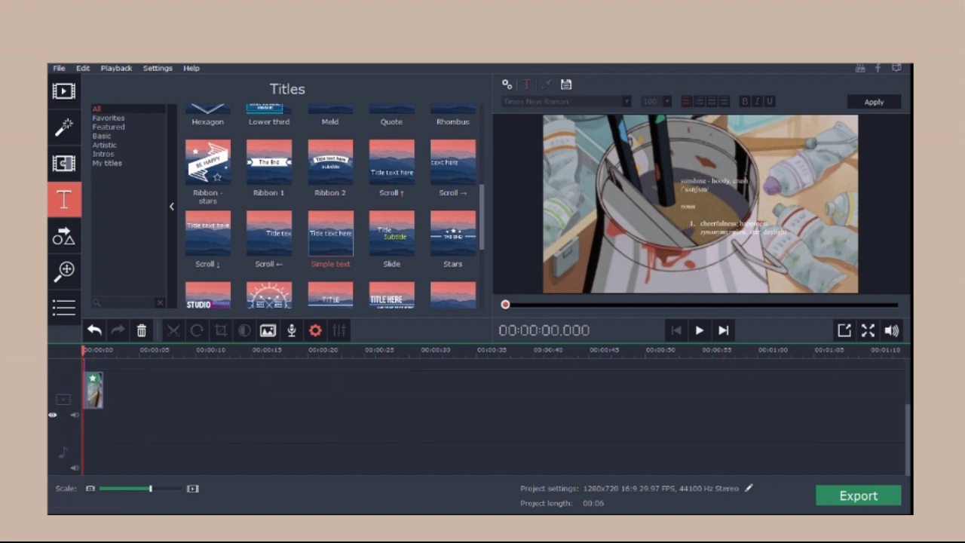
left_click(94, 389)
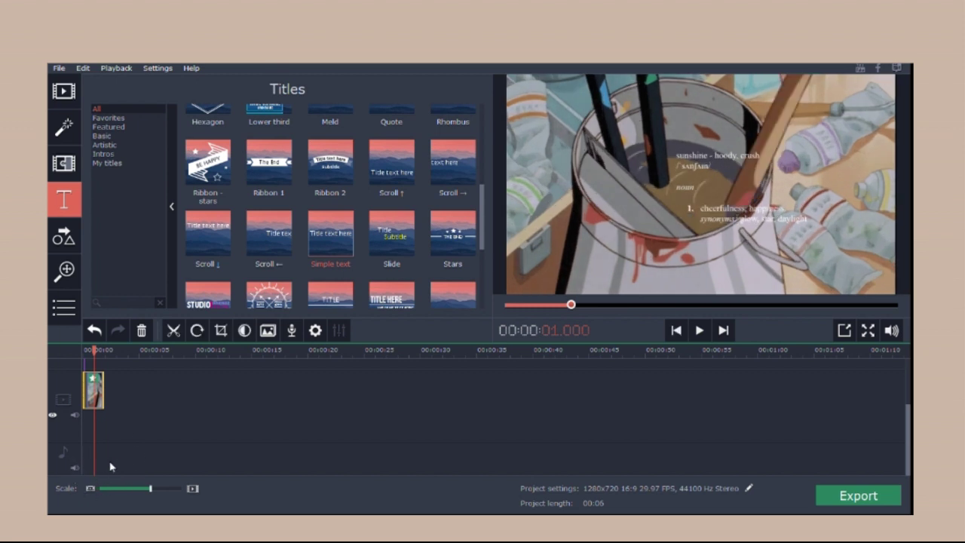
key("Home")
left_click(64, 91)
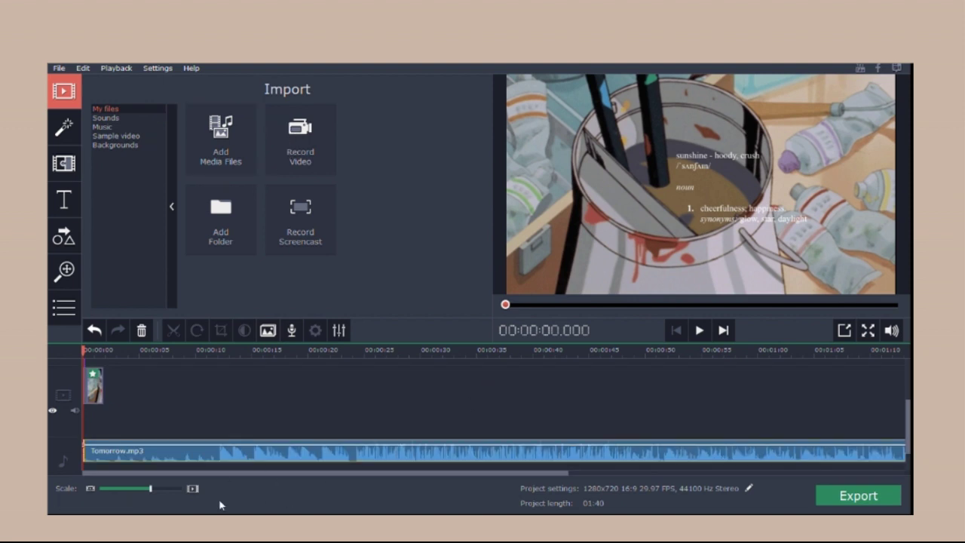
- Scroll and rescale the timeline to examine the full length of Tomorrow.mp3 from start to end
scroll(494, 414, "right", 1)
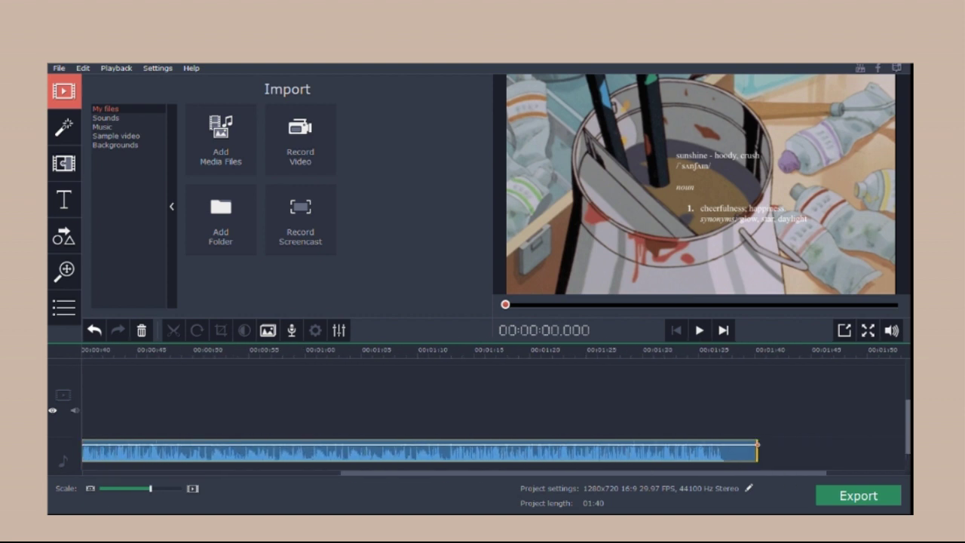
scroll(494, 399, "left", 1)
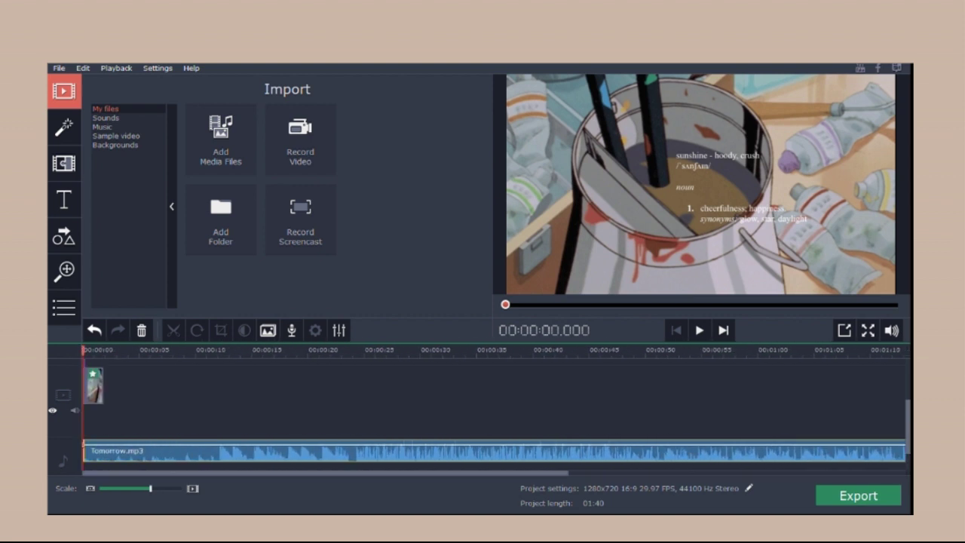
scroll(493, 399, "up", 1)
scroll(494, 406, "up", 3)
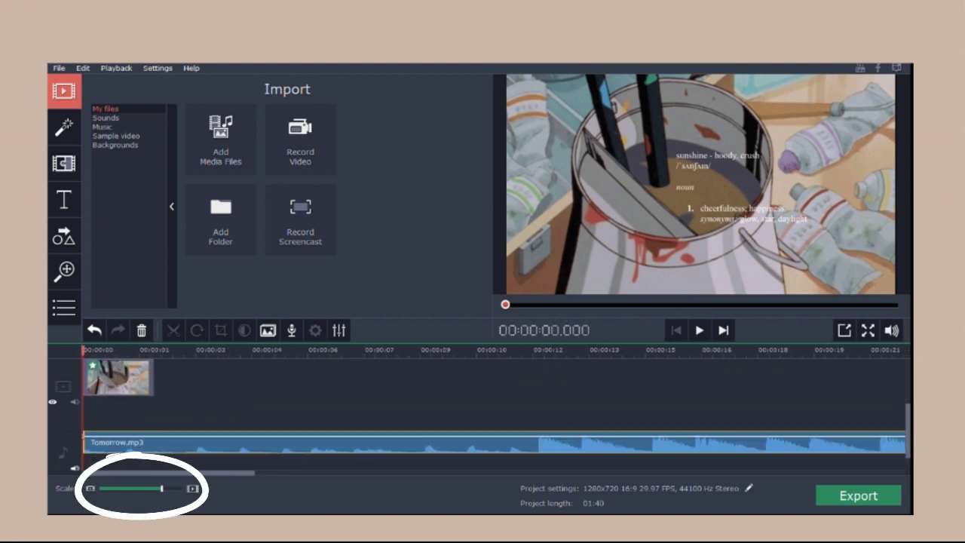
scroll(494, 407, "up", 2)
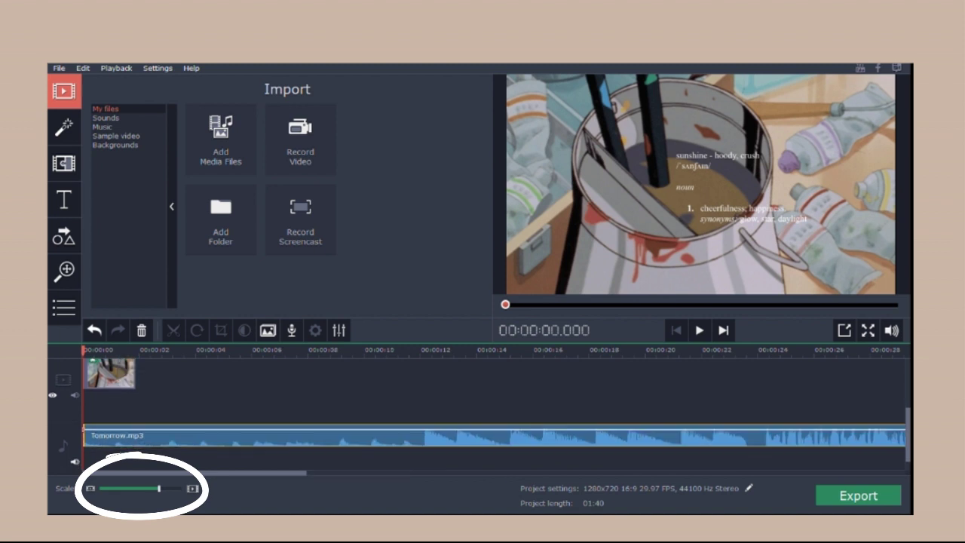
scroll(494, 407, "down", 4)
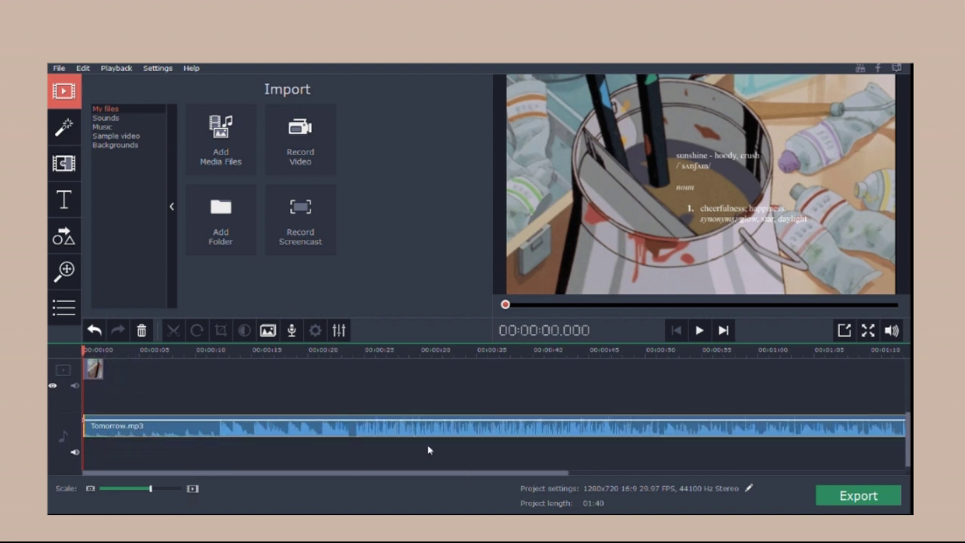
scroll(494, 407, "down", 1)
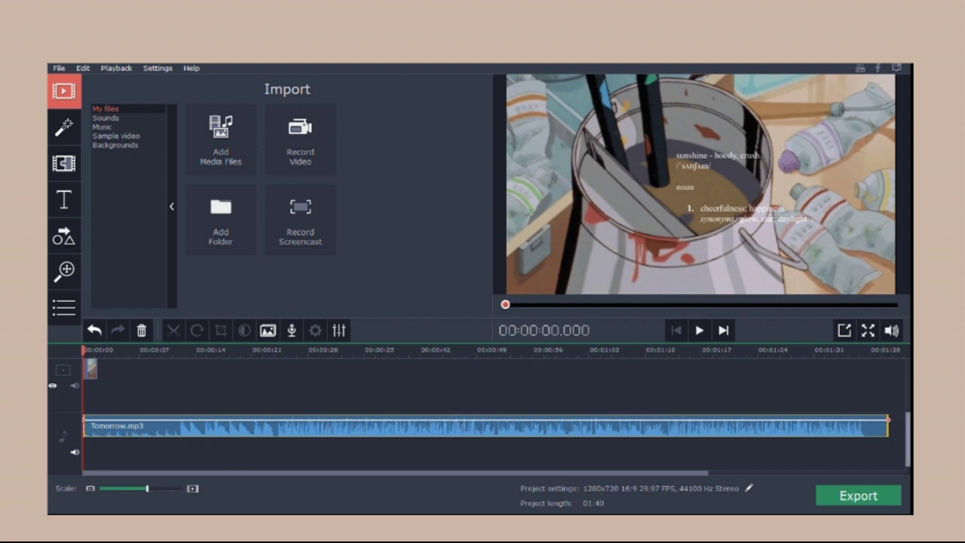
scroll(89, 452, "up", 1)
- Trim the silent end of Tomorrow.mp3 so that it finishes at about 00:01:37.6
left_click(101, 472)
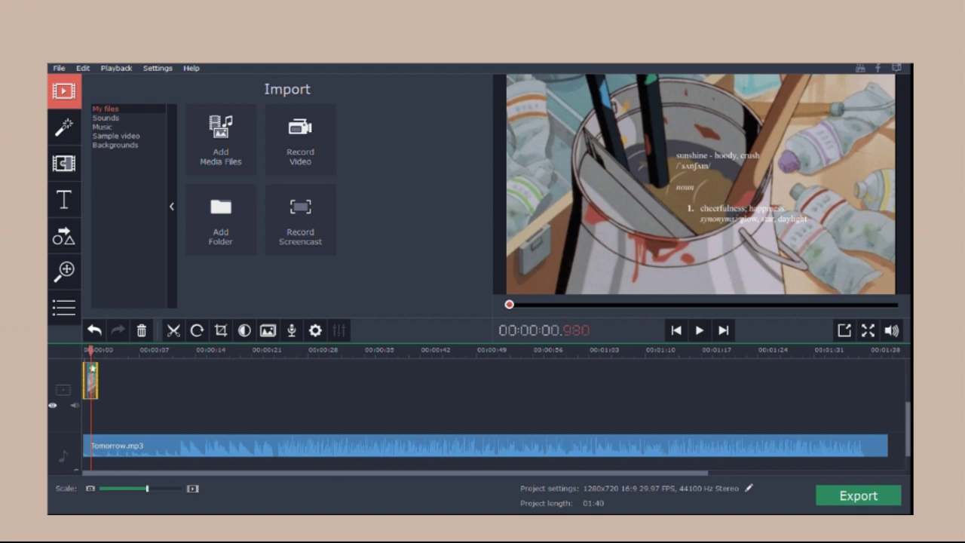
left_click(865, 445)
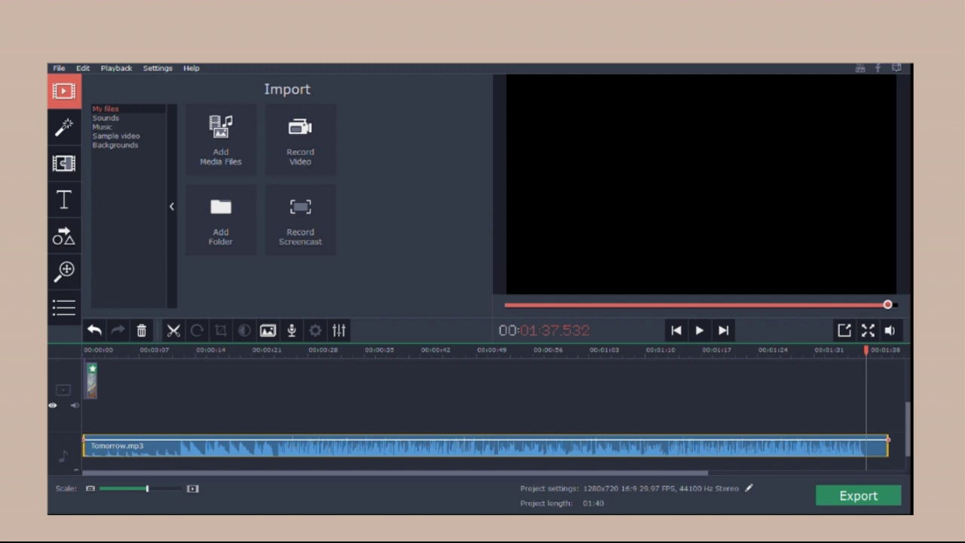
left_click_drag(887, 445, 865, 446)
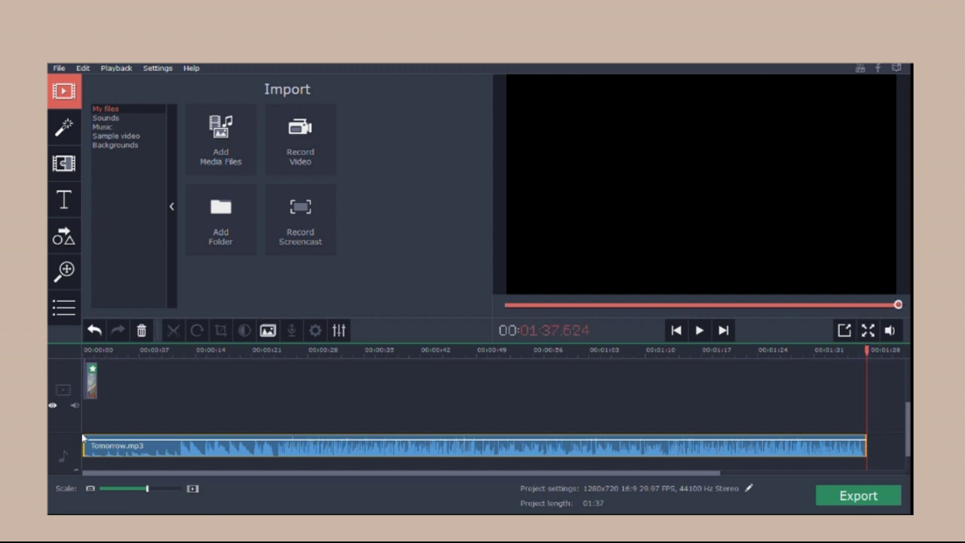
- Duplicate the paint-jar clip together with its title and place the copy directly after the original at 00:00:01.900
left_click(91, 381)
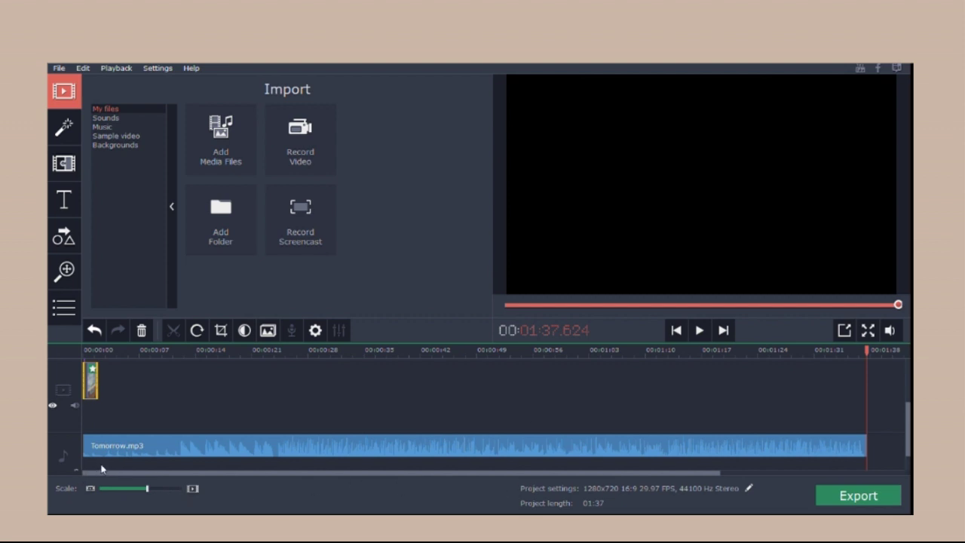
left_click(118, 468)
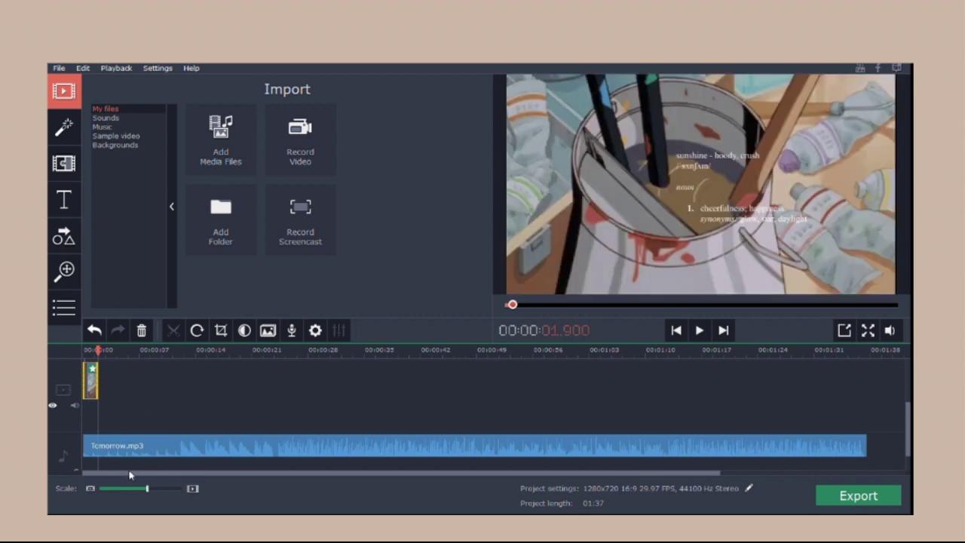
key("ctrl+v")
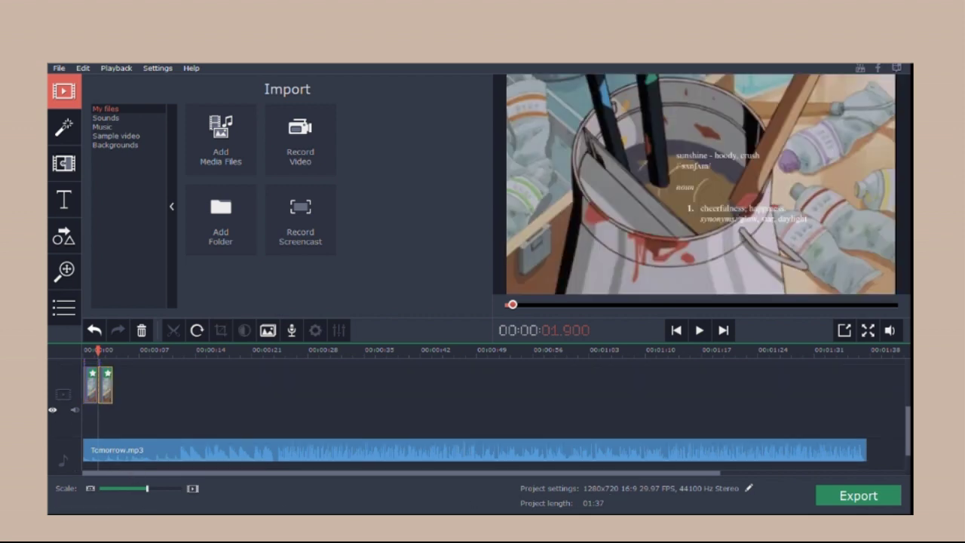
- Delete the duplicate sunshine title from the title track, keeping the original title
scroll(136, 479, "up", 3)
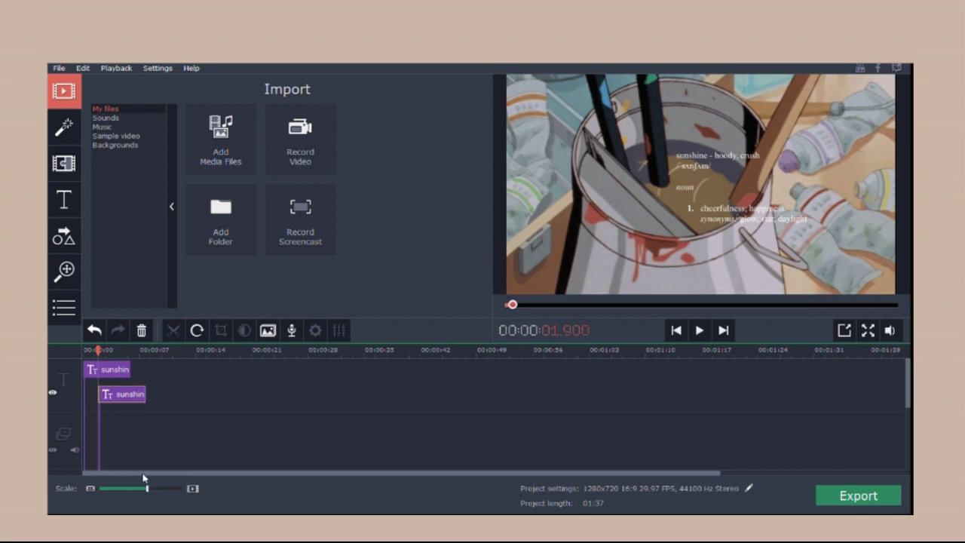
scroll(137, 480, "right", 3)
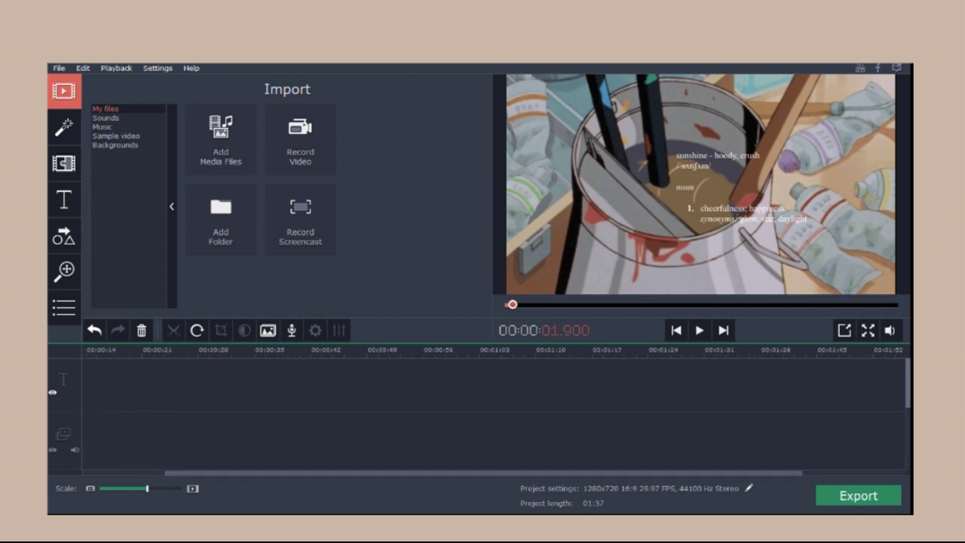
scroll(137, 479, "left", 3)
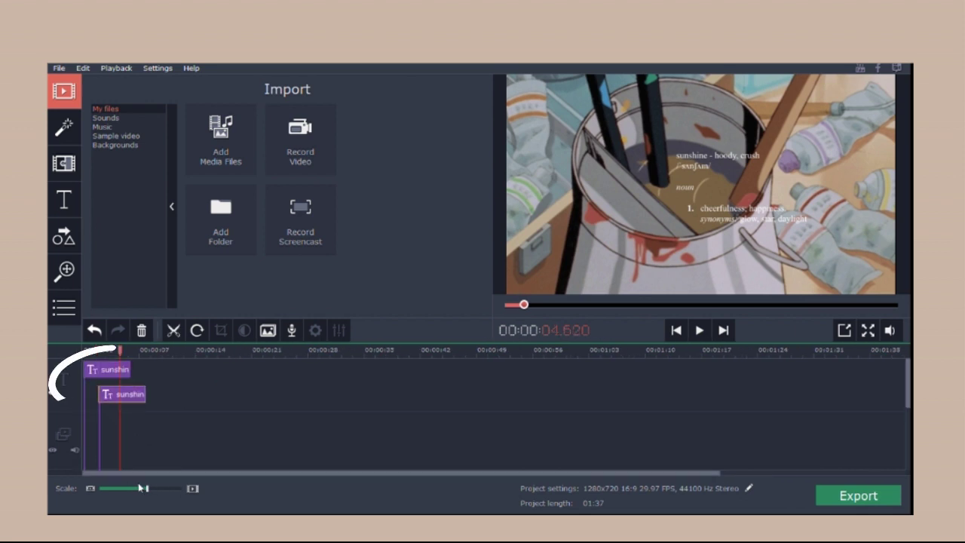
left_click(119, 394)
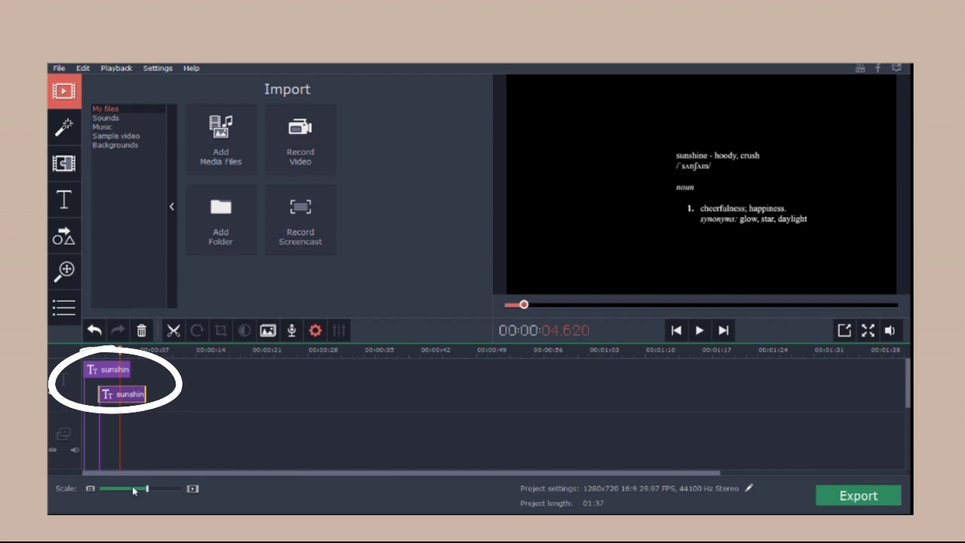
key("Delete")
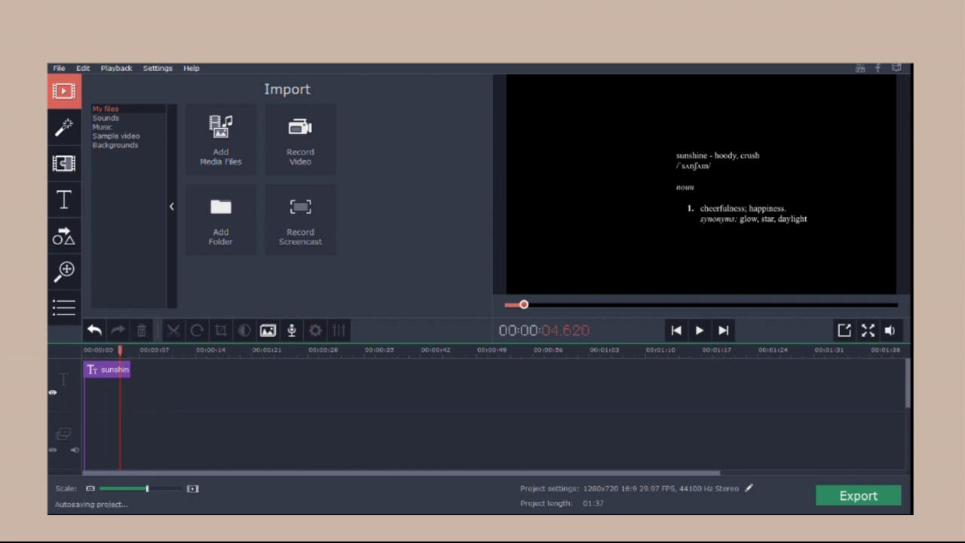
- Copy the untitled paint-jar clip and paste it repeatedly end to end until the row reaches 00:00:28.500
scroll(452, 414, "down", 2)
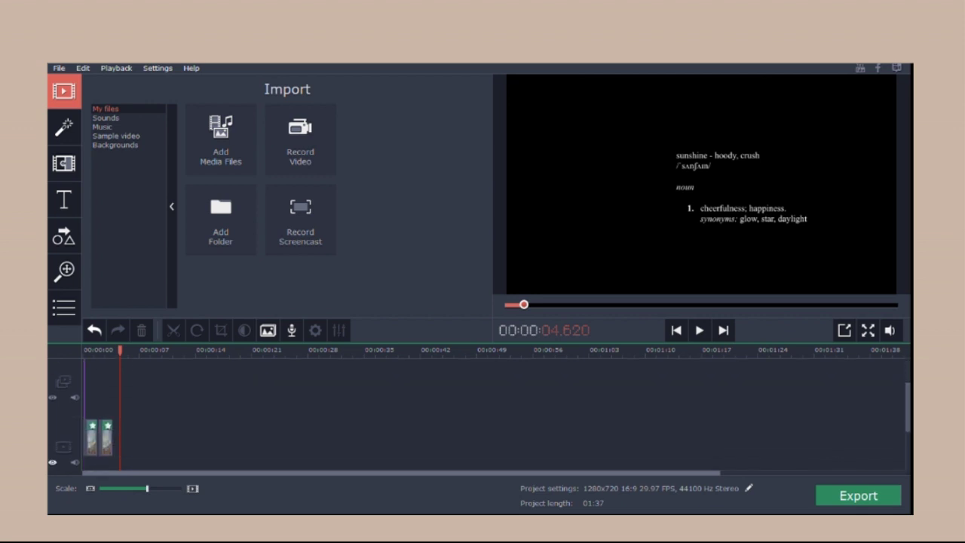
left_click(106, 416)
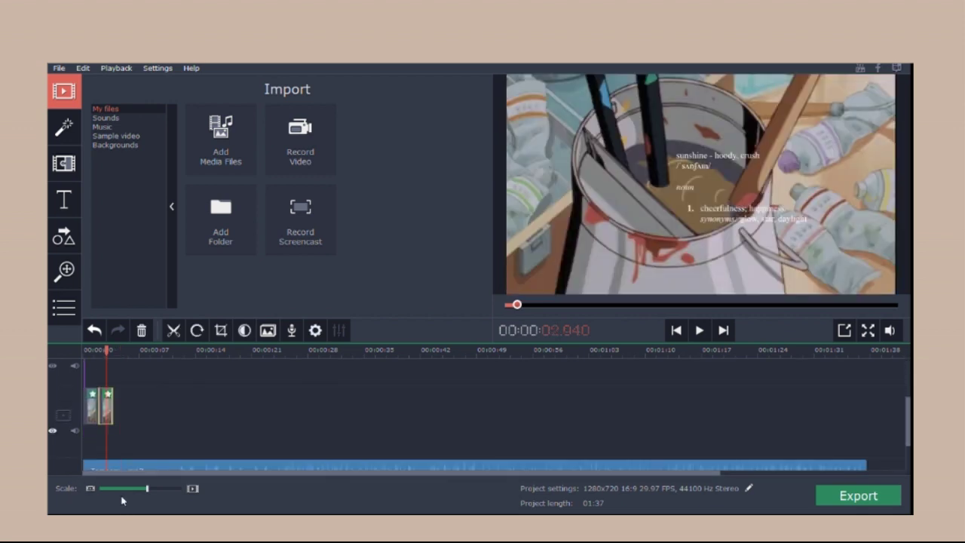
left_click(113, 409)
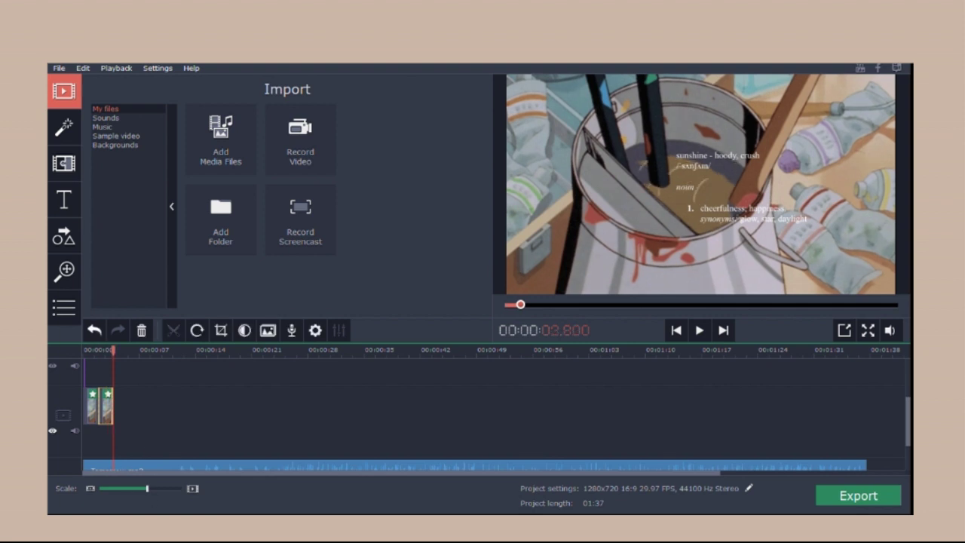
key("ctrl+v")
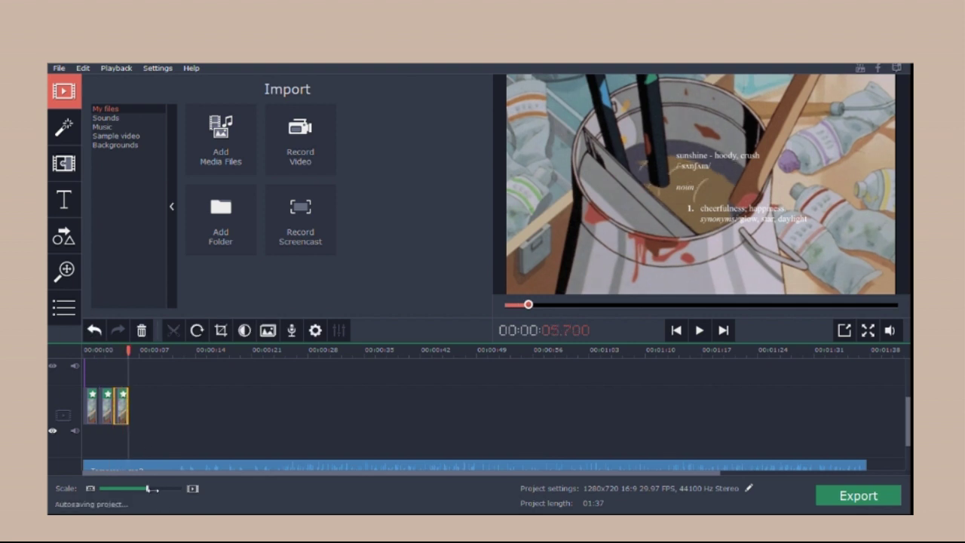
key("ctrl+v")
key("ctrl+v")
key("ctrl+v")
key("ctrl+v")
key("ctrl+v")
key("ctrl+v")
key("ctrl+v")
key("ctrl+v")
key("ctrl+v")
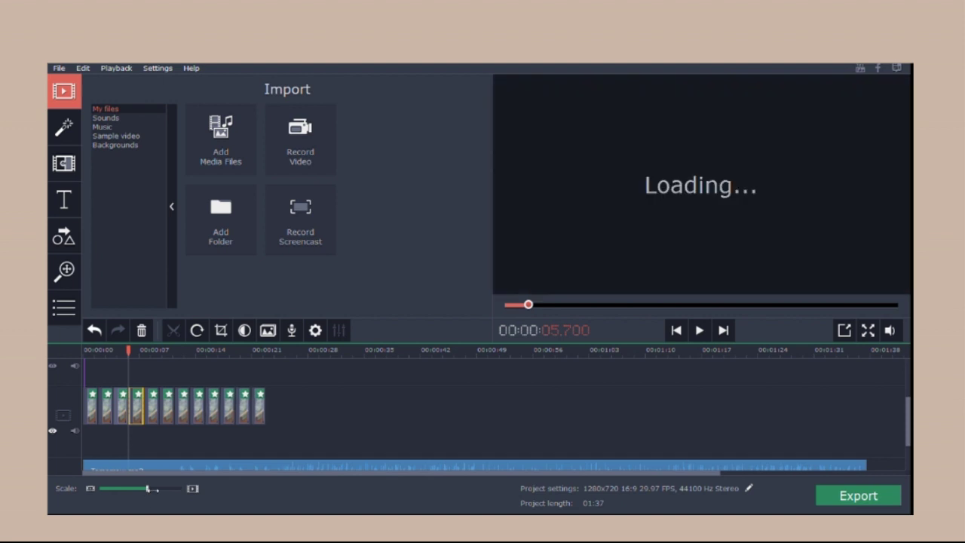
key("ctrl+v")
key("ctrl+v")
key("ctrl+v")
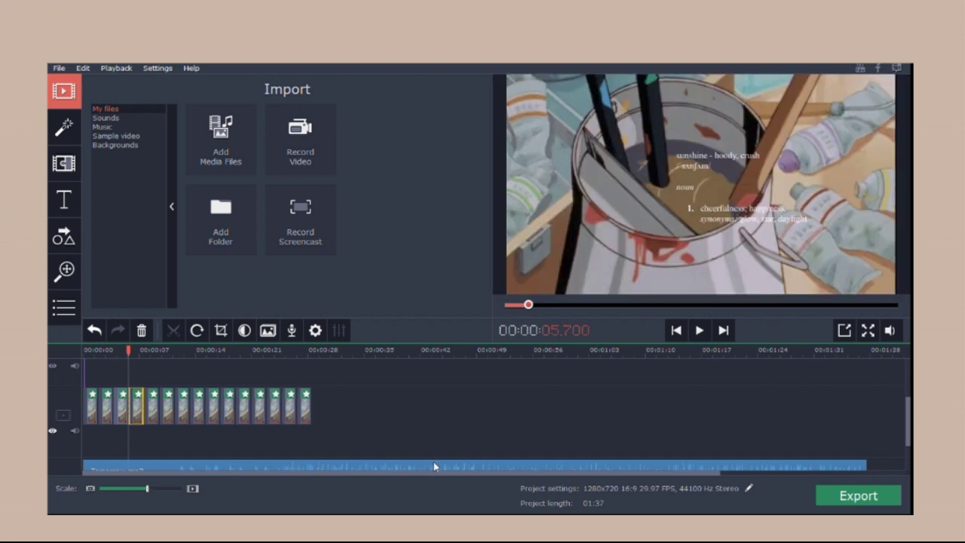
- Copy the row of untitled paint-jar clips and paste it repeatedly from 00:00:28.500 until the clips run past the end of Tomorrow.mp3
left_click_drag(336, 500, 117, 488)
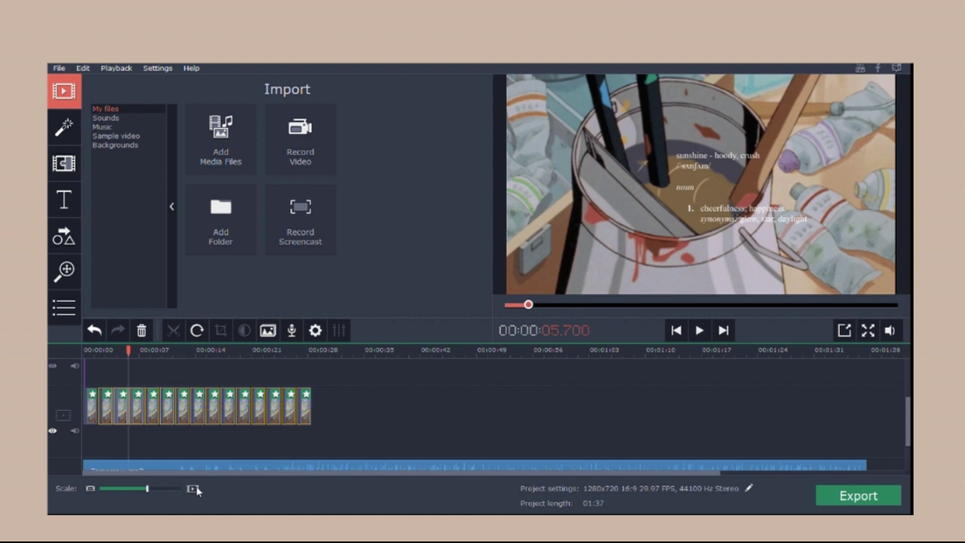
left_click(498, 505)
left_click_drag(380, 497, 122, 488)
left_click(308, 411)
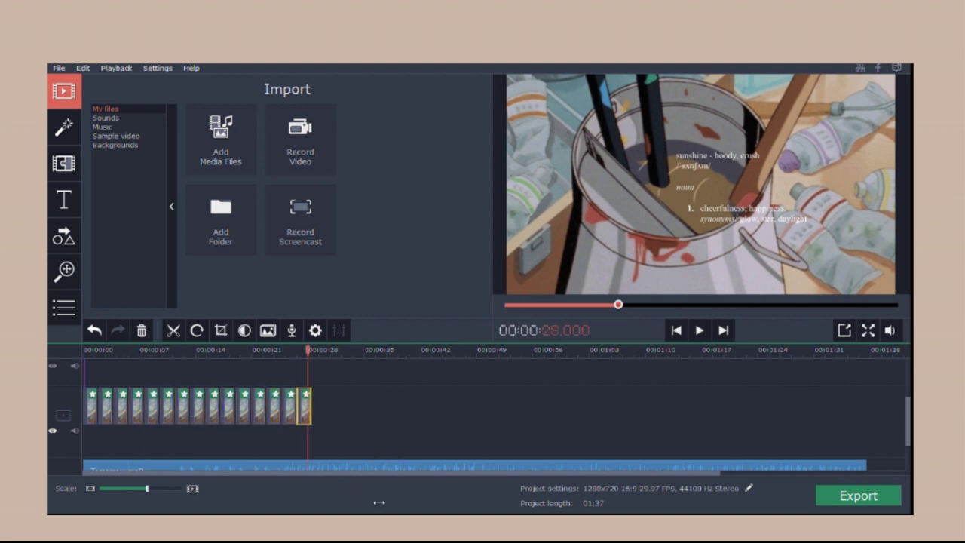
left_click_drag(310, 410, 310, 407)
left_click_drag(382, 491, 382, 492)
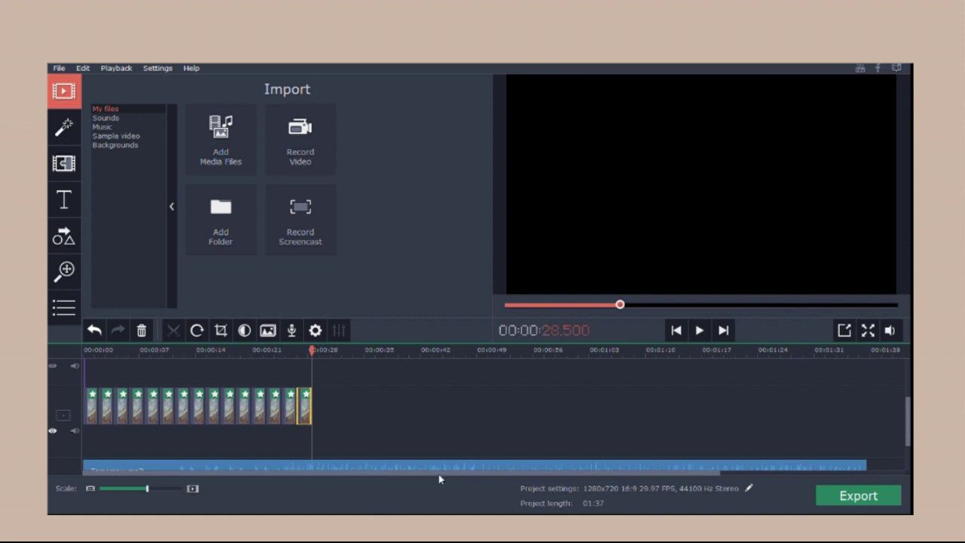
key("ctrl+v")
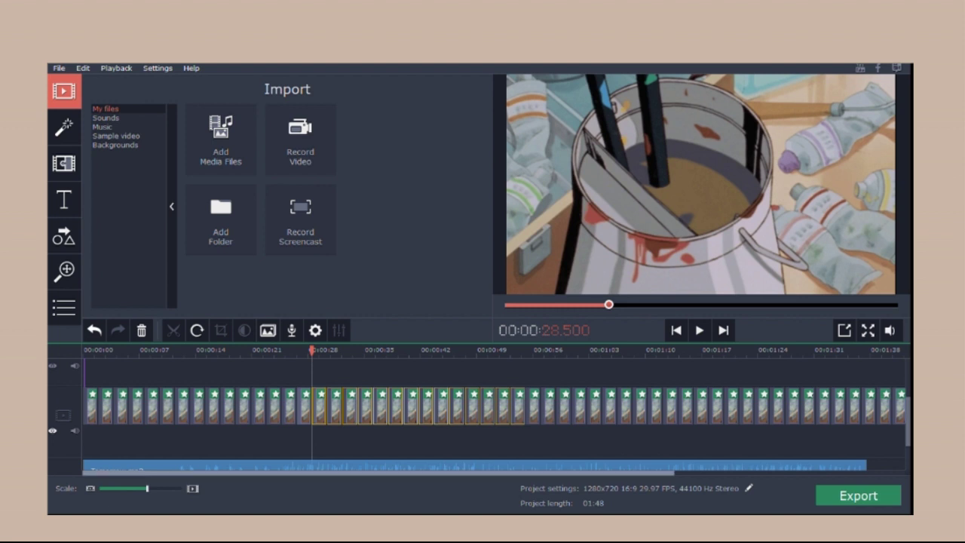
- Split the paint-jar clip at 00:01:37.580, where Tomorrow.mp3 ends, and delete all video clips beyond the cut
scroll(490, 407, "right", 5)
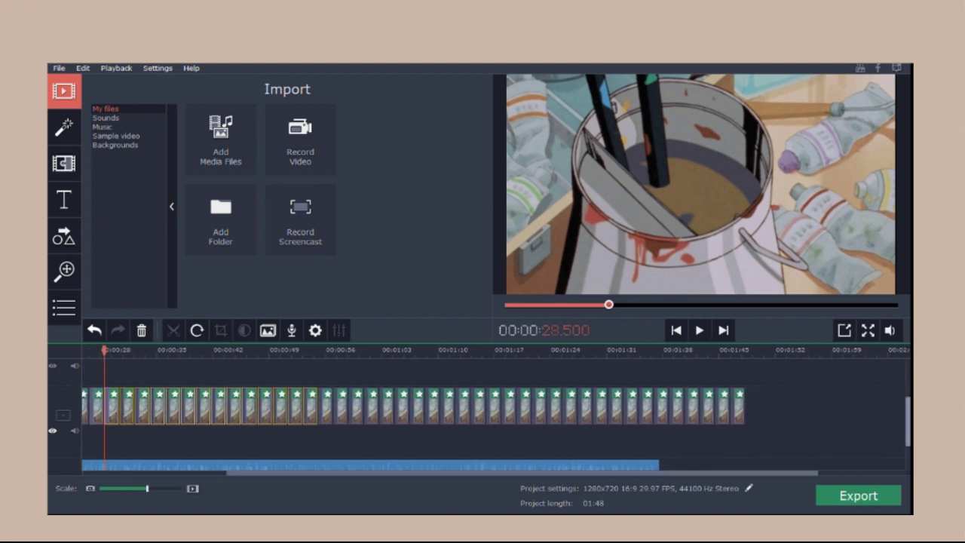
scroll(490, 414, "down", 2)
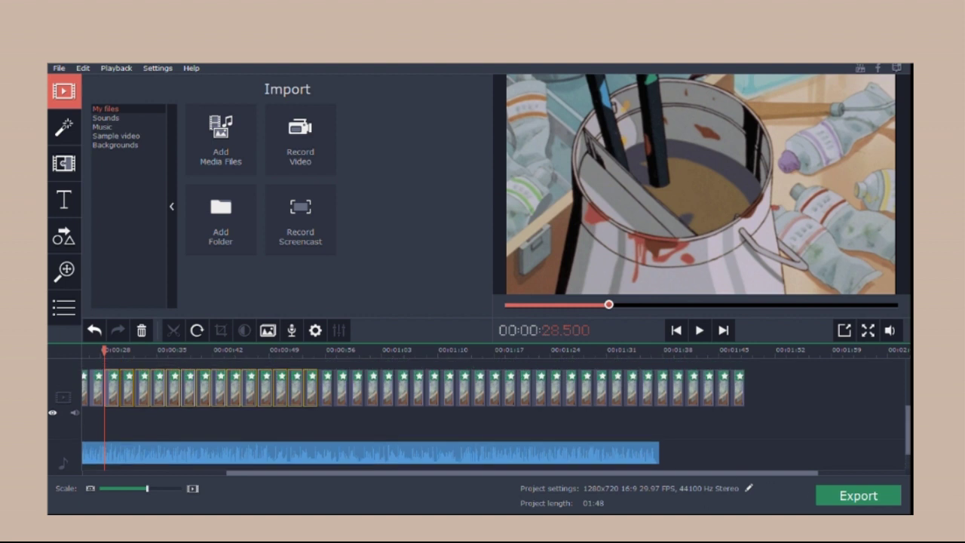
left_click(648, 452)
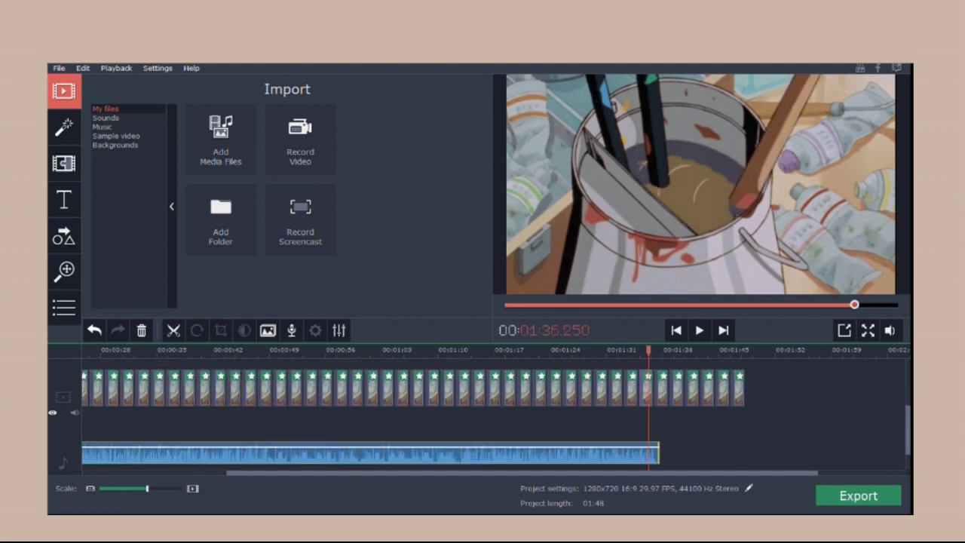
left_click(659, 350)
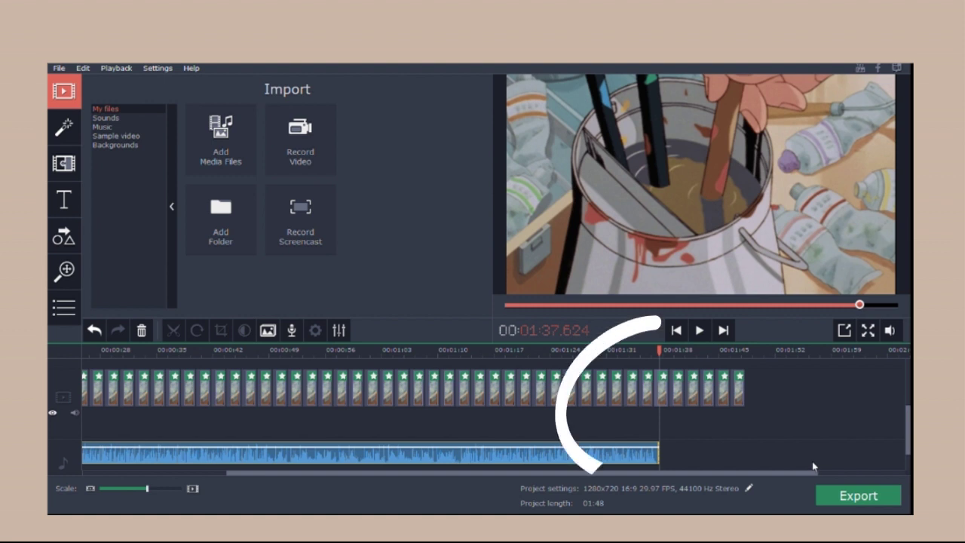
left_click(302, 451)
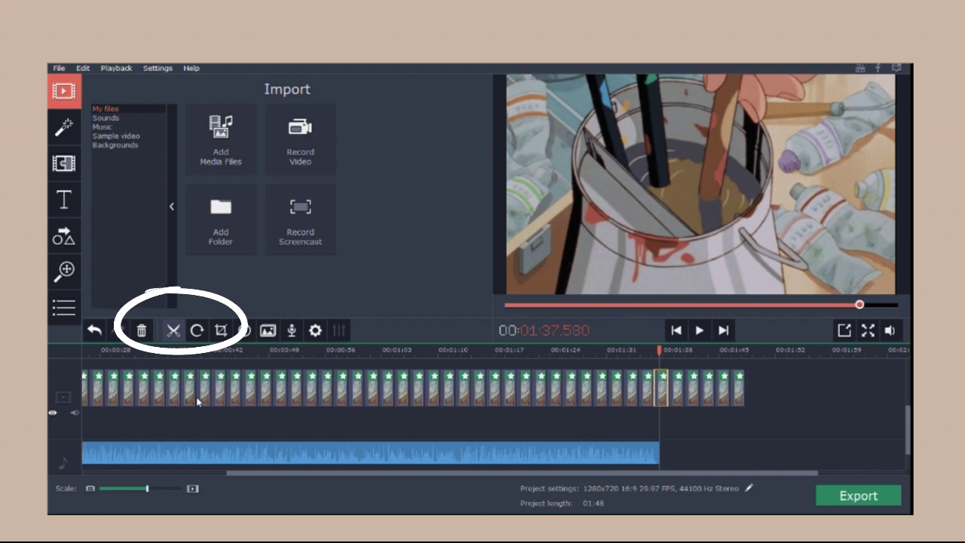
left_click(173, 330)
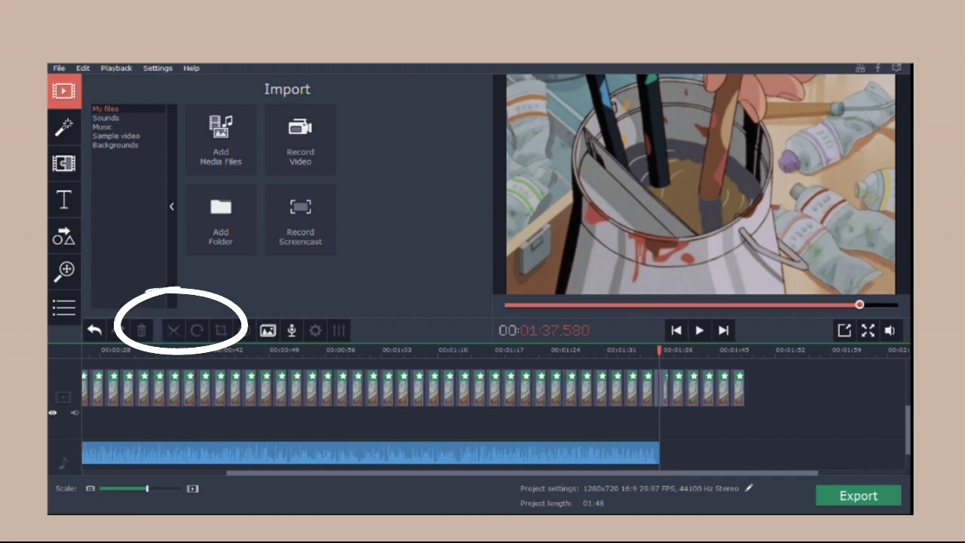
left_click(724, 388)
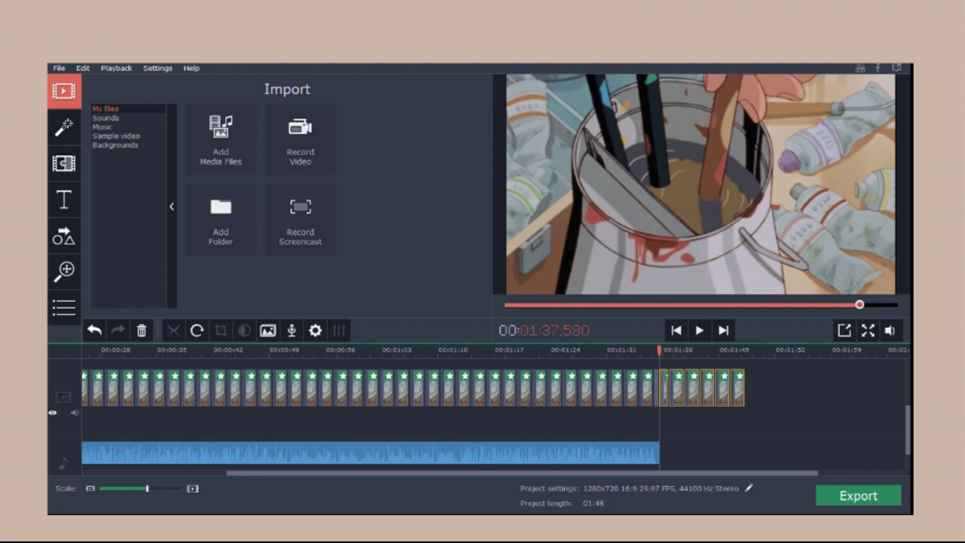
key("Delete")
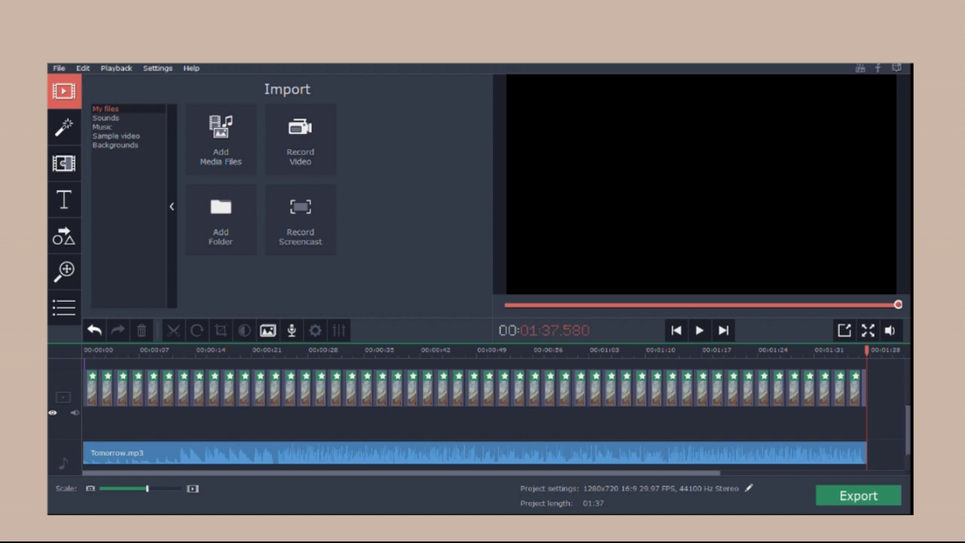
- Extend the sunshine title so it ends with the paint-jar clips at 00:01:37.580
scroll(480, 415, "up", 3)
scroll(479, 414, "down", 1)
scroll(479, 415, "up", 2)
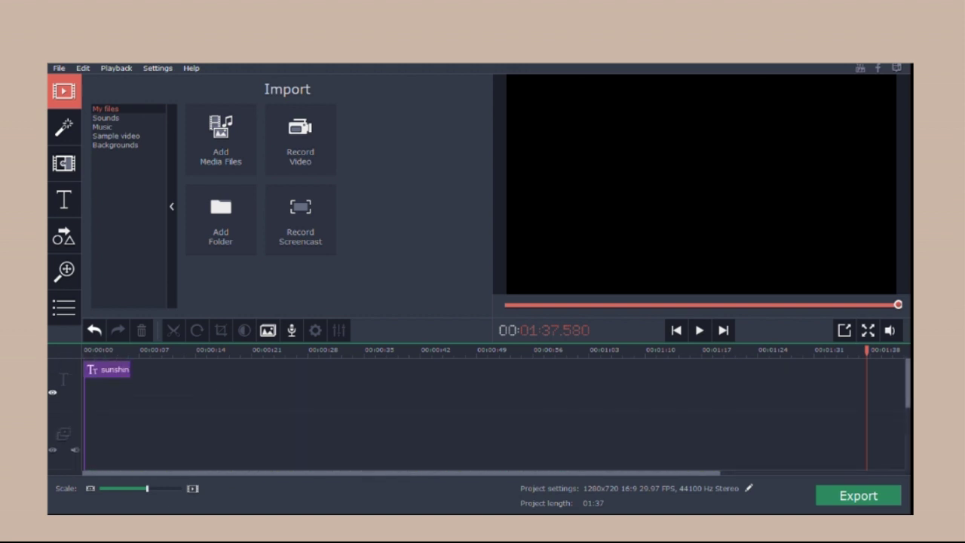
left_click(98, 369)
left_click(133, 452)
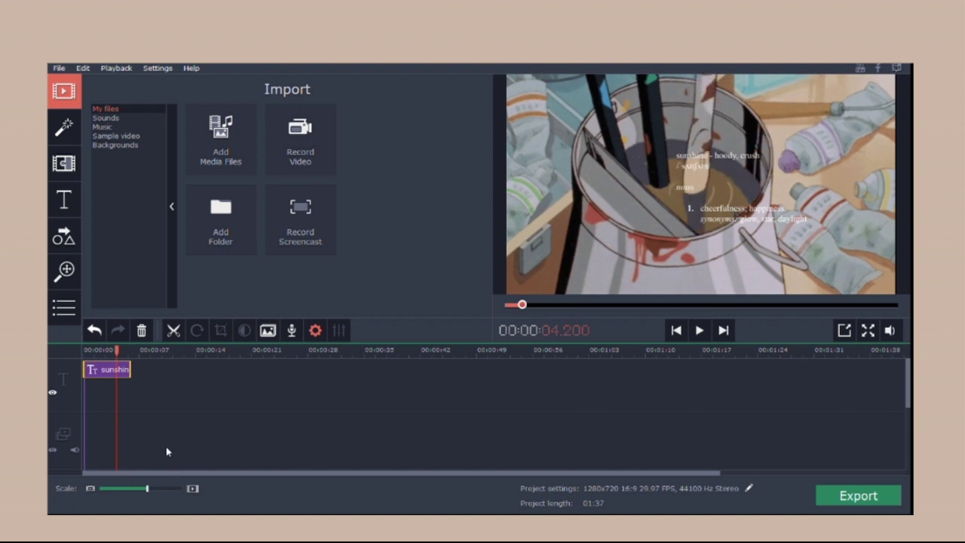
left_click_drag(156, 446, 799, 452)
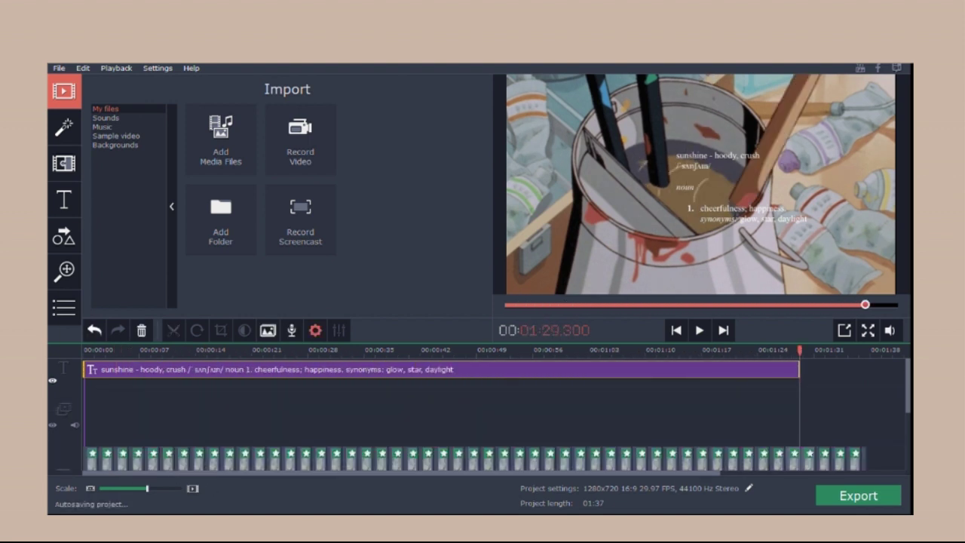
left_click_drag(799, 369, 845, 369)
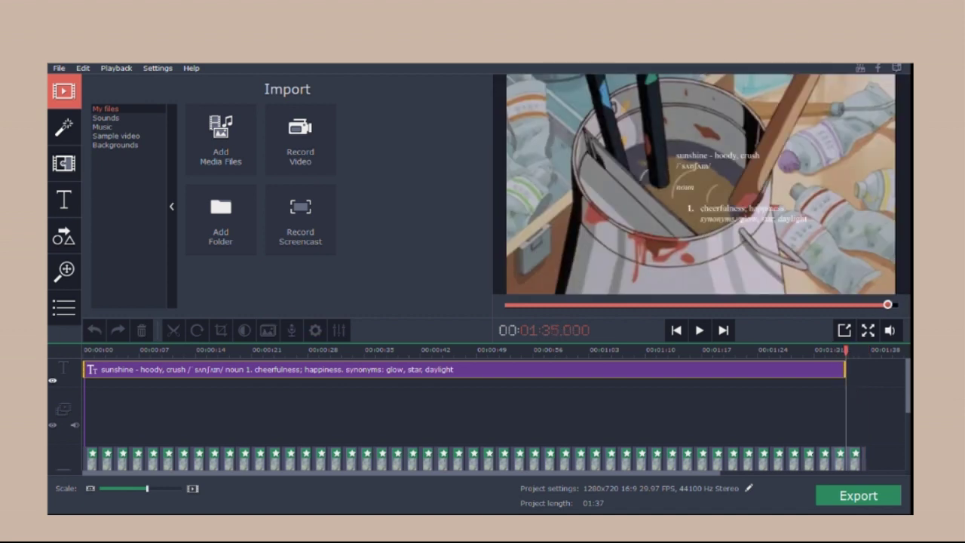
left_click_drag(845, 369, 866, 370)
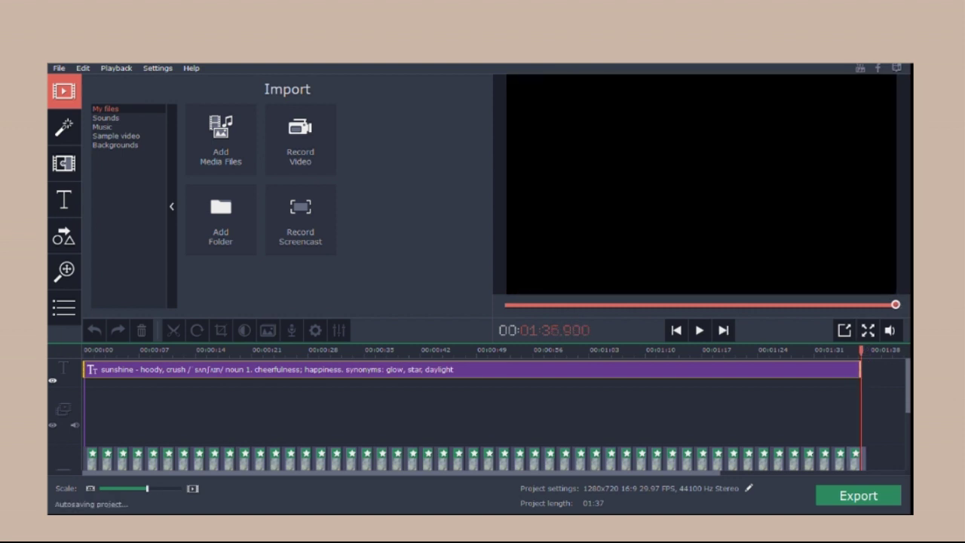
mouse_move(866, 369)
left_mouse_down()
mouse_move(884, 369)
mouse_move(865, 369)
left_mouse_up()
left_click(860, 369)
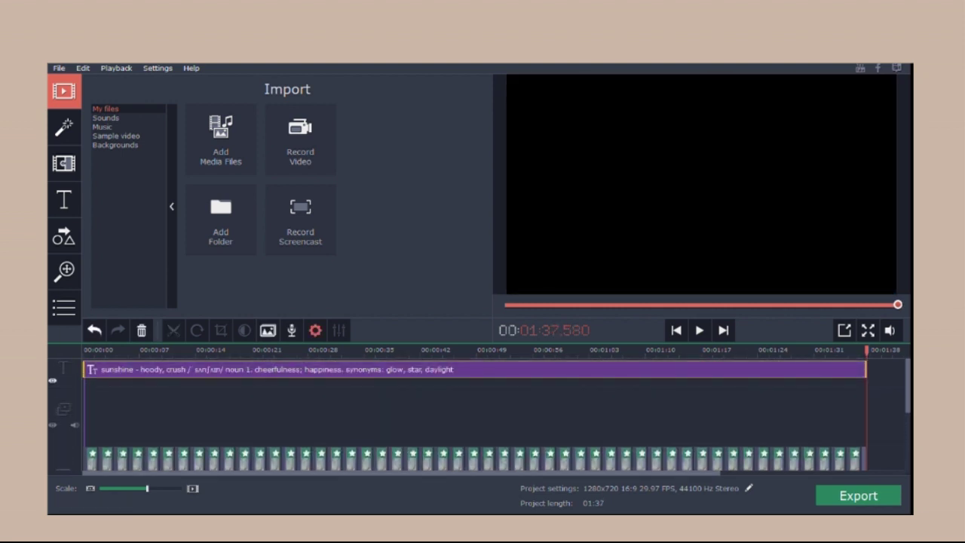
- Return the playhead to the start of the timeline and play the assembled paint-jar section
left_click_drag(866, 351, 83, 351)
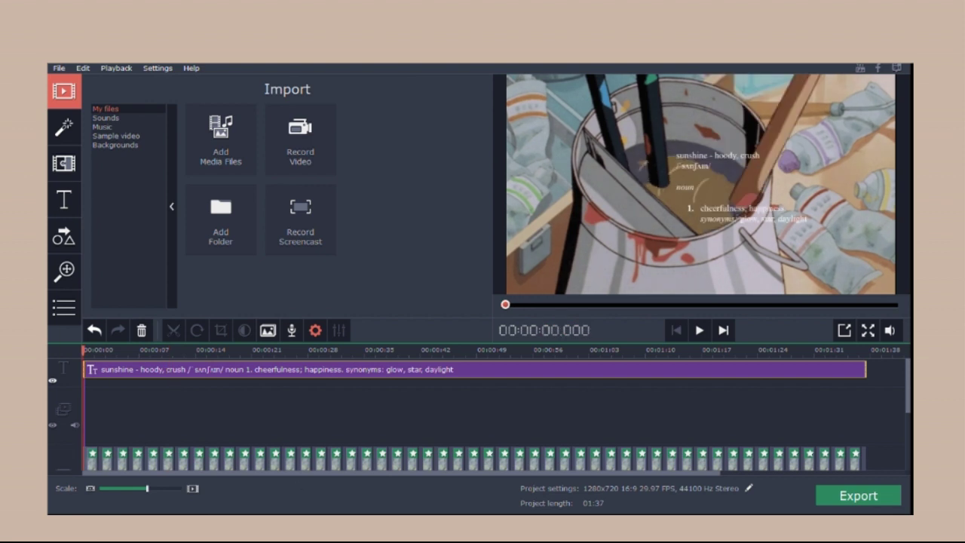
scroll(800, 402, "down", 2)
scroll(800, 402, "up", 2)
key("space")
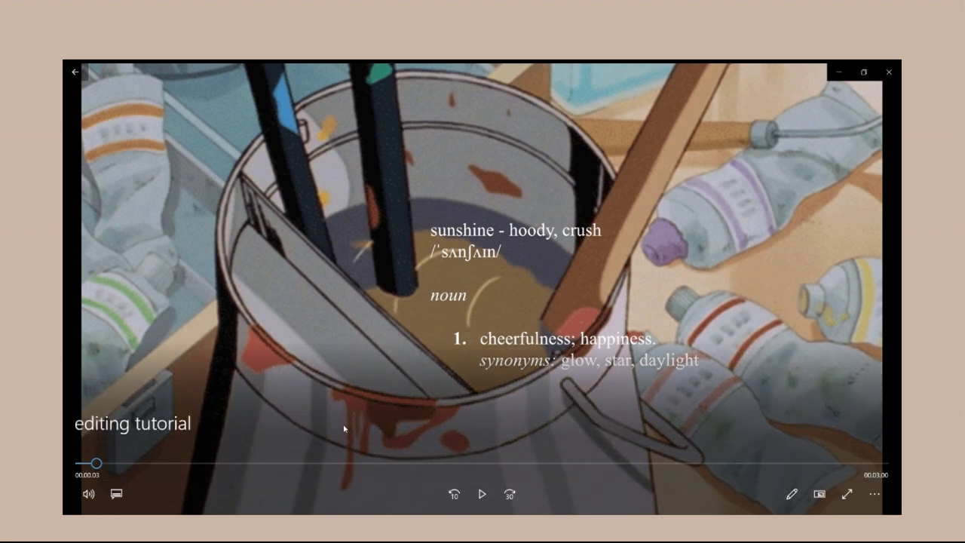
- Switch to the media player and play the exported editing tutorial video, jumping ahead to check different parts
left_click(299, 463)
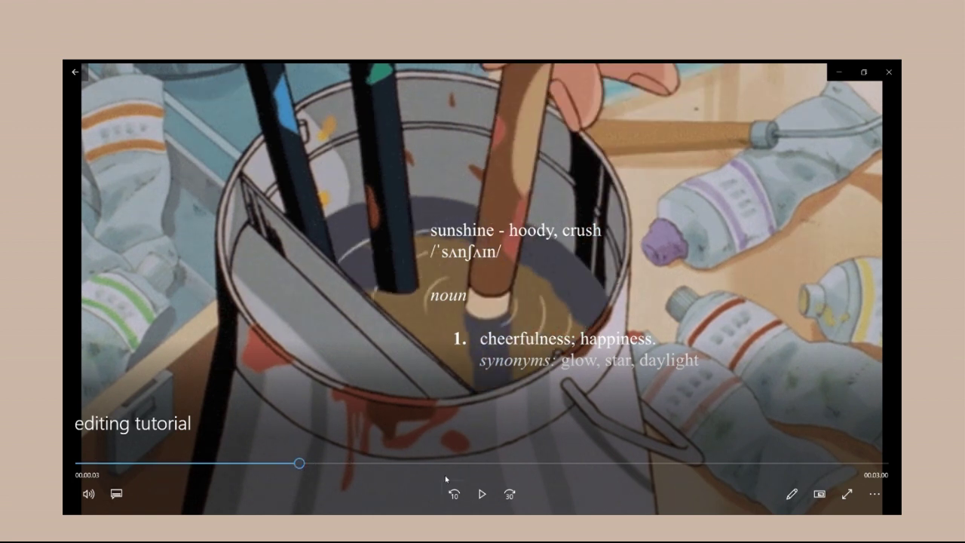
left_click(482, 493)
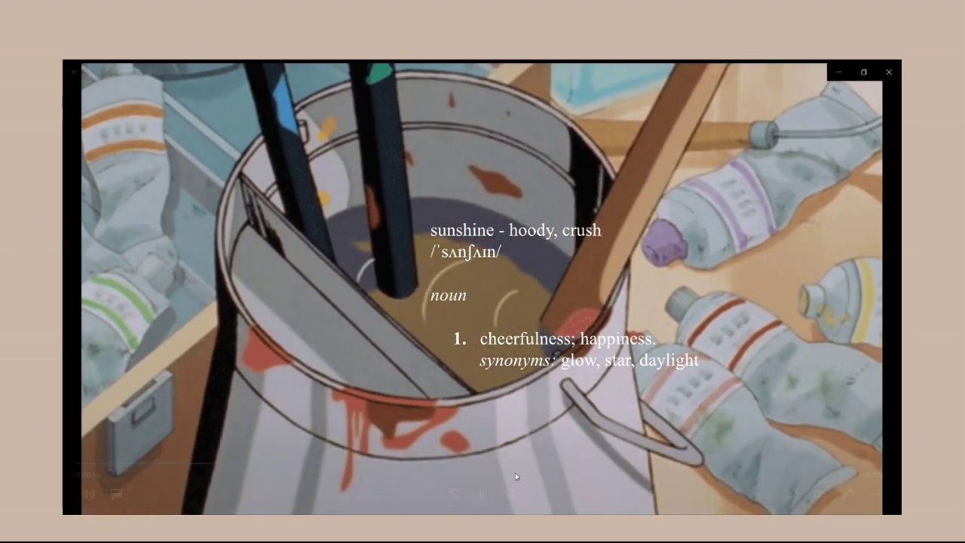
left_click(483, 464)
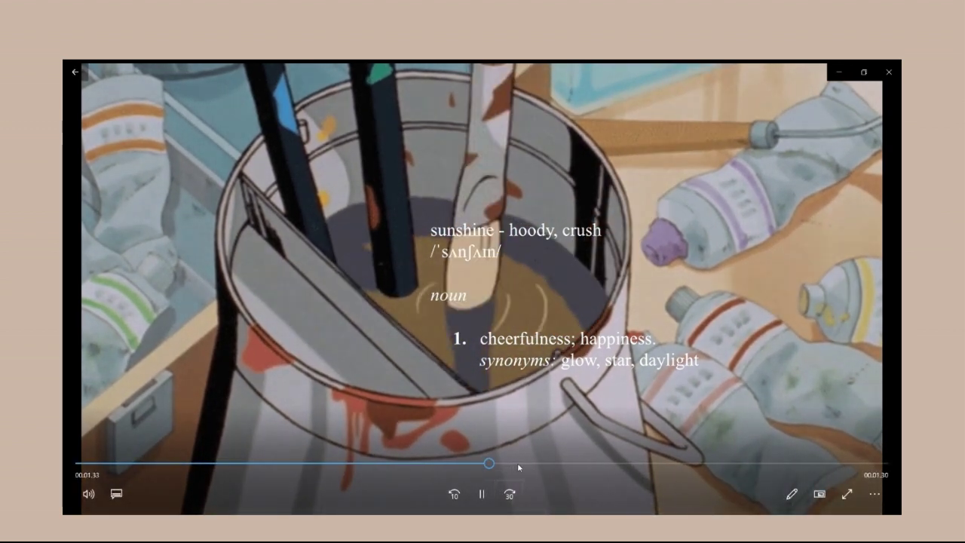